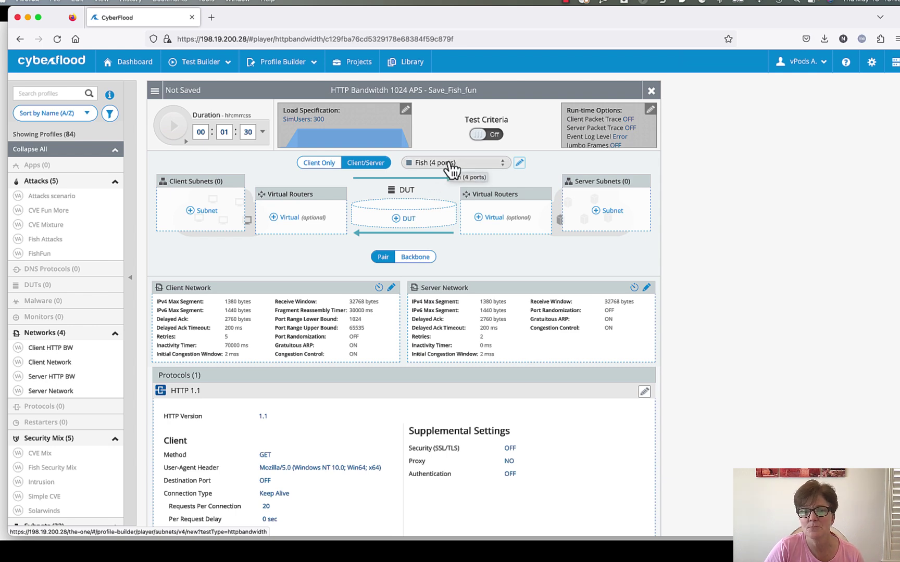
Create an IPv4 subnet profile for the client side and name it in_102_port_3
{"action": "left_click", "coordinate": [203, 210]}
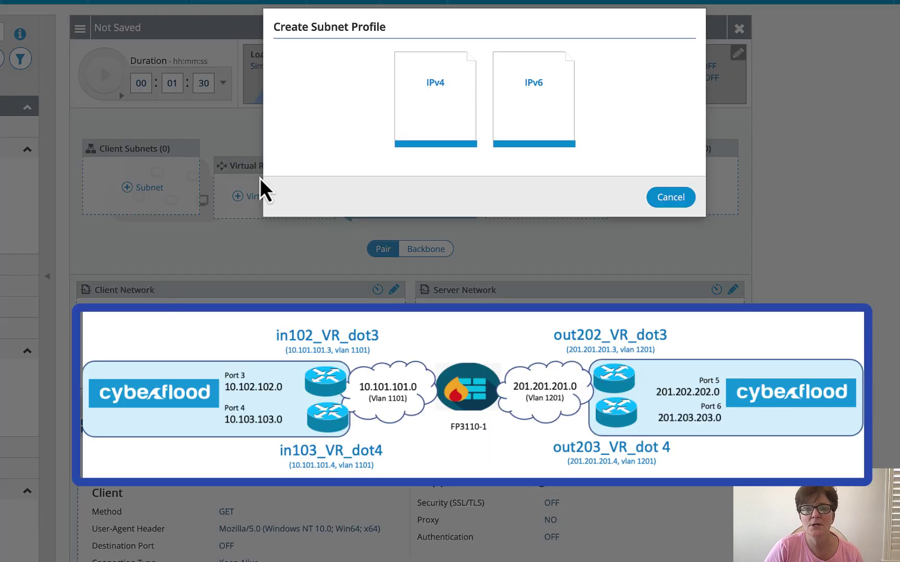
{"action": "left_click", "coordinate": [428, 102]}
{"action": "triple_click", "coordinate": [428, 82]}
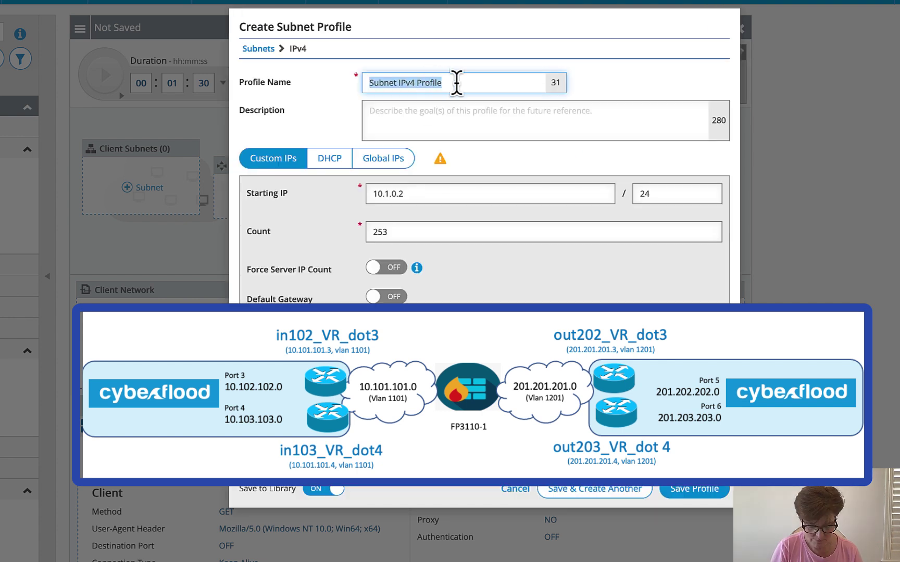
{"action": "type", "text": "in_"}
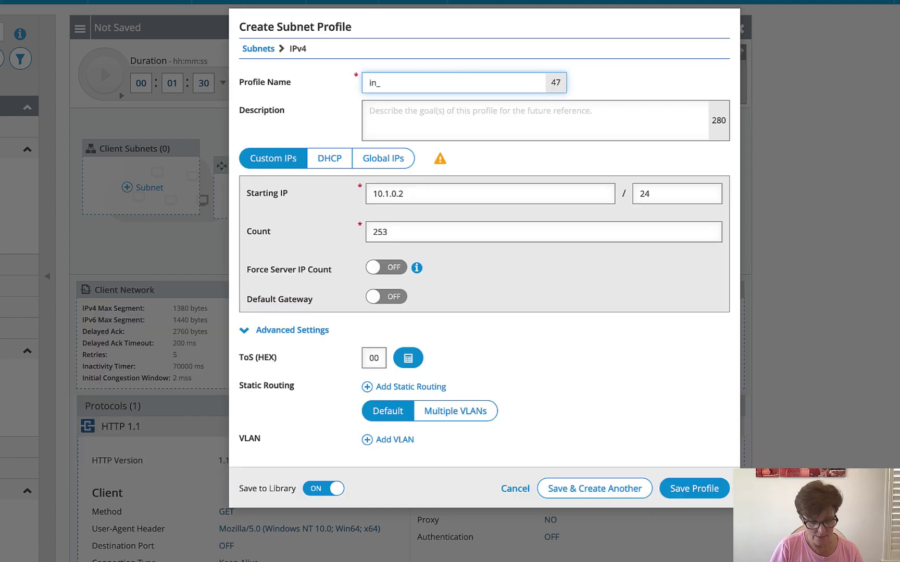
{"action": "type", "text": "102_port"}
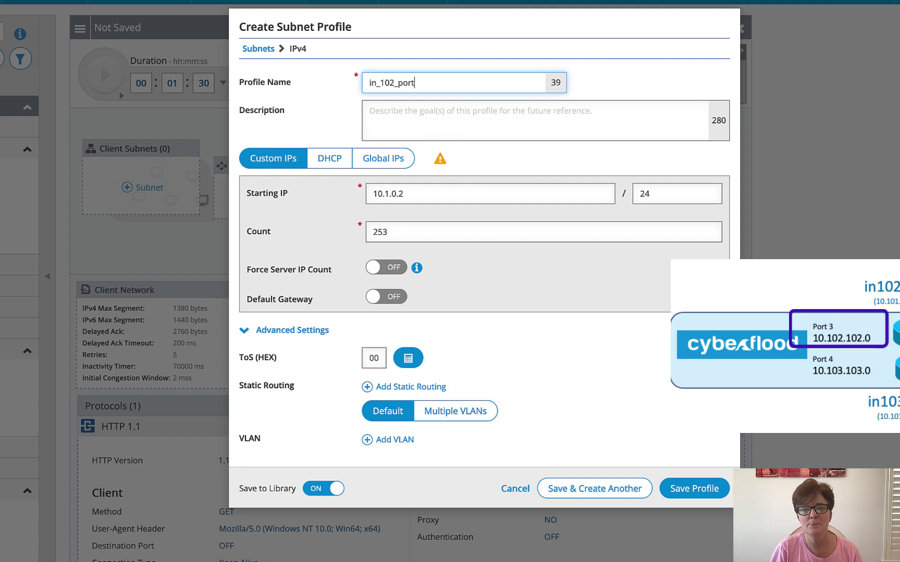
{"action": "type", "text": "_3"}
Set the client subnet's starting IP to 10.102.102.1 and its address count to 250
{"action": "double_click", "coordinate": [383, 195]}
{"action": "type", "text": "10.101"}
{"action": "key", "text": "BackSpace"}
{"action": "type", "text": "2.1032"}
{"action": "key", "text": "BackSpace"}
{"action": "key", "text": "BackSpace"}
{"action": "type", "text": "2.1"}
{"action": "key", "text": "Tab"}
{"action": "key", "text": "Tab"}
{"action": "type", "text": "250"}
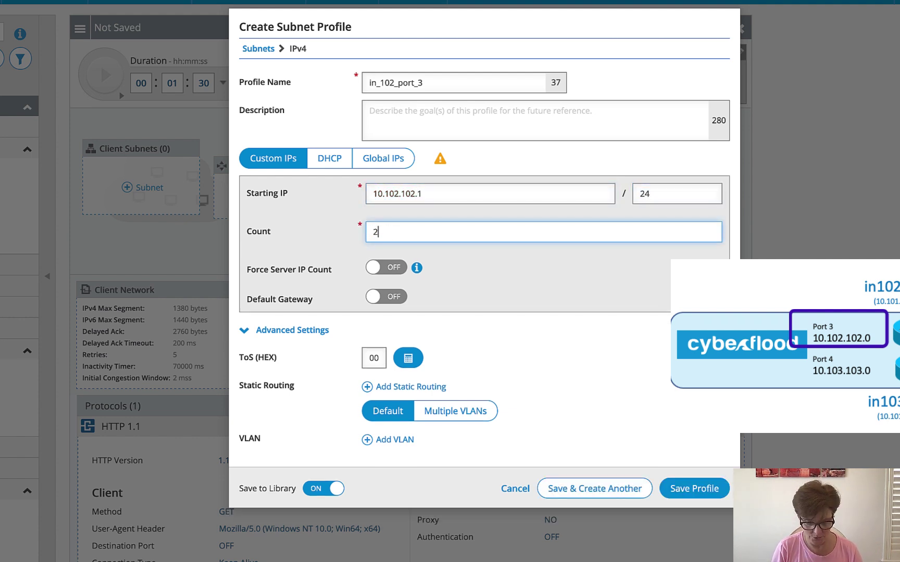
Expand the client subnet's advanced settings and add a VLAN with ID 1101
{"action": "left_click", "coordinate": [538, 331]}
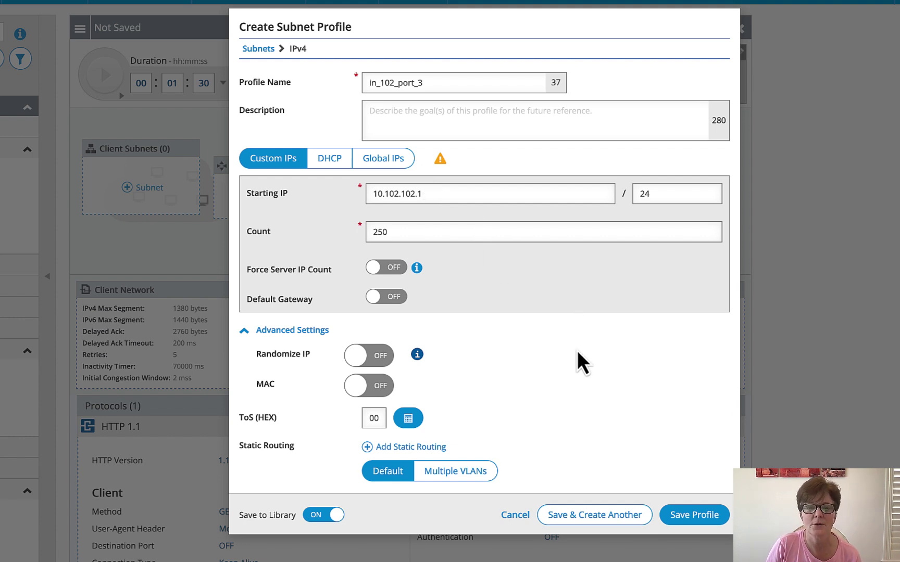
{"action": "scroll", "coordinate": [577, 351], "scroll_direction": "down", "scroll_amount": 1}
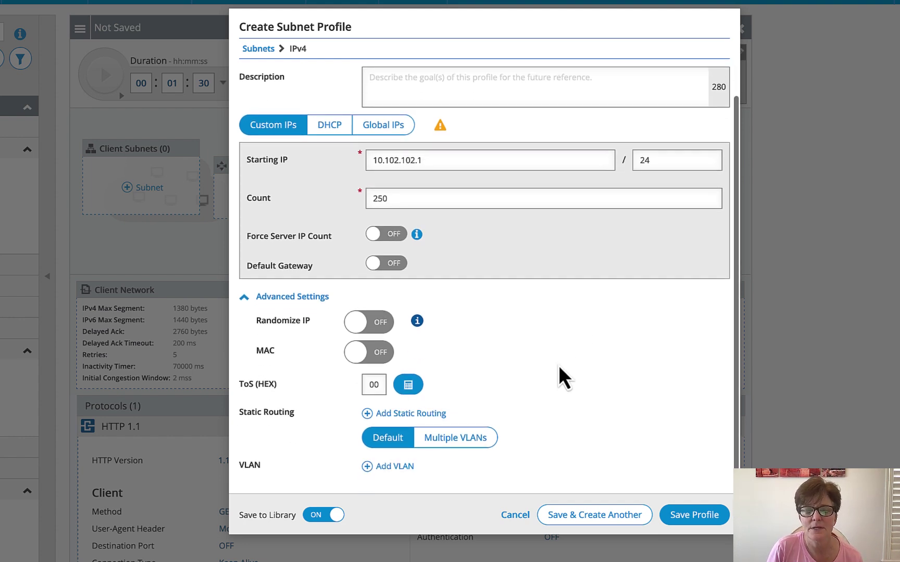
{"action": "left_click", "coordinate": [404, 467]}
{"action": "left_click", "coordinate": [518, 478]}
{"action": "type", "text": "1101"}
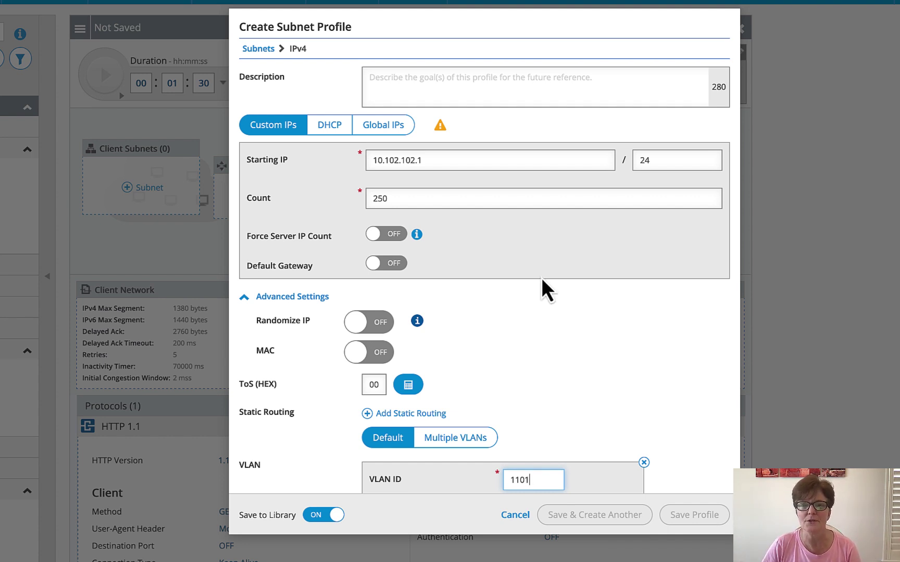
Save the in_102_port_3 subnet profile and assign it to port 3
{"action": "scroll", "coordinate": [542, 280], "scroll_direction": "down", "scroll_amount": 5}
{"action": "scroll", "coordinate": [542, 279], "scroll_direction": "up", "scroll_amount": 5}
{"action": "scroll", "coordinate": [542, 277], "scroll_direction": "up", "scroll_amount": 1}
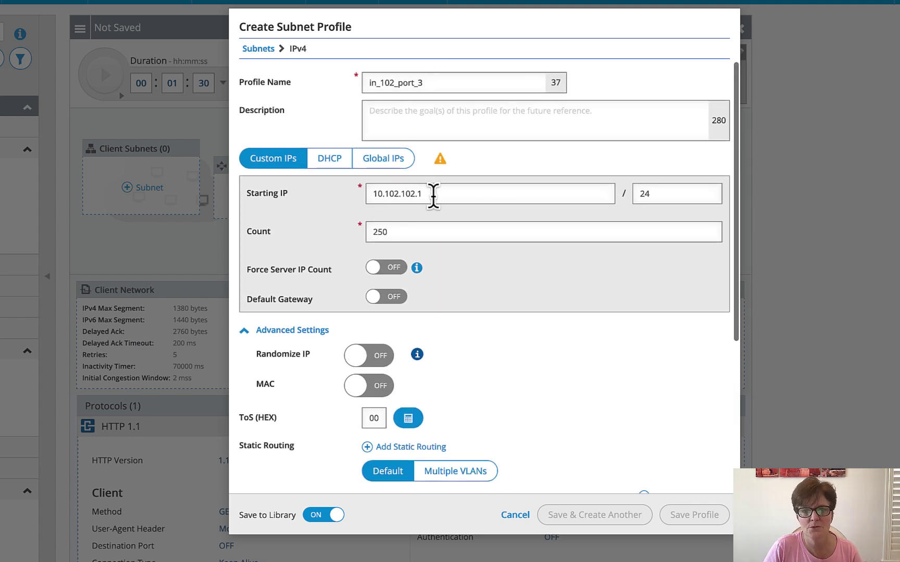
{"action": "scroll", "coordinate": [500, 329], "scroll_direction": "down", "scroll_amount": 3}
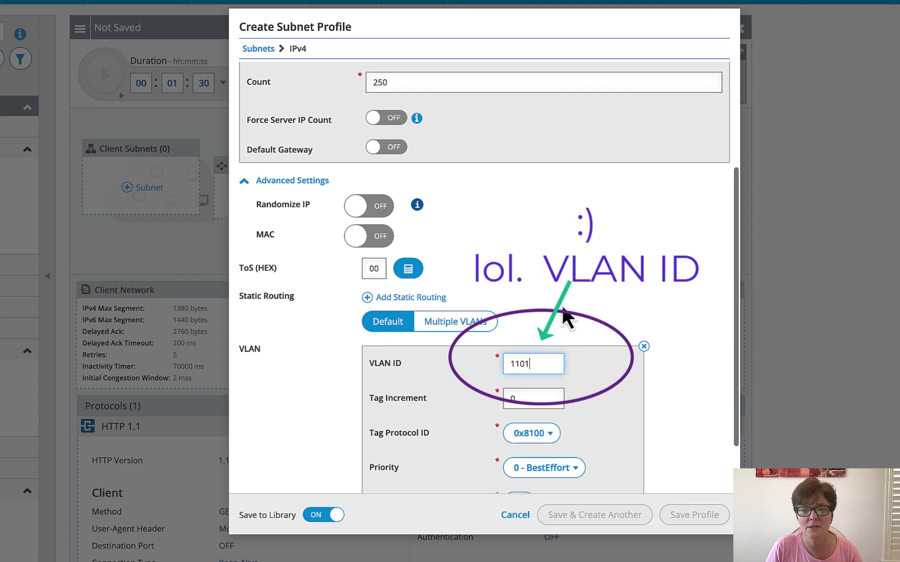
{"action": "scroll", "coordinate": [562, 317], "scroll_direction": "down", "scroll_amount": 2}
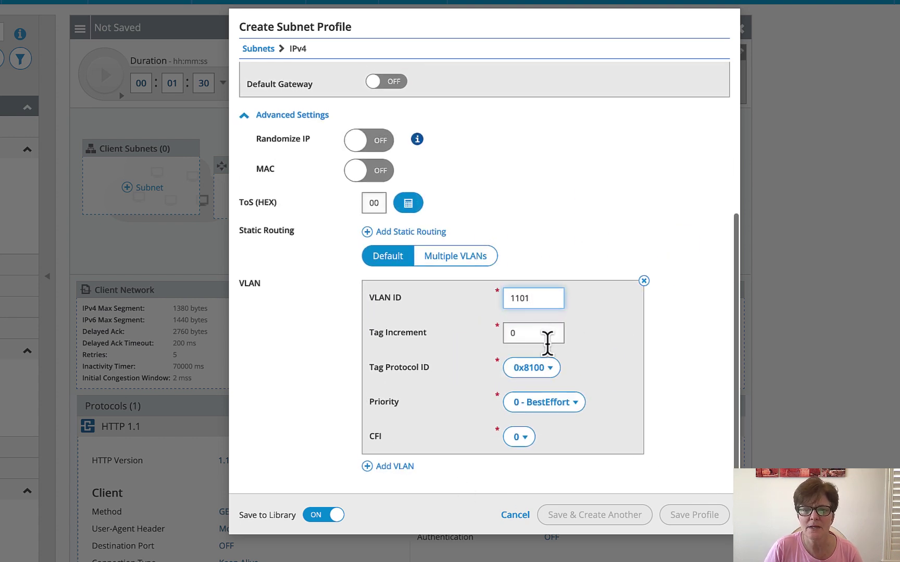
{"action": "left_click", "coordinate": [540, 334]}
{"action": "left_click", "coordinate": [693, 514]}
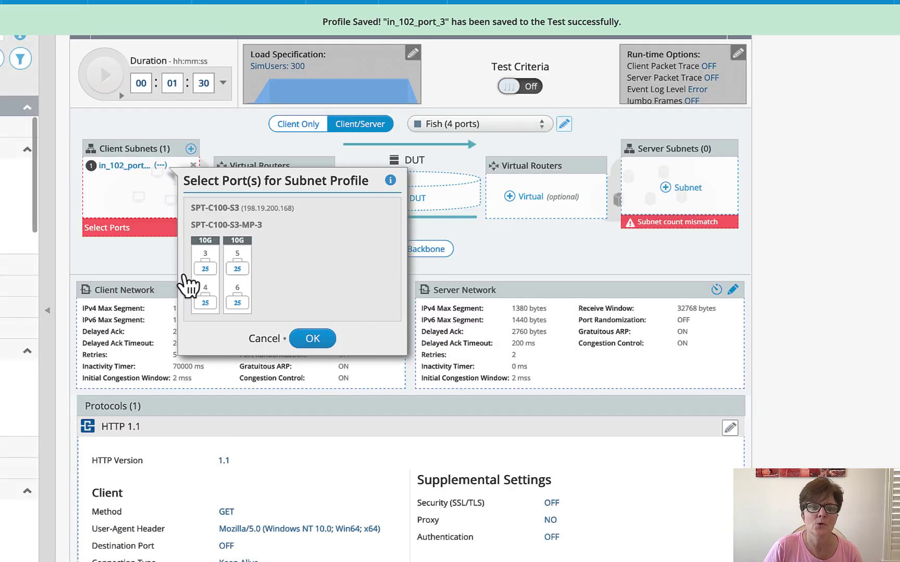
{"action": "left_click", "coordinate": [205, 268]}
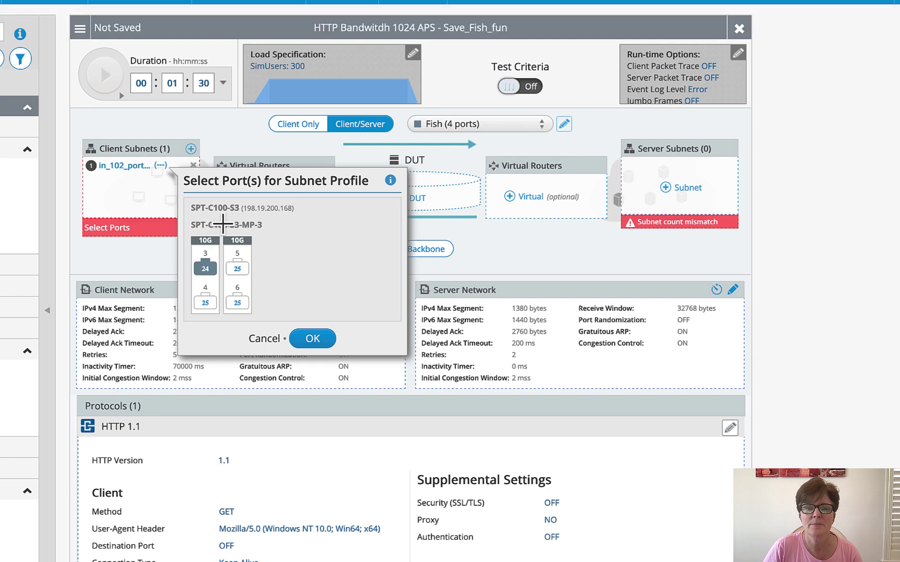
{"action": "left_click", "coordinate": [319, 341]}
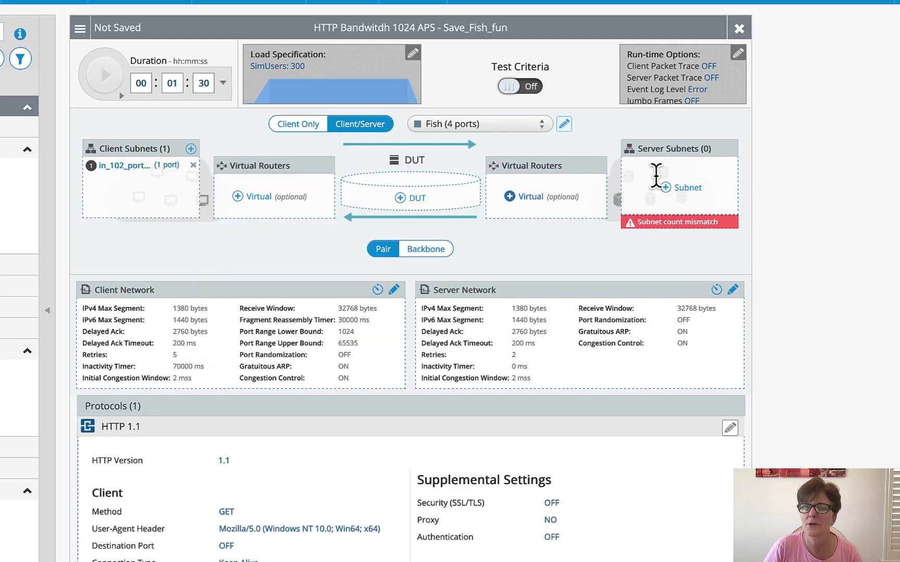
Create an IPv4 subnet profile for the server side and name it out_202_port5
{"action": "left_click", "coordinate": [688, 188]}
{"action": "left_click", "coordinate": [446, 86]}
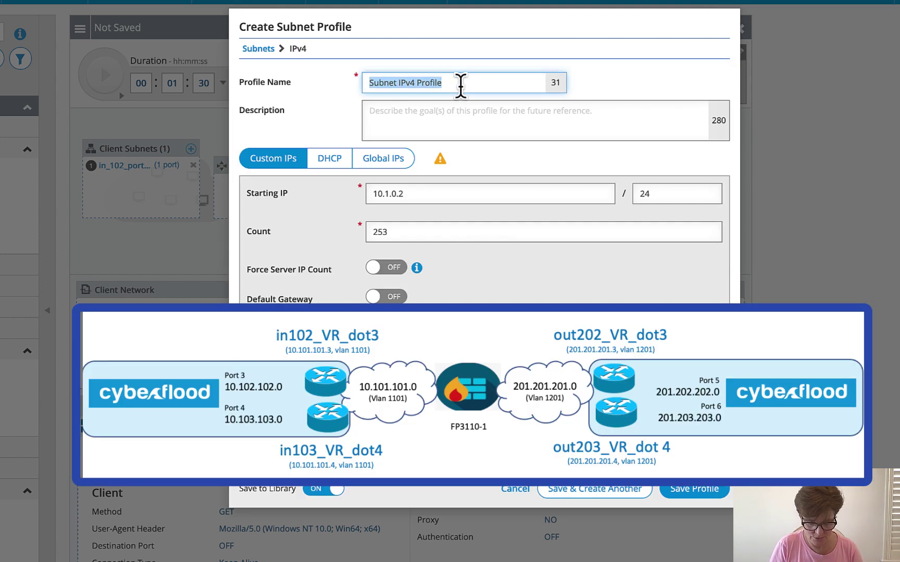
{"action": "type", "text": "out_202_port5"}
{"action": "key", "text": "Tab"}
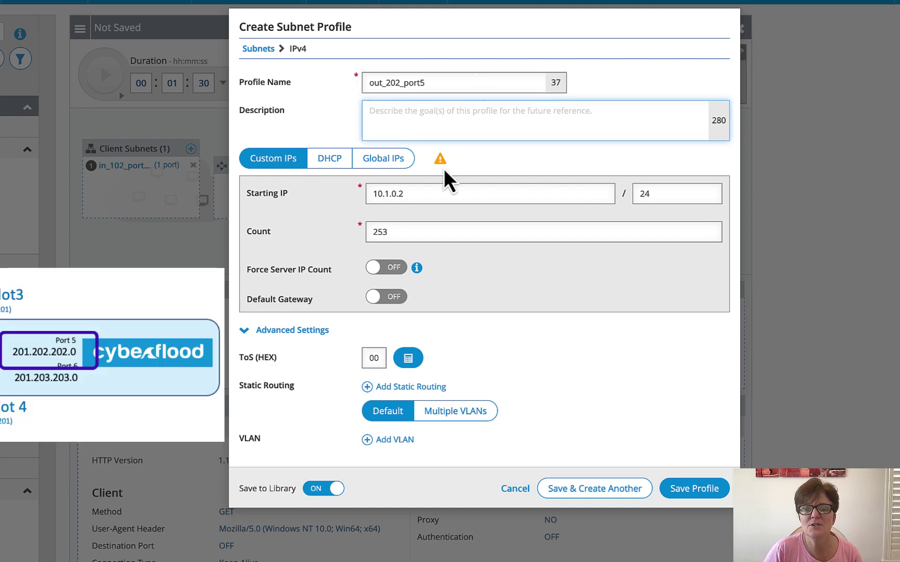
Set the server subnet's starting IP to 201.202.202.1 and its address count to 250
{"action": "left_click_drag", "start_coordinate": [414, 193], "coordinate": [326, 193]}
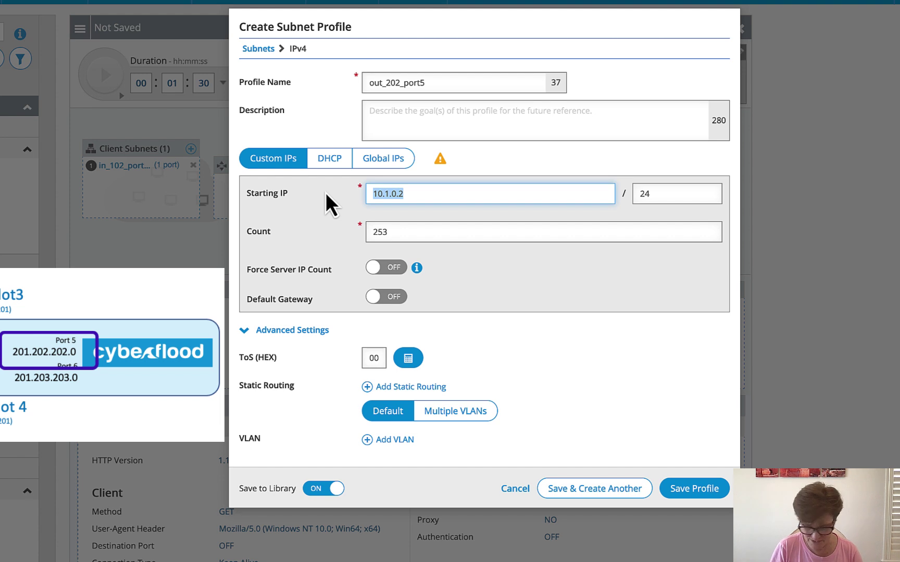
{"action": "type", "text": "201.202.202.0"}
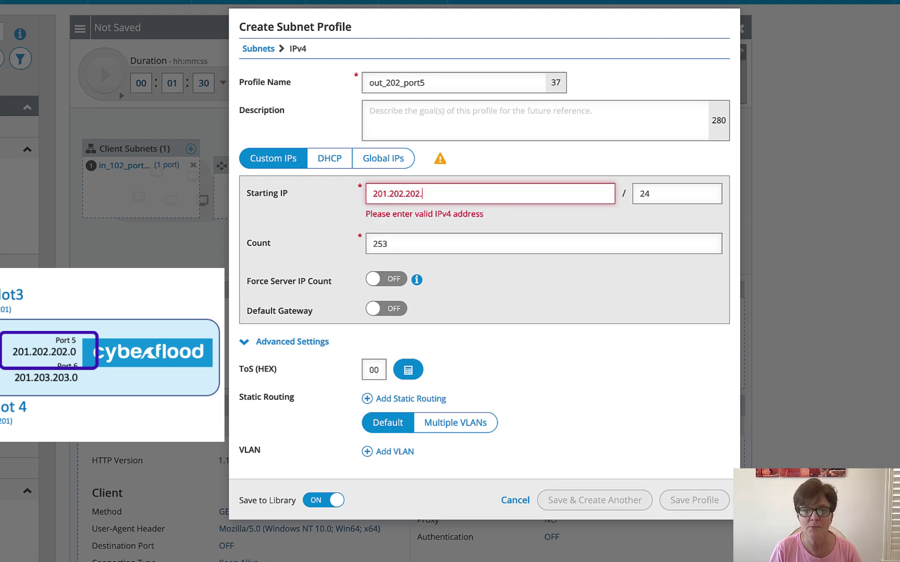
{"action": "key", "text": "BackSpace"}
{"action": "type", "text": "1"}
{"action": "key", "text": "Tab"}
{"action": "key", "text": "Tab"}
{"action": "type", "text": "250"}
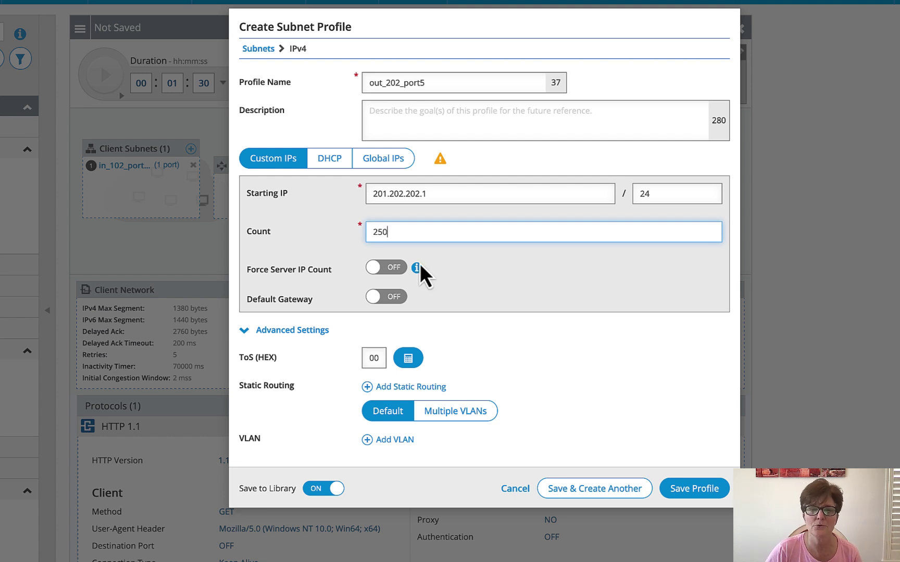
Add a VLAN with ID 1201 to the server subnet and save the profile
{"action": "scroll", "coordinate": [483, 323], "scroll_direction": "down", "scroll_amount": 3}
{"action": "scroll", "coordinate": [541, 345], "scroll_direction": "down", "scroll_amount": 3}
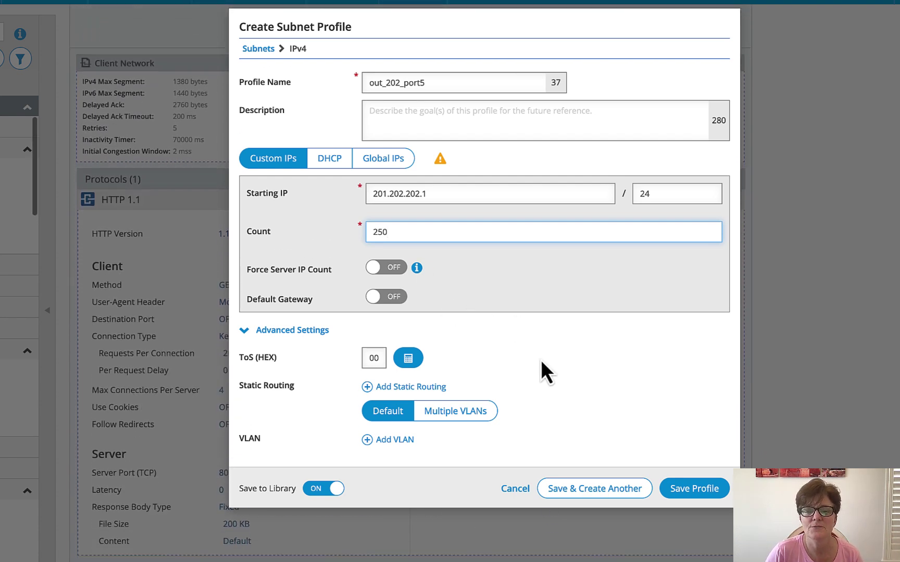
{"action": "left_click", "coordinate": [403, 440]}
{"action": "left_click", "coordinate": [532, 452]}
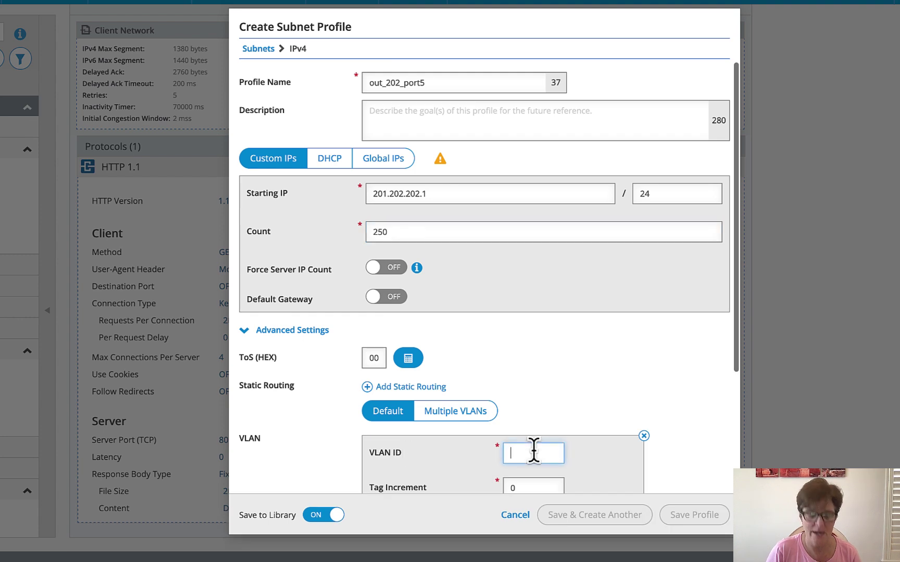
{"action": "type", "text": "201"}
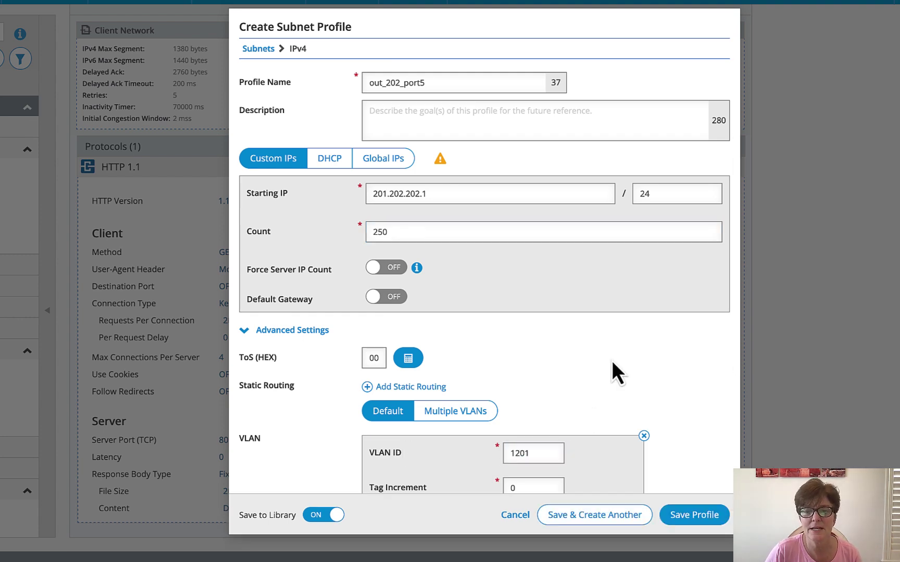
{"action": "left_click", "coordinate": [690, 515]}
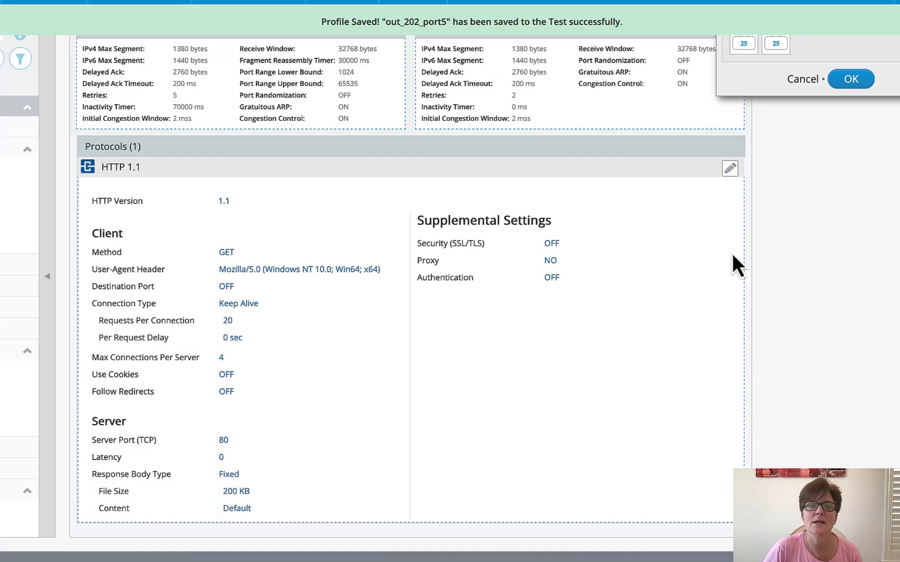
Assign the out_202_port5 server subnet to port 5
{"action": "scroll", "coordinate": [844, 195], "scroll_direction": "up", "scroll_amount": 5}
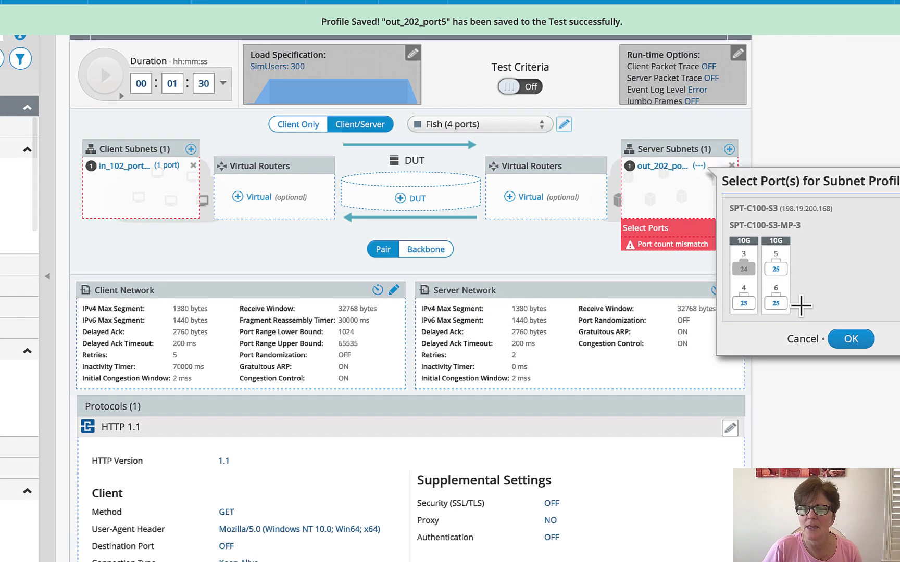
{"action": "left_click", "coordinate": [776, 270]}
{"action": "left_click", "coordinate": [853, 340]}
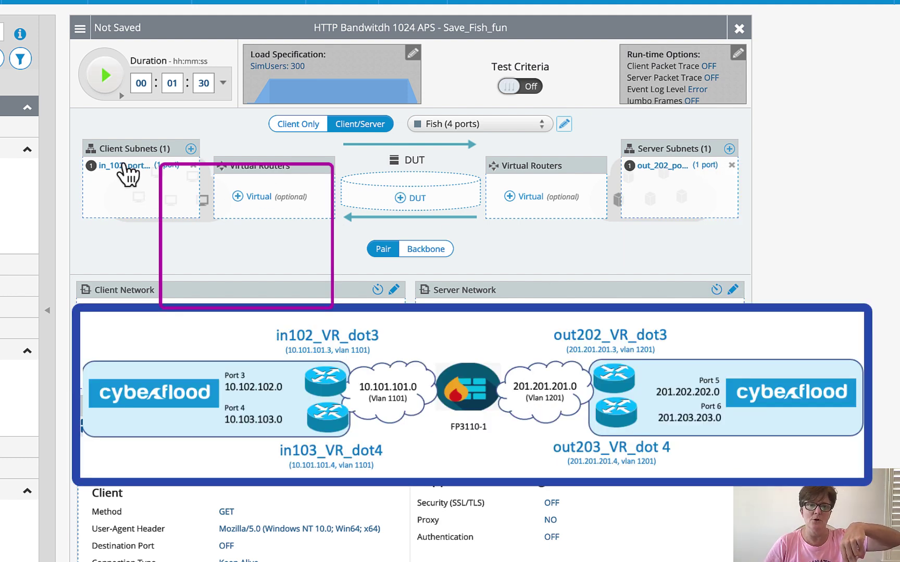
Create an IPv4 virtual router profile for the client side and name it in_VR_102_dot3
{"action": "mouse_move", "coordinate": [124, 165]}
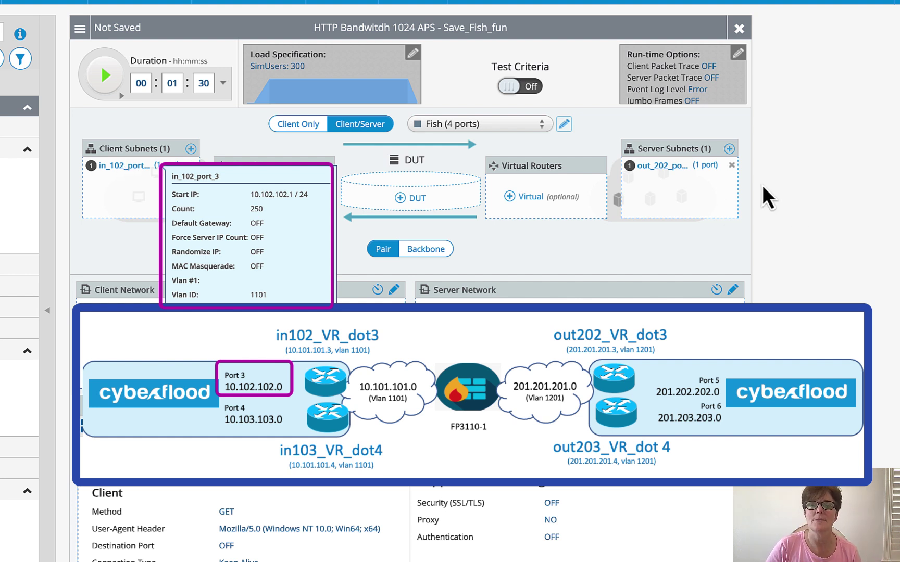
{"action": "mouse_move", "coordinate": [677, 167]}
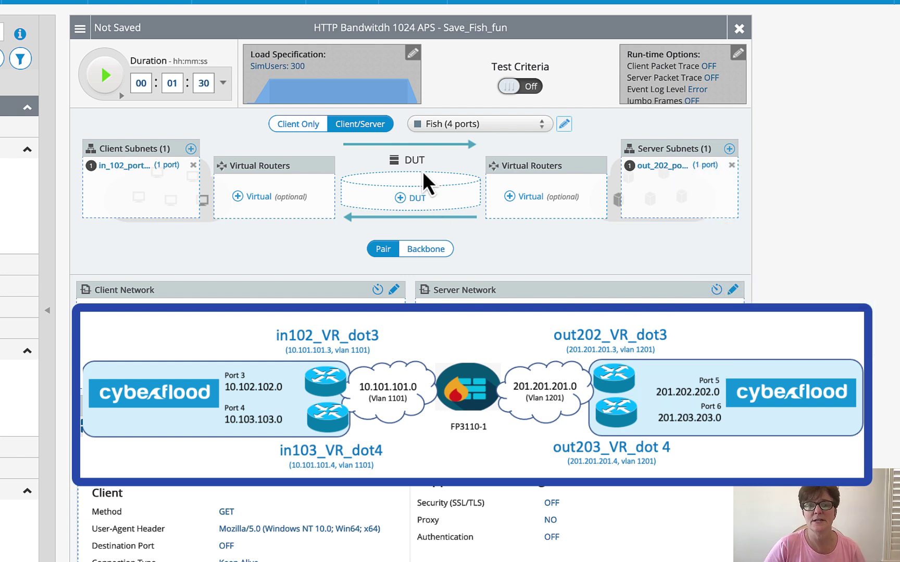
{"action": "left_click", "coordinate": [263, 198]}
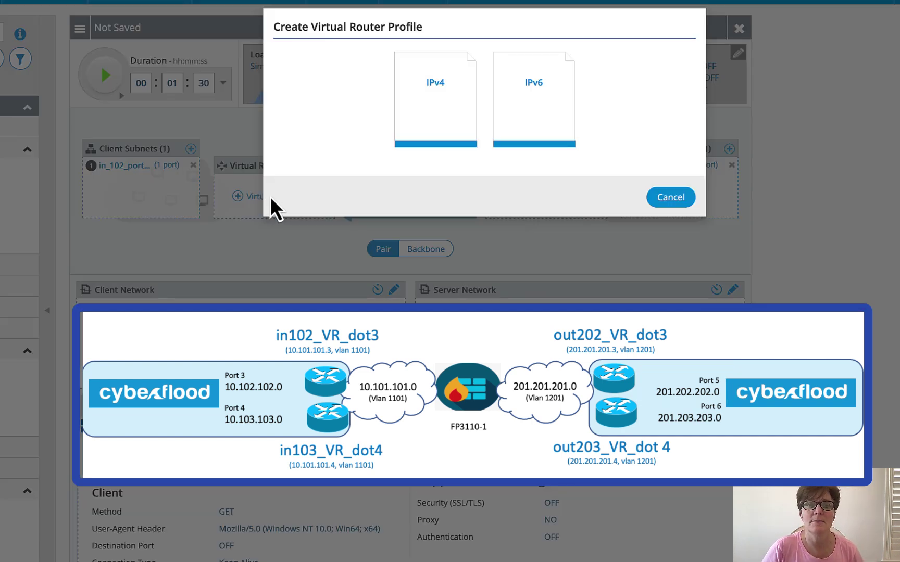
{"action": "left_click", "coordinate": [440, 90]}
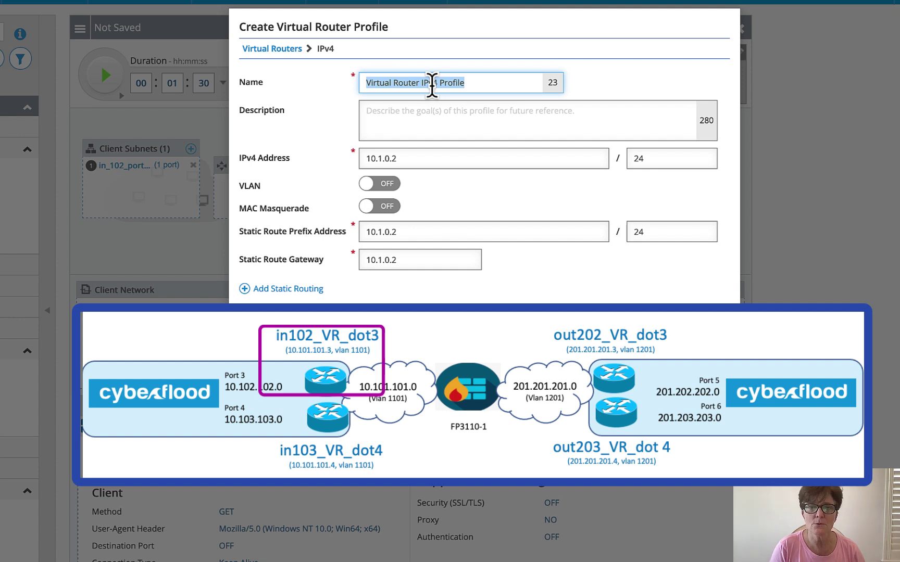
{"action": "type", "text": "in"}
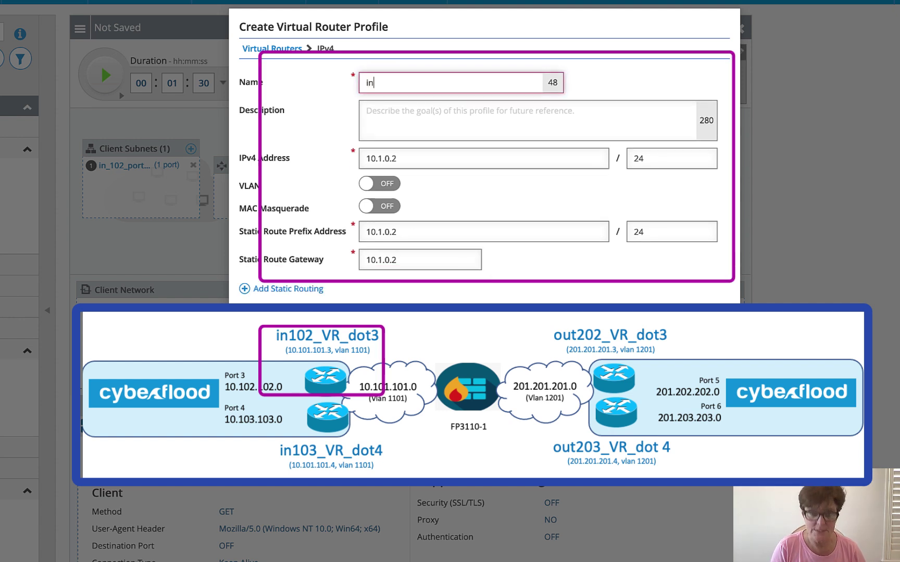
{"action": "type", "text": "_VR"}
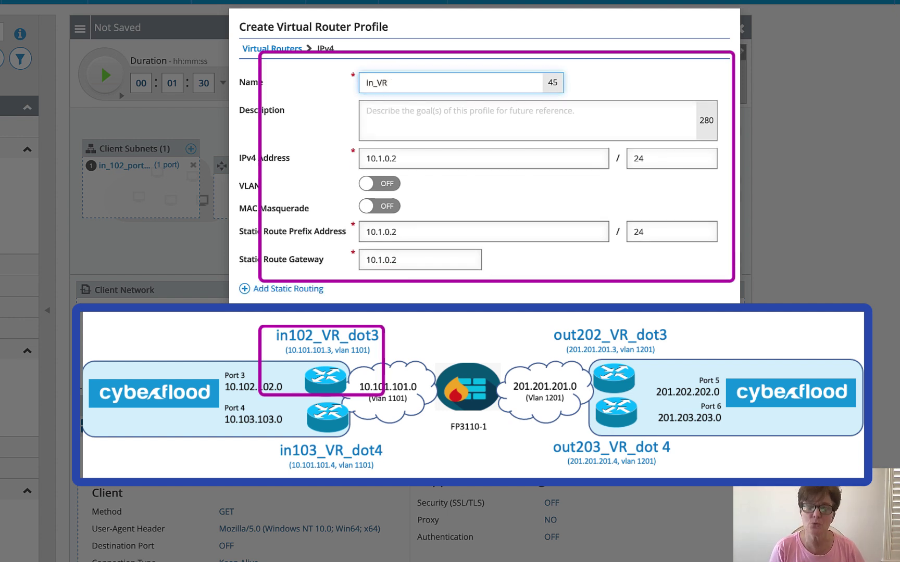
{"action": "type", "text": "_"}
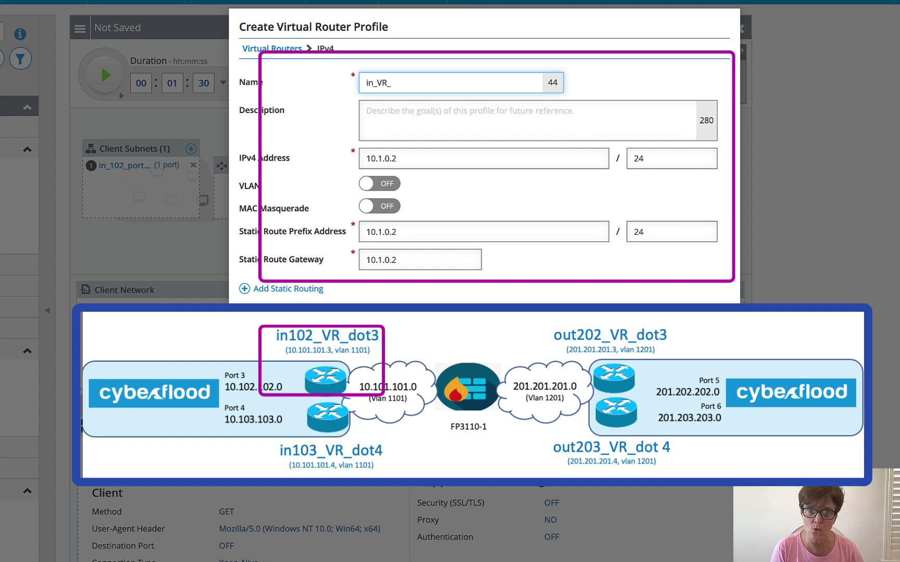
{"action": "type", "text": "102"}
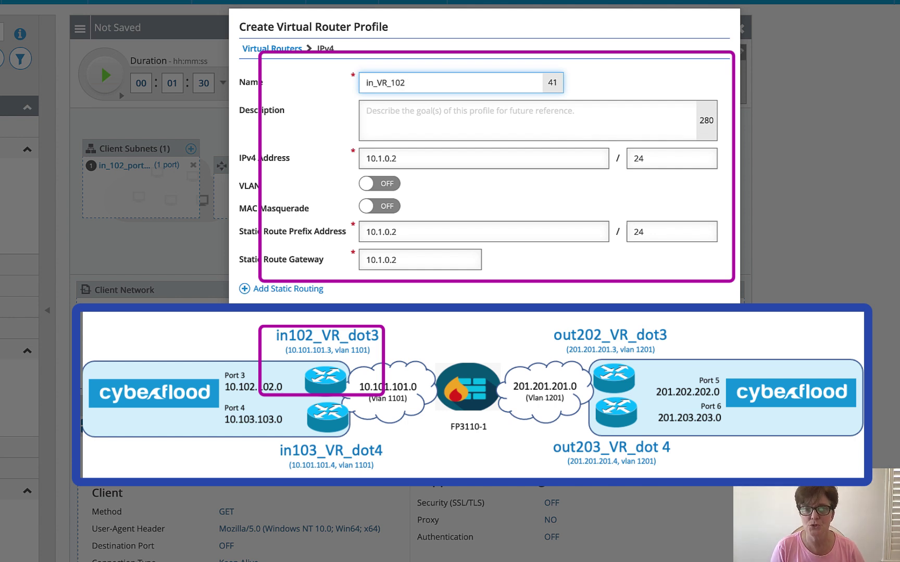
{"action": "type", "text": "_dot3"}
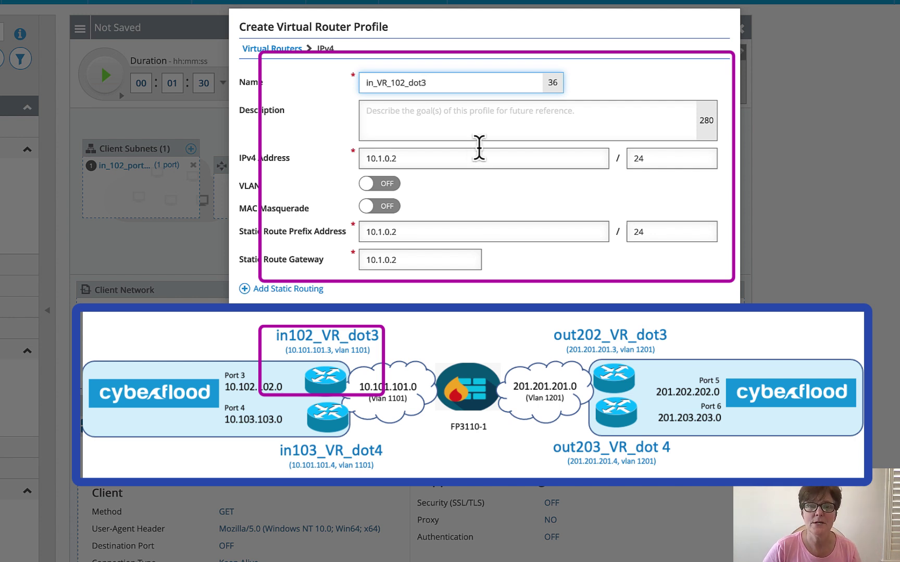
Set the client virtual router's IPv4 address to 10.101.101.3 and enable its VLAN with ID 1101
{"action": "left_click", "coordinate": [427, 165]}
{"action": "left_click_drag", "start_coordinate": [427, 166], "coordinate": [301, 157]}
{"action": "key", "text": "BackSpace"}
{"action": "type", "text": "10.1"}
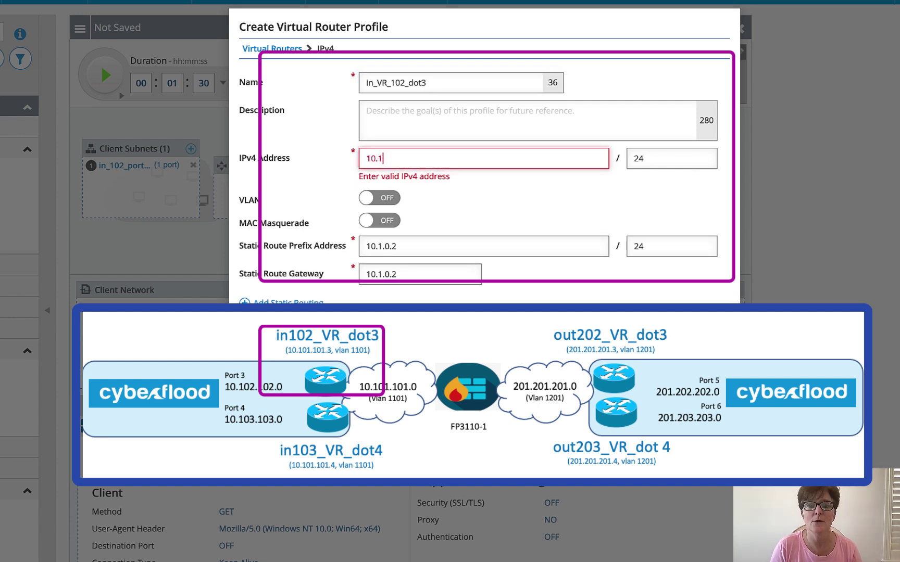
{"action": "type", "text": "01.101.3"}
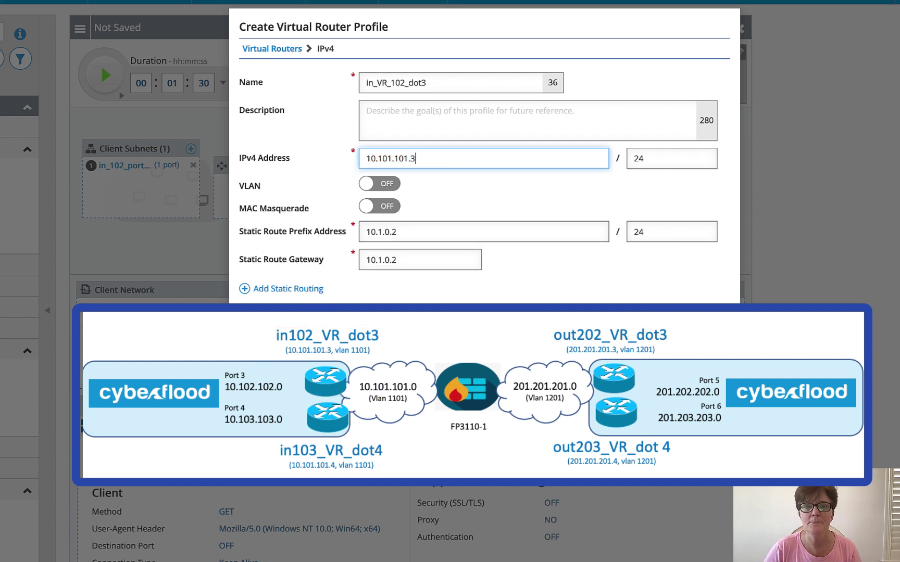
{"action": "left_click", "coordinate": [376, 183]}
{"action": "left_click_drag", "start_coordinate": [703, 216], "coordinate": [634, 215]}
{"action": "type", "text": "1101"}
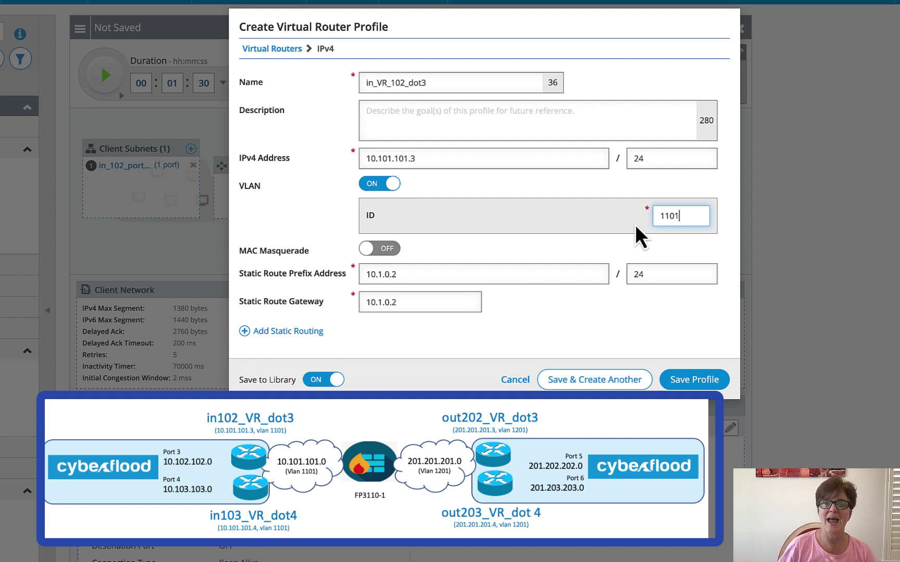
Set the client router's static route to prefix 201.202.202.0 with gateway 10.101.101.1 and save the profile
{"action": "left_click_drag", "start_coordinate": [462, 279], "coordinate": [338, 275]}
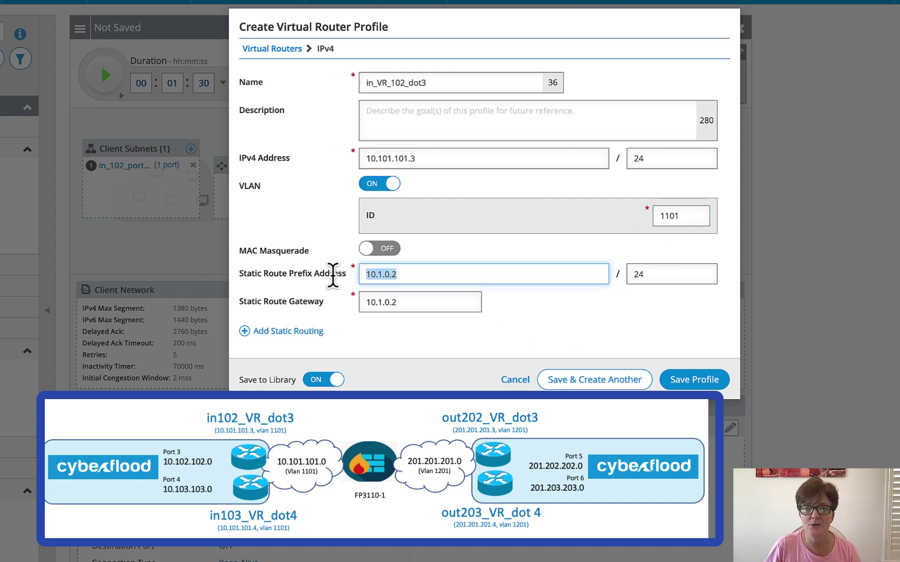
{"action": "type", "text": "201.202.202."}
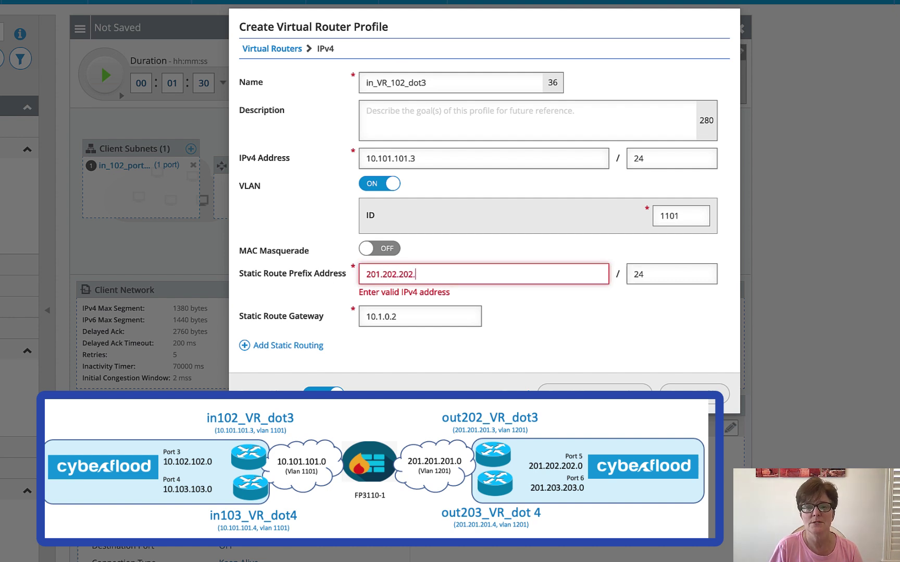
{"action": "type", "text": "0"}
{"action": "key", "text": "Tab"}
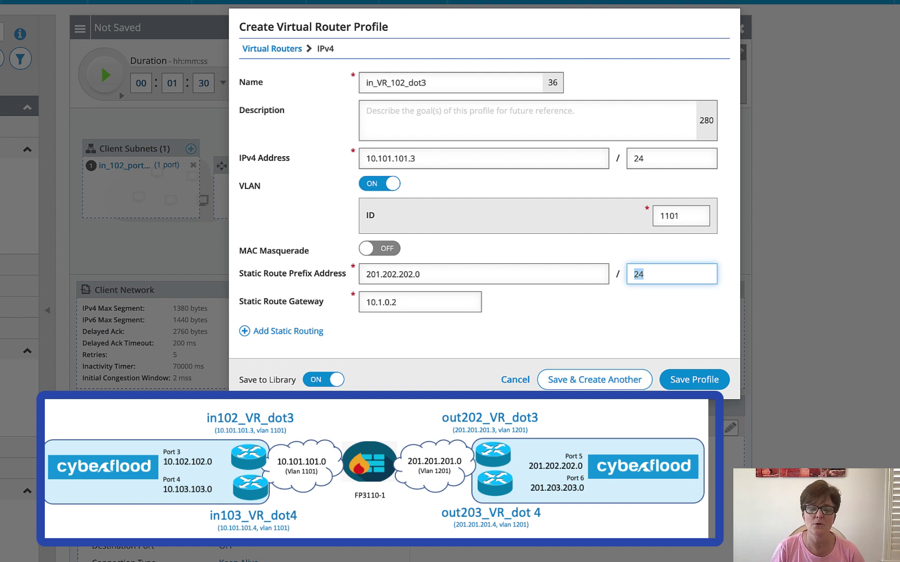
{"action": "key", "text": "Tab"}
{"action": "type", "text": "10."}
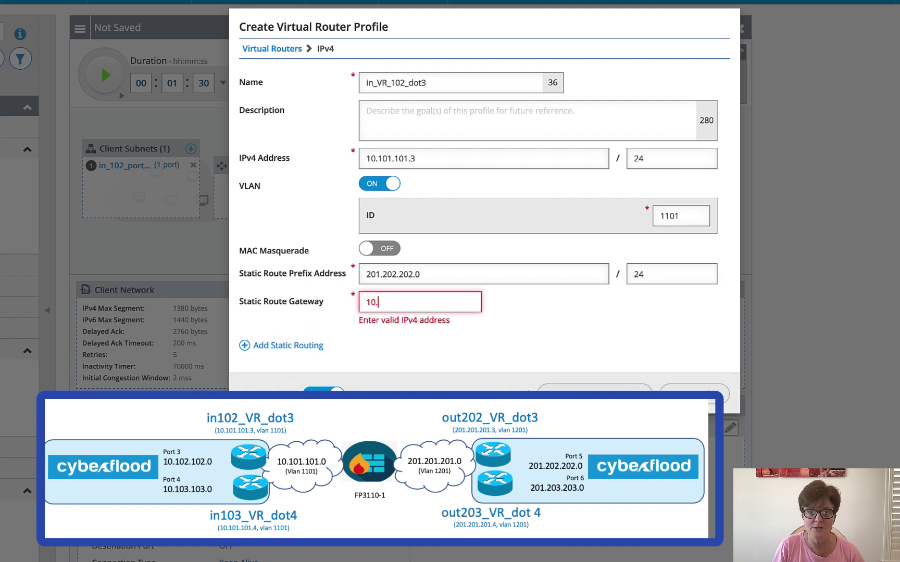
{"action": "type", "text": "101.101.1"}
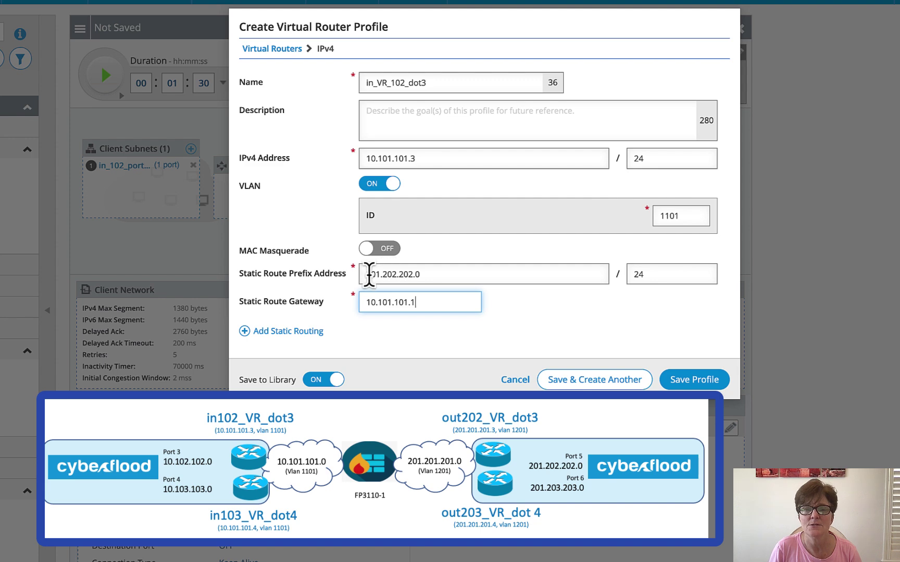
{"action": "left_click", "coordinate": [695, 384]}
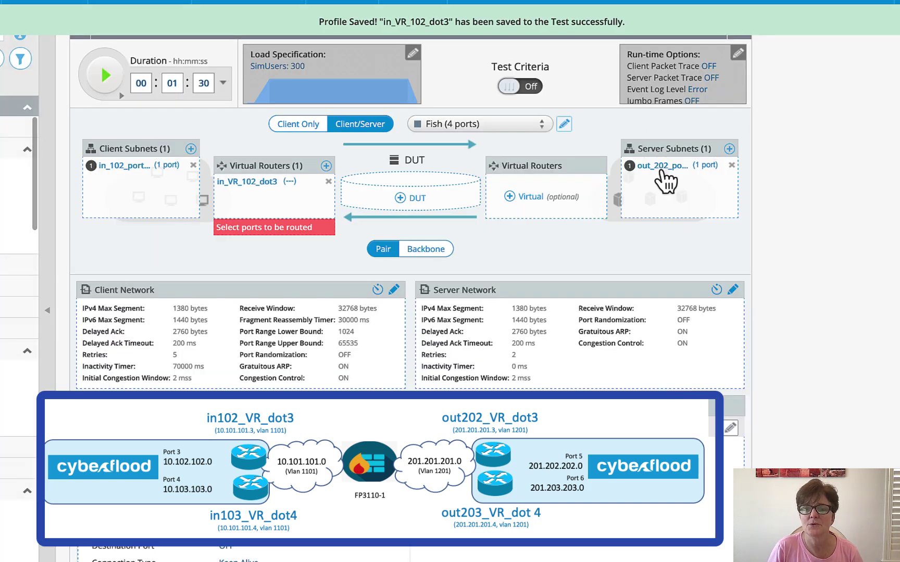
Assign the in_VR_102_dot3 client virtual router to port 3 and apply the assignment
{"action": "mouse_move", "coordinate": [664, 181]}
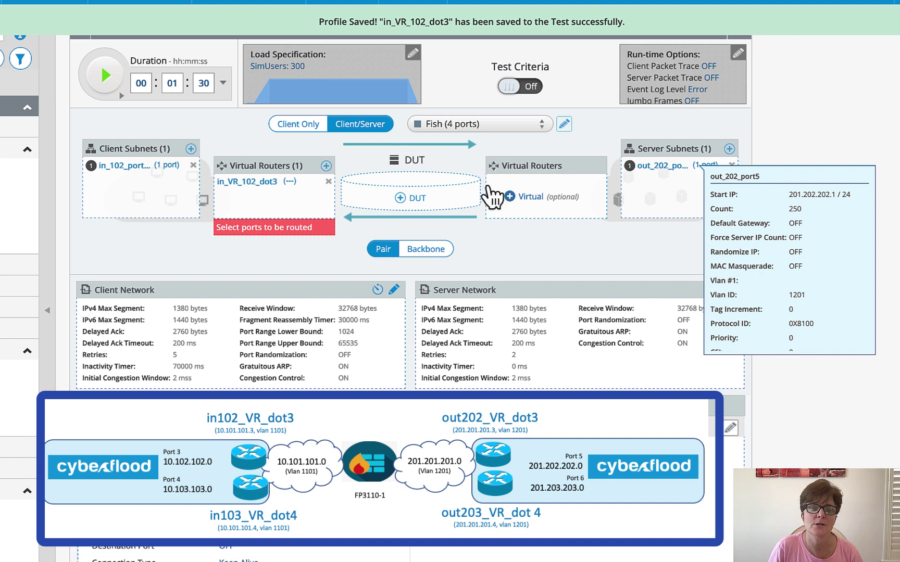
{"action": "left_click", "coordinate": [290, 182]}
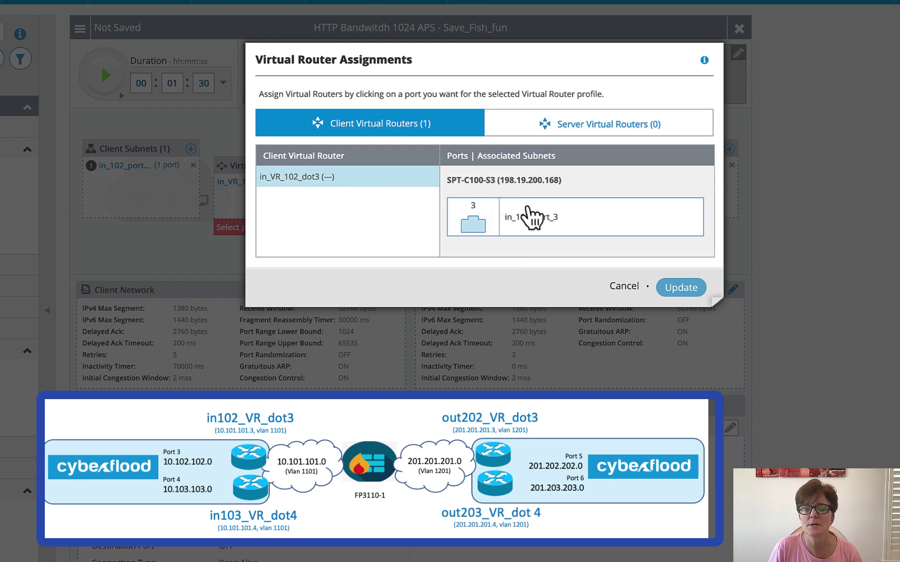
{"action": "mouse_move", "coordinate": [265, 181]}
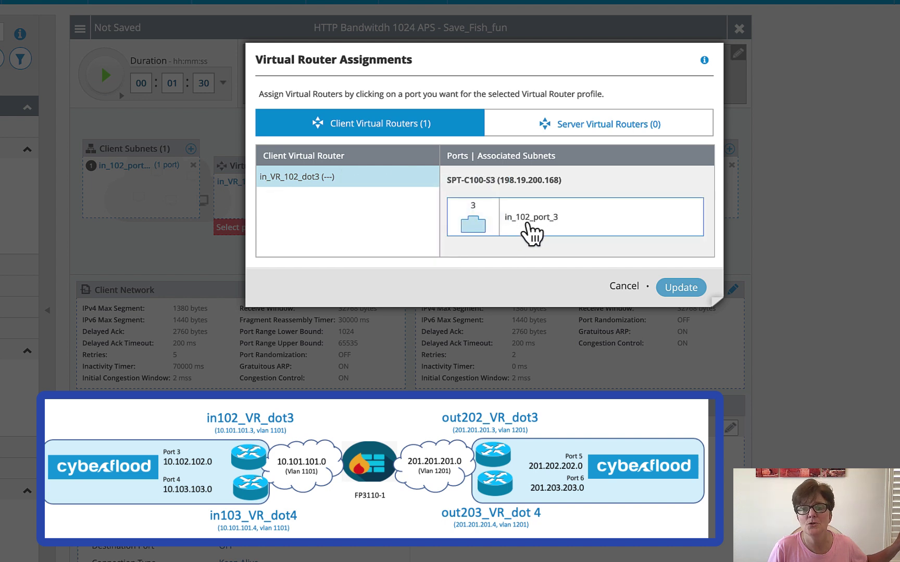
{"action": "left_click", "coordinate": [527, 224]}
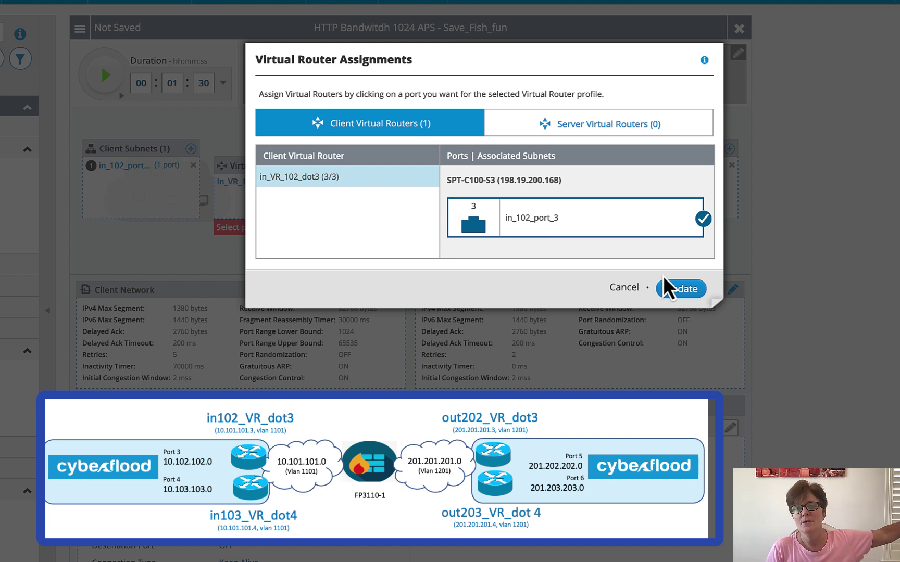
{"action": "left_click", "coordinate": [683, 289]}
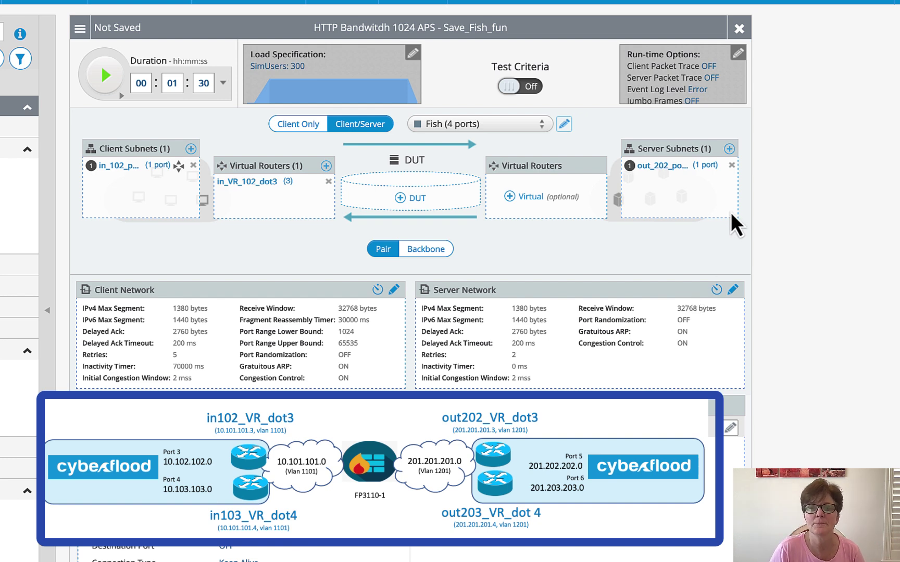
Create an IPv4 virtual router profile for the server side and name it Out_VR_202_dot3
{"action": "left_click", "coordinate": [551, 197]}
{"action": "left_click", "coordinate": [462, 109]}
{"action": "triple_click", "coordinate": [454, 83]}
{"action": "type", "text": "Out_"}
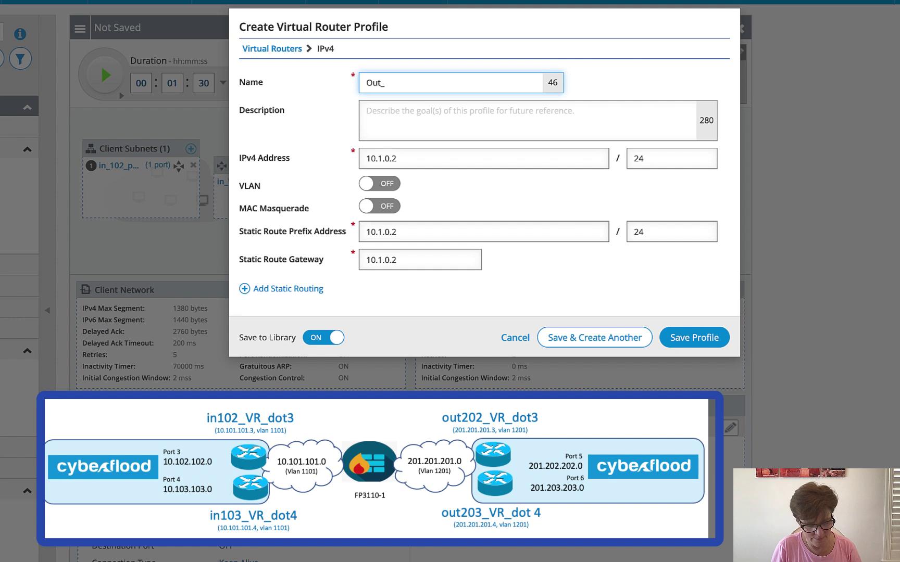
{"action": "type", "text": "VR_"}
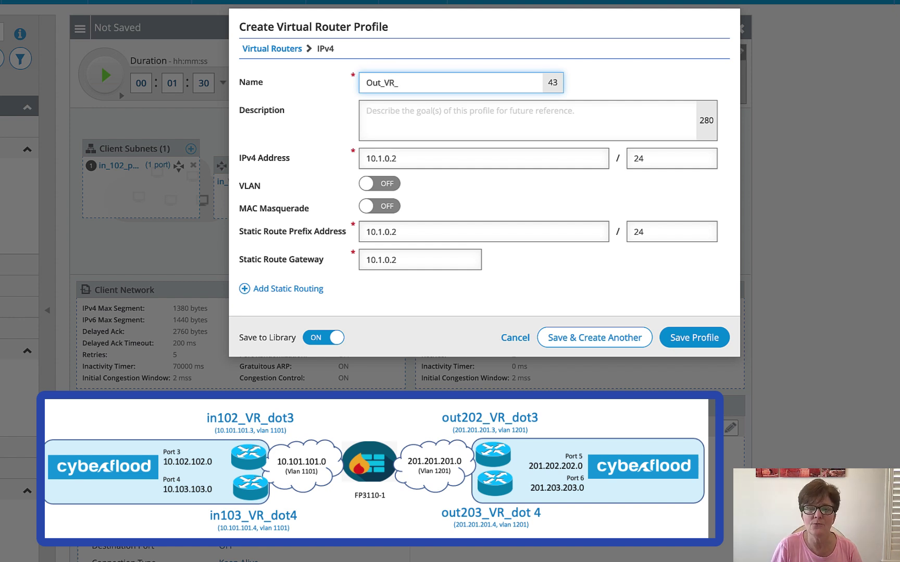
{"action": "type", "text": "202_dot3"}
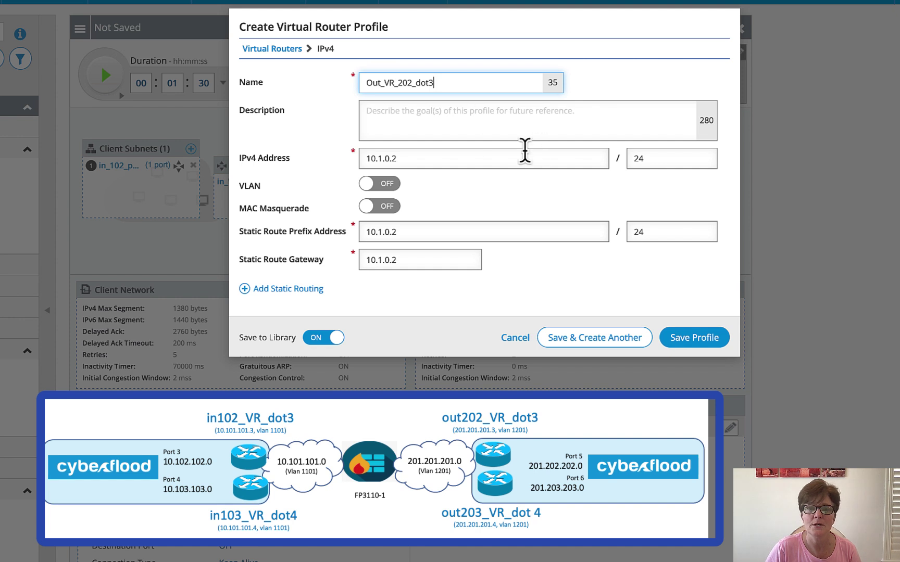
Set the server virtual router's IPv4 address to 201.201.201.3 and enable its VLAN with ID 1201
{"action": "left_click_drag", "start_coordinate": [464, 158], "coordinate": [327, 157]}
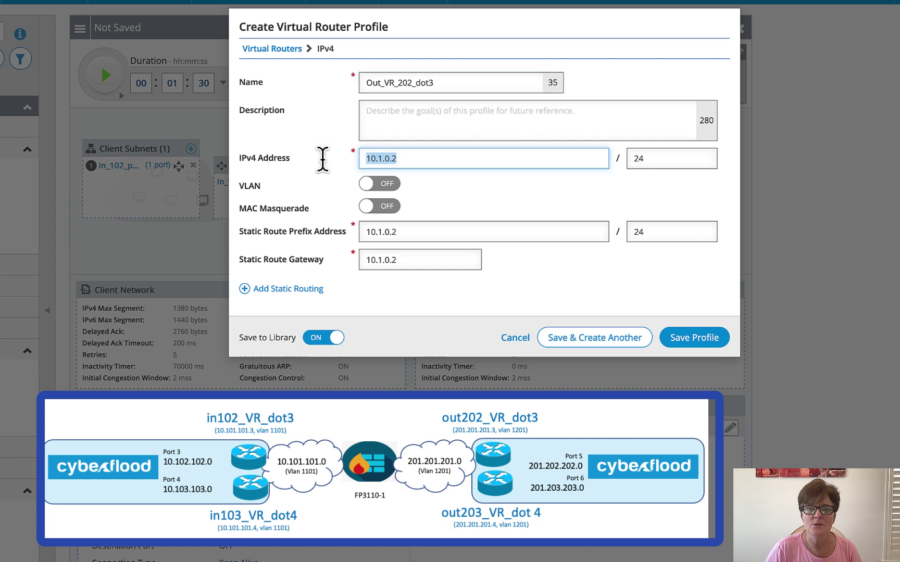
{"action": "type", "text": "201"}
{"action": "key", "text": "BackSpace"}
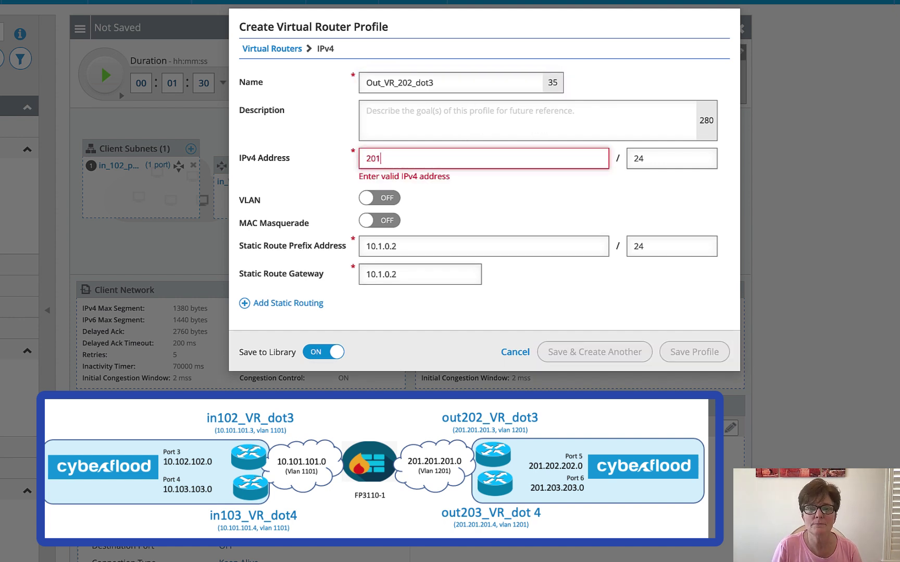
{"action": "type", "text": ".201.201"}
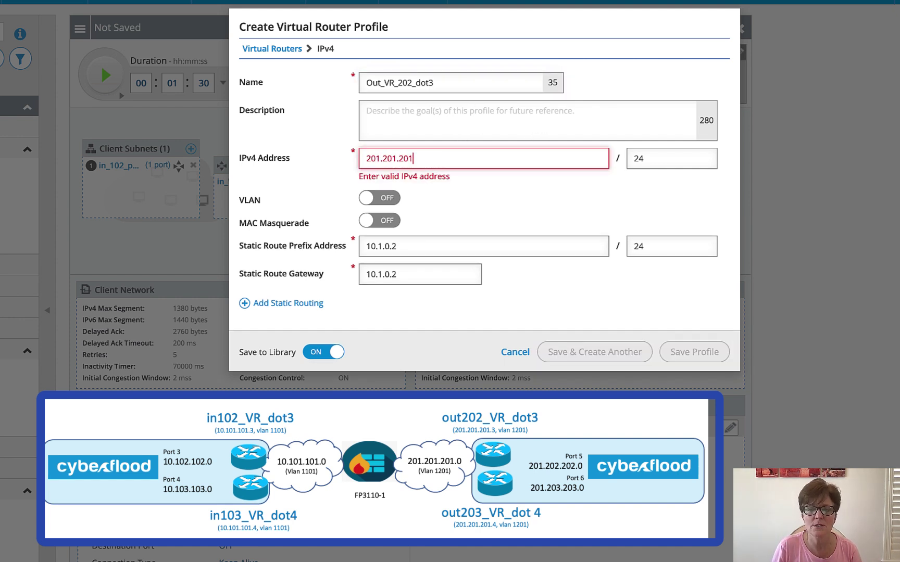
{"action": "type", "text": ".4"}
{"action": "key", "text": "BackSpace"}
{"action": "type", "text": "3"}
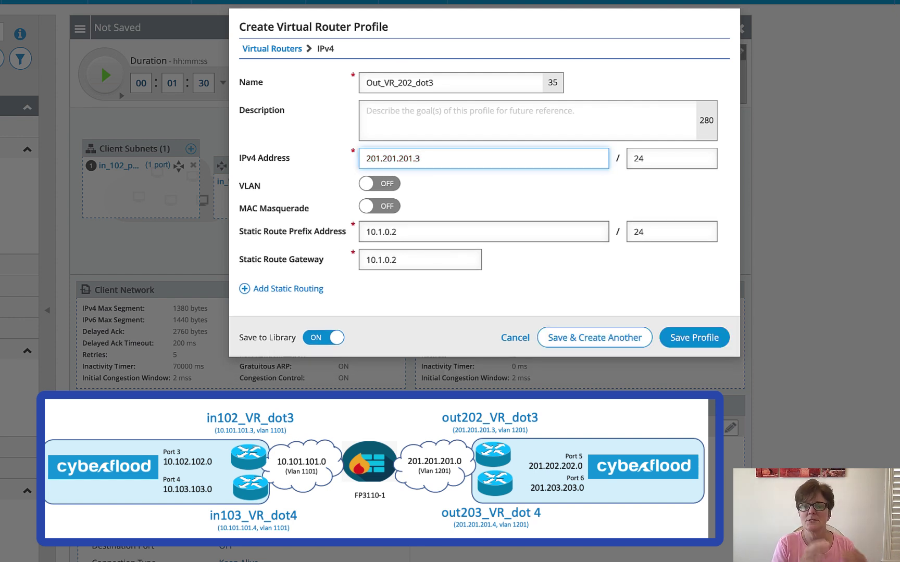
{"action": "left_click", "coordinate": [394, 187]}
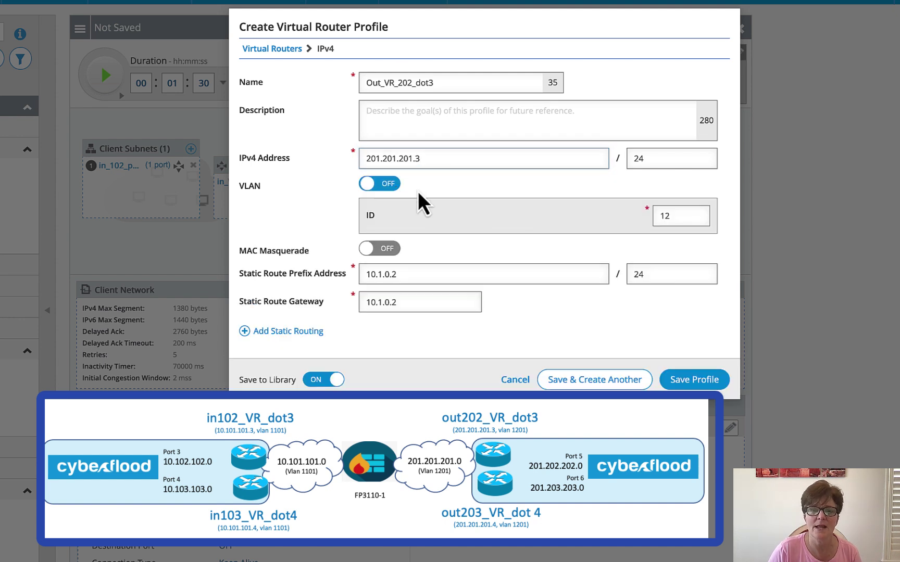
{"action": "left_click_drag", "start_coordinate": [681, 217], "coordinate": [650, 214]}
{"action": "type", "text": "201"}
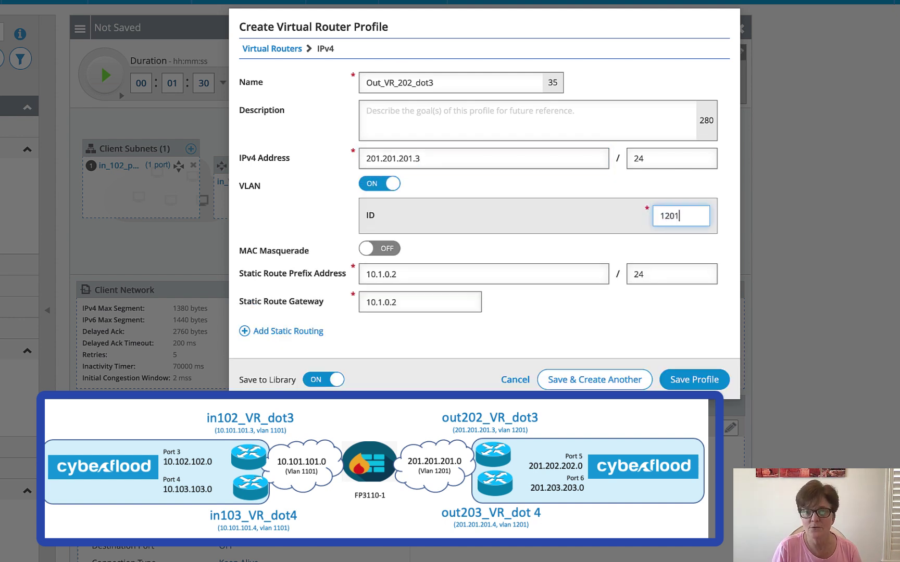
Set the server router's static route to prefix 10.102.102.0 with gateway 201.201.201.1 and save the profile
{"action": "double_click", "coordinate": [379, 274]}
{"action": "type", "text": "10.102.102"}
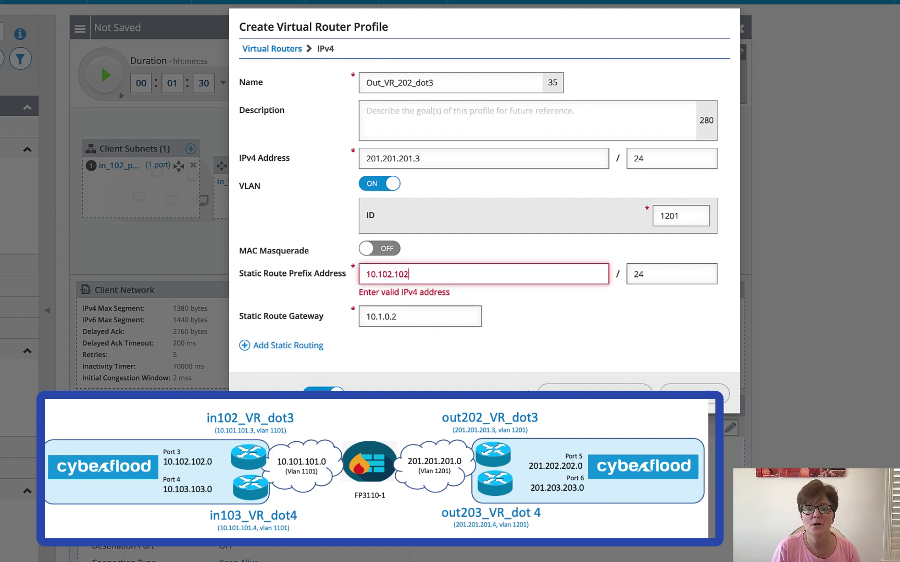
{"action": "type", "text": ".0"}
{"action": "key", "text": "Tab"}
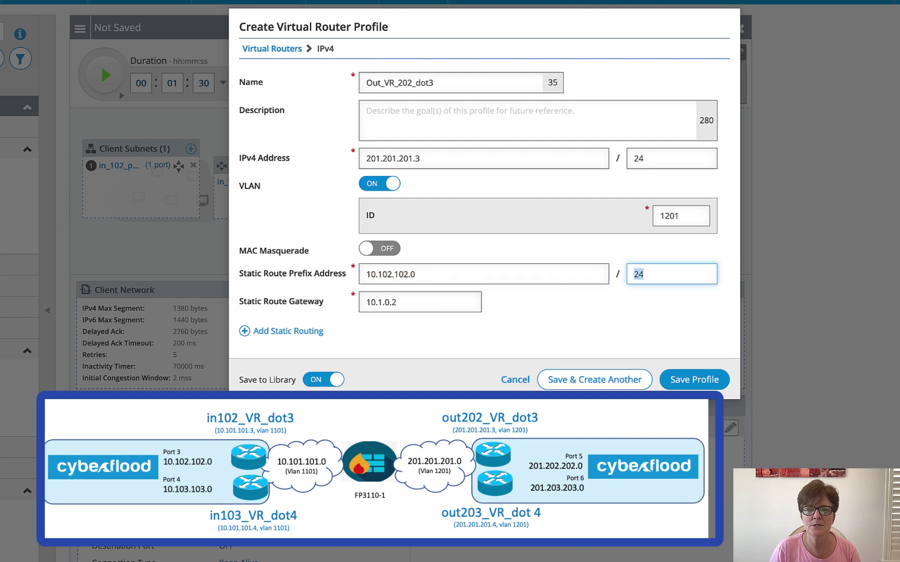
{"action": "double_click", "coordinate": [401, 303]}
{"action": "type", "text": "201."}
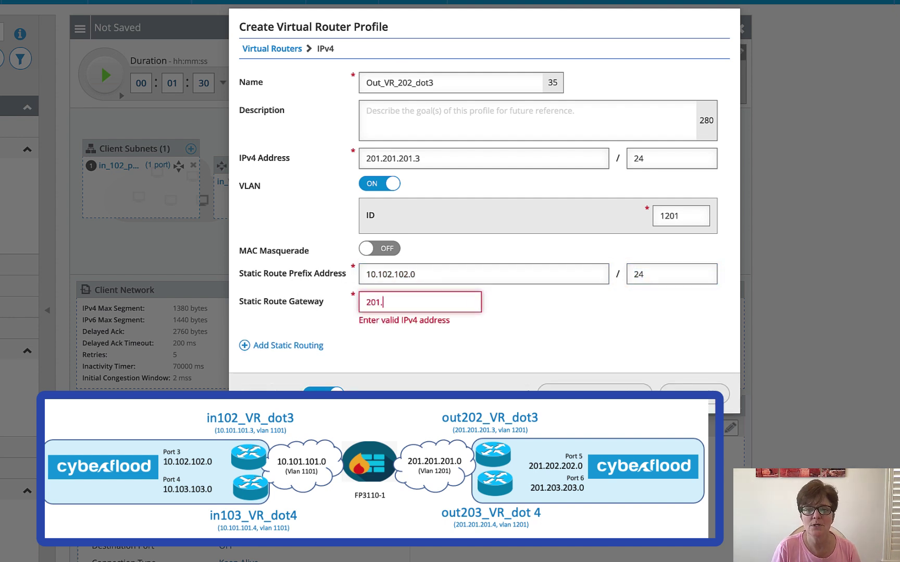
{"action": "type", "text": "201.201.1"}
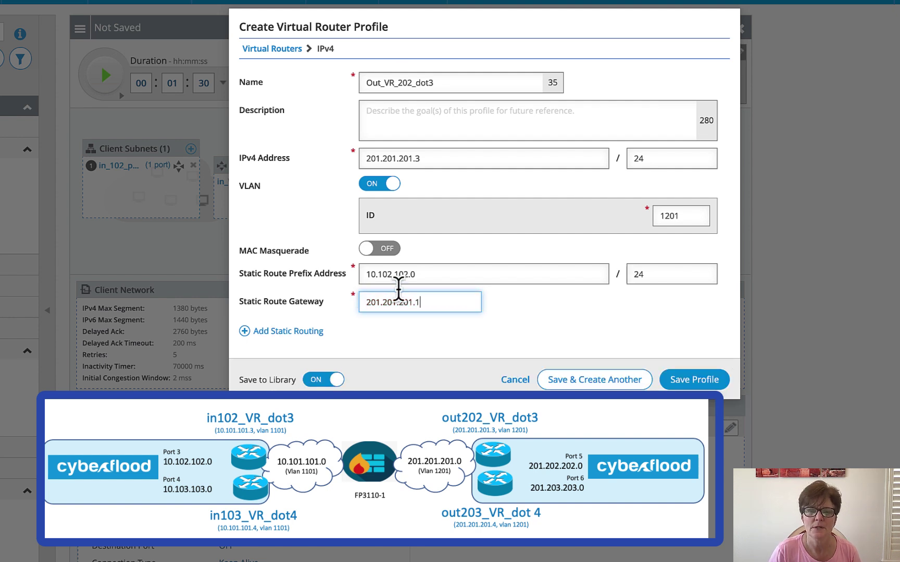
{"action": "left_click", "coordinate": [697, 380]}
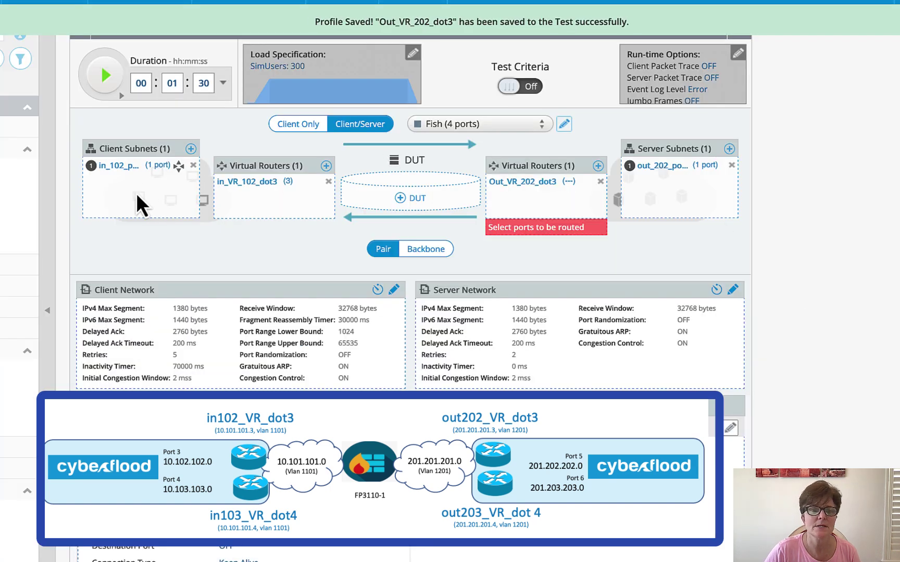
Assign the Out_VR_202_dot3 server virtual router to port 5 and apply the assignment
{"action": "left_click", "coordinate": [568, 181]}
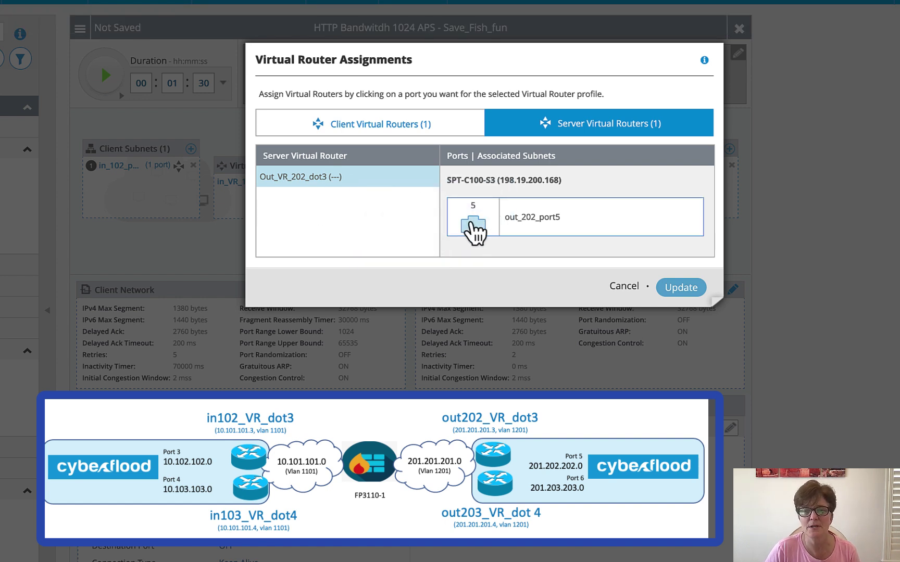
{"action": "left_click", "coordinate": [471, 224]}
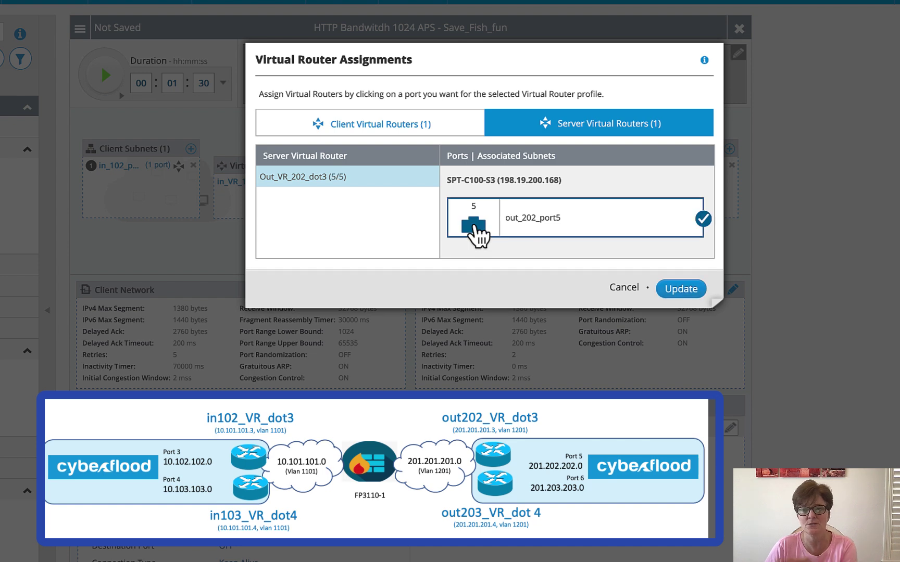
{"action": "left_click", "coordinate": [692, 293]}
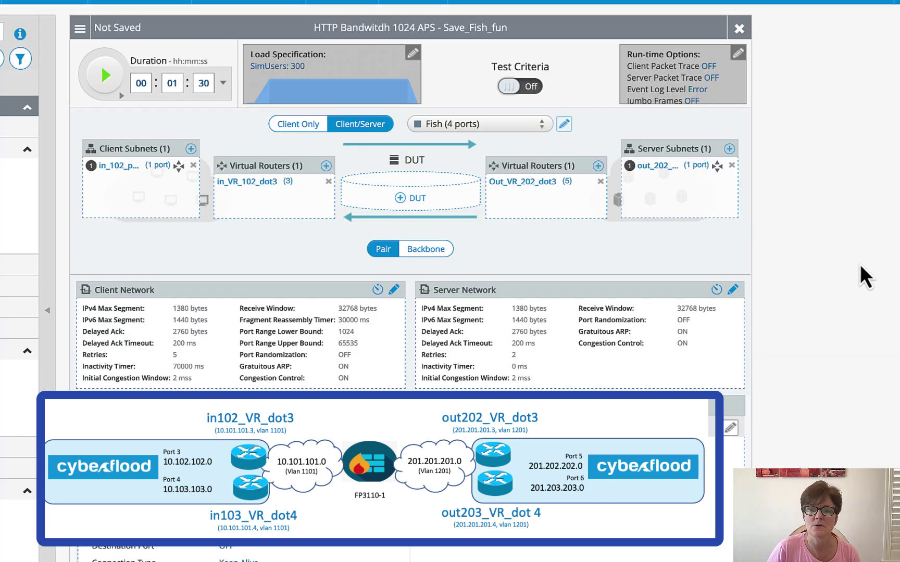
Save the HTTP bandwidth test under its existing name and run it
{"action": "left_click", "coordinate": [104, 75]}
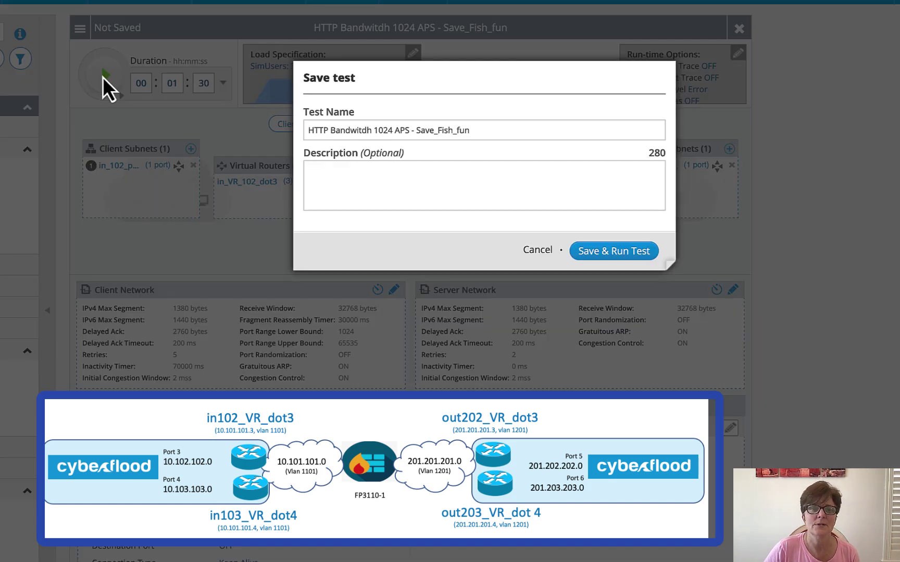
{"action": "left_click", "coordinate": [618, 255]}
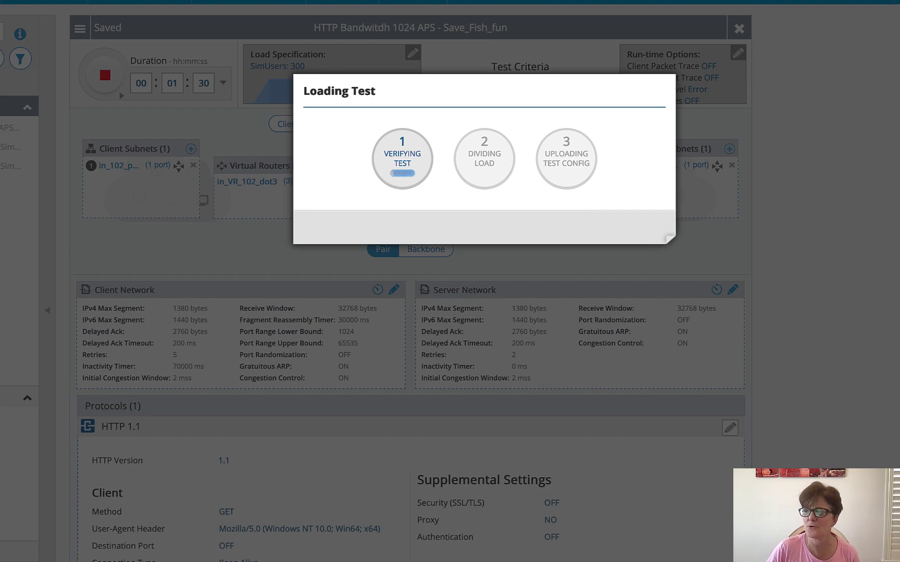
Switch to the firewall's 3110-1 terminal session, run "sh run route" and examine the inside route for 10.102.102.0
{"action": "left_click_drag", "start_coordinate": [899, 333], "coordinate": [279, 80]}
{"action": "type", "text": "sh run route"}
{"action": "key", "text": "Return"}
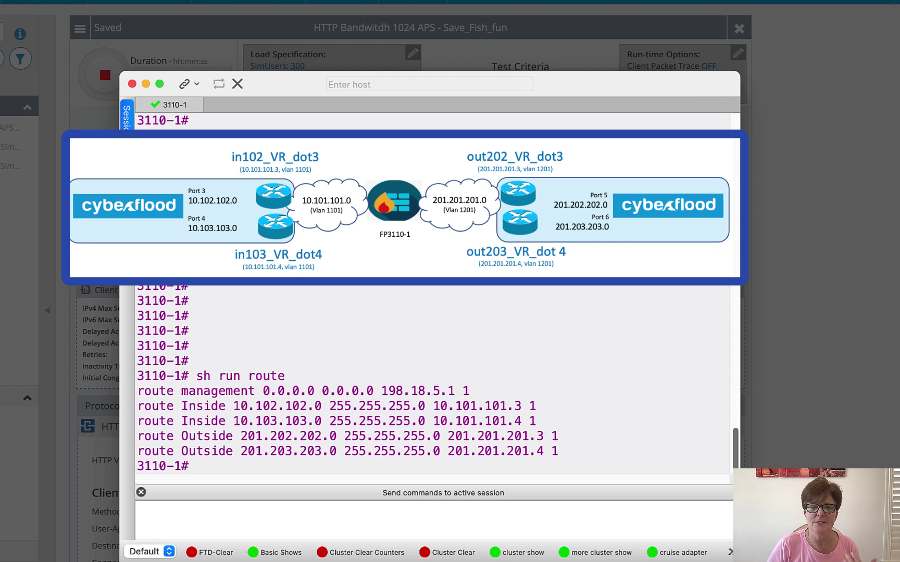
{"action": "left_click_drag", "start_coordinate": [234, 408], "coordinate": [321, 408]}
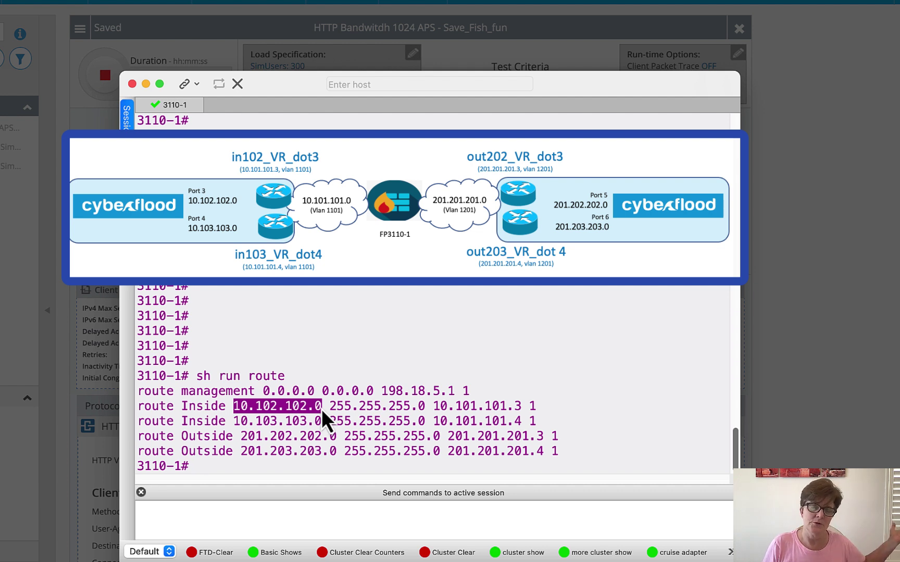
Examine the gateway of the inside 10.102.102.0 route, and the outside 201.202.202.0 route with its gateway
{"action": "left_click_drag", "start_coordinate": [434, 407], "coordinate": [530, 407]}
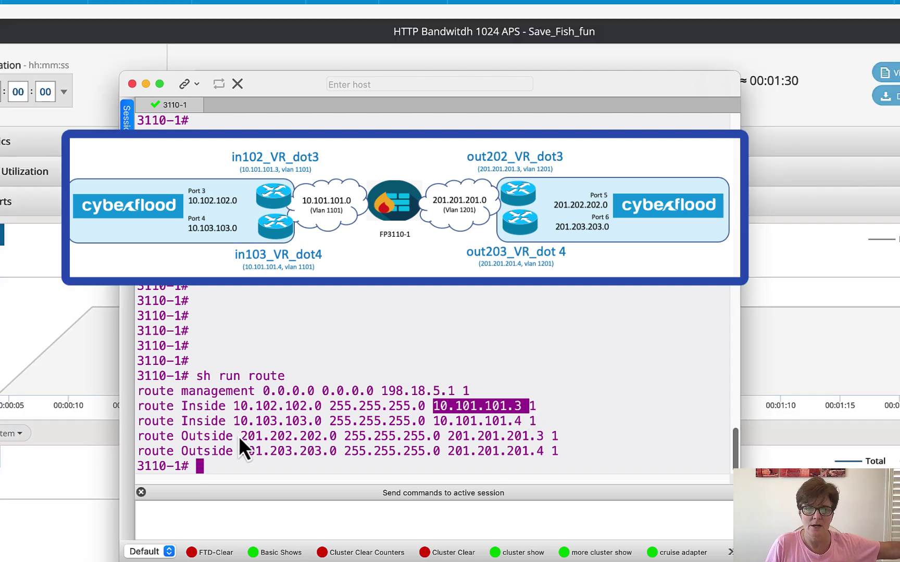
{"action": "left_click_drag", "start_coordinate": [240, 437], "coordinate": [332, 436]}
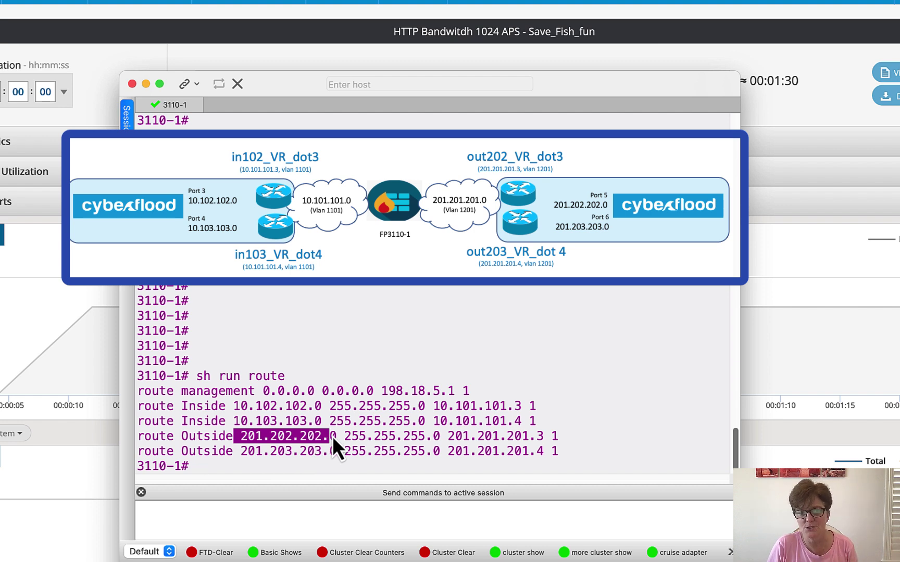
{"action": "left_click_drag", "start_coordinate": [333, 437], "coordinate": [341, 436]}
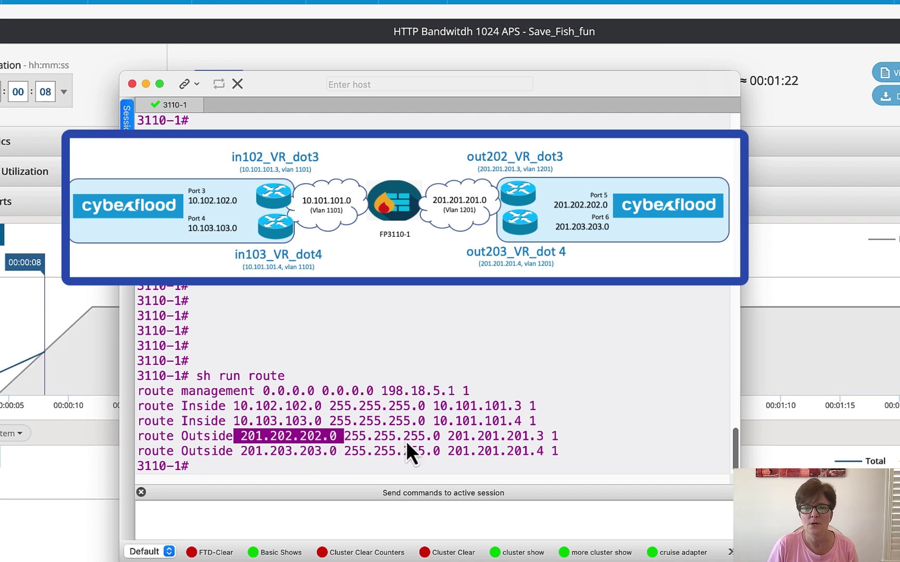
{"action": "left_click_drag", "start_coordinate": [448, 438], "coordinate": [552, 440]}
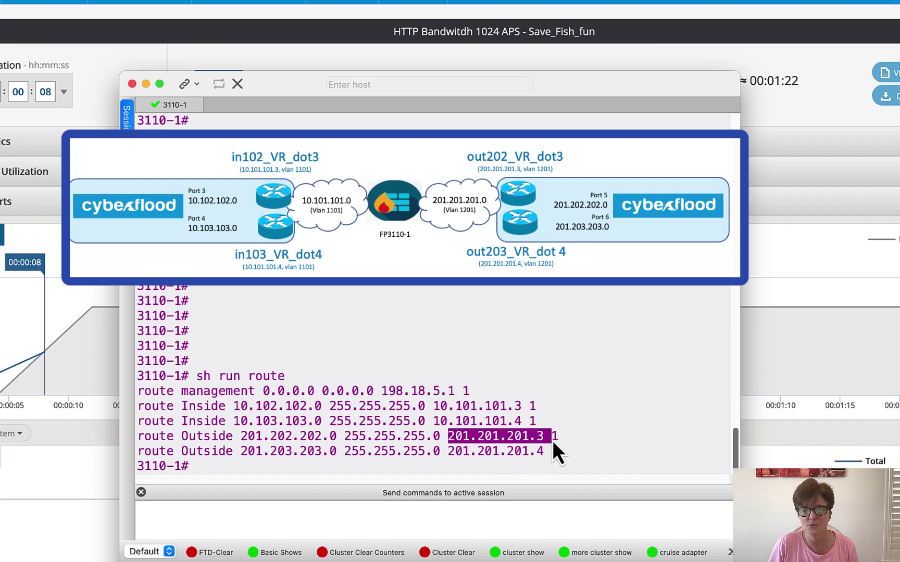
Ping the inside virtual router at 10.101.101.3 from the firewall
{"action": "left_click", "coordinate": [381, 447]}
{"action": "type", "text": "ping 10.101.101."}
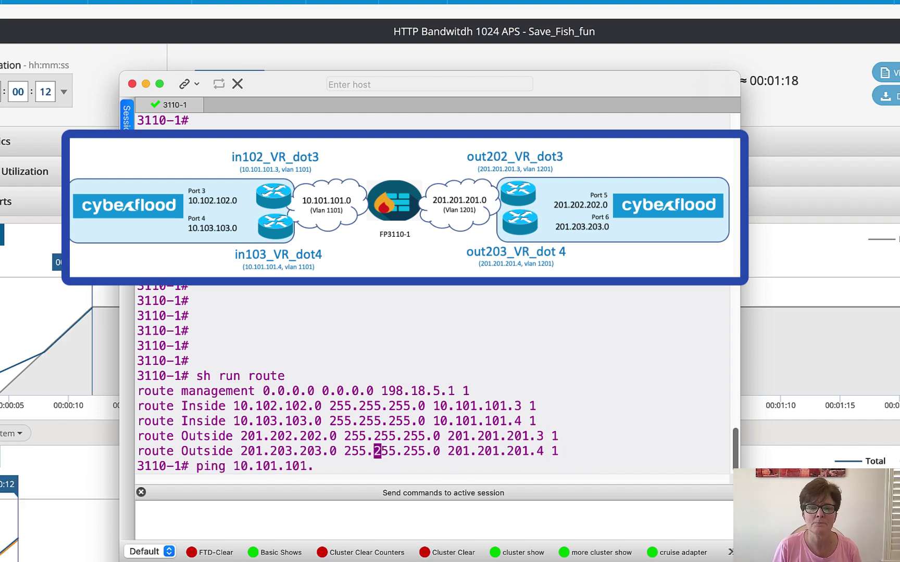
{"action": "type", "text": "3"}
{"action": "key", "text": "Return"}
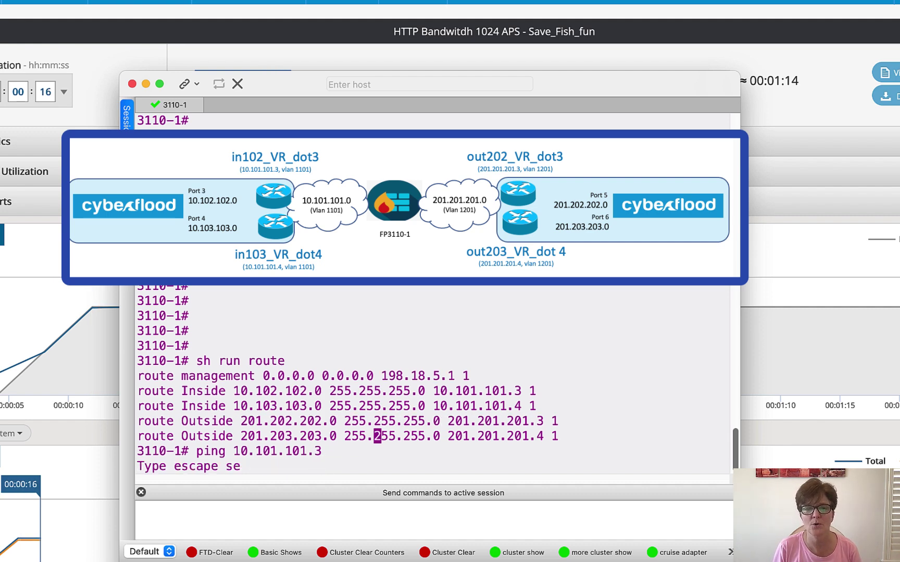
Ping the outside virtual router at 201.201.201.3 from the firewall
{"action": "type", "text": "ping"}
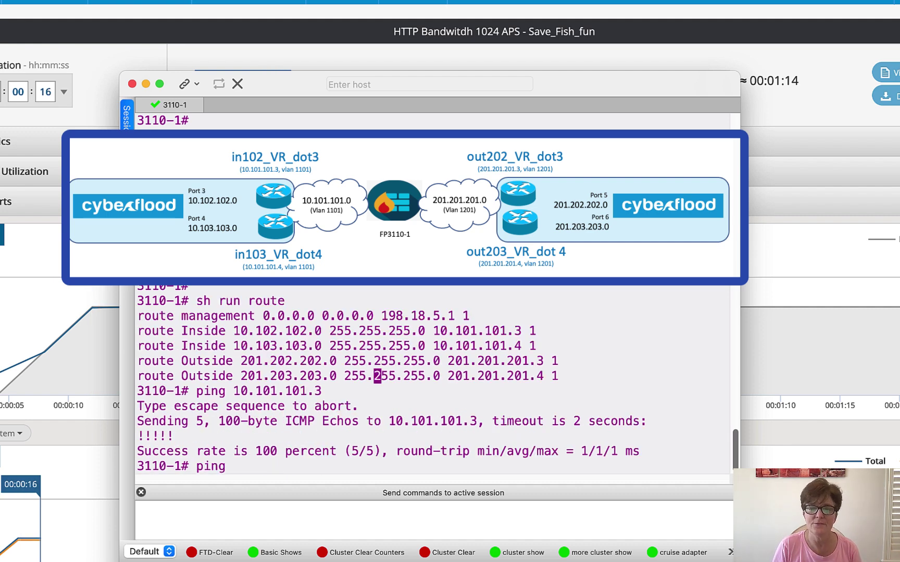
{"action": "type", "text": " 201.202"}
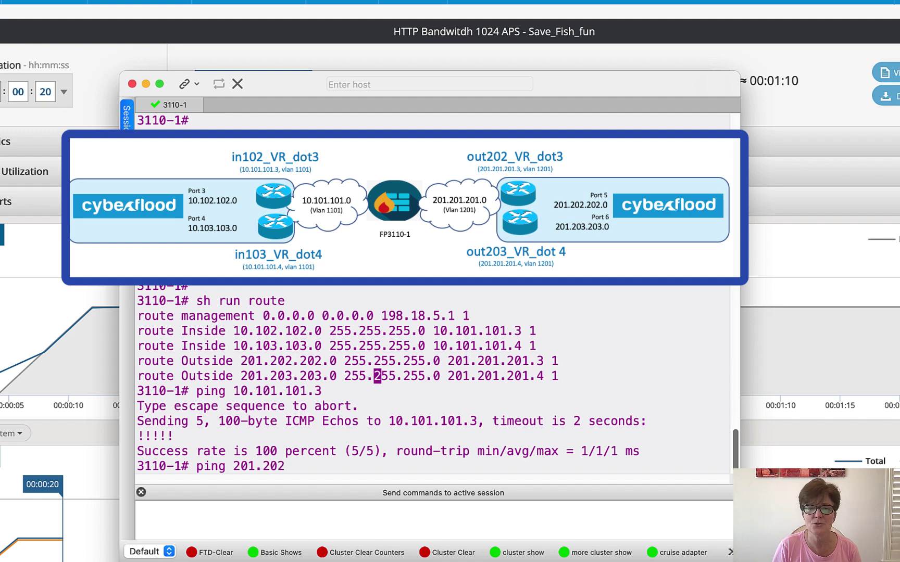
{"action": "key", "text": "BackSpace"}
{"action": "type", "text": "1.20"}
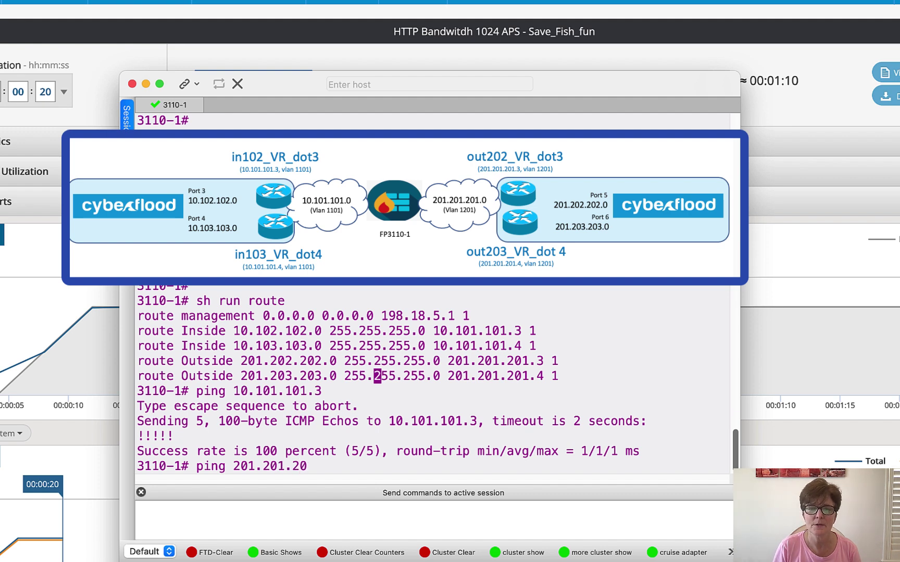
{"action": "type", "text": "1.3"}
{"action": "key", "text": "Return"}
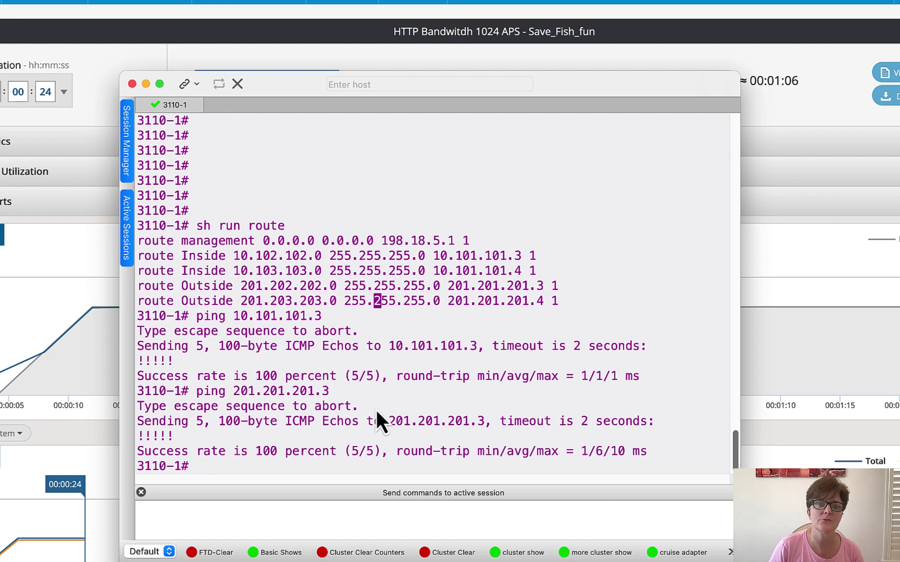
Return to the running CyberFlood test, check its live bandwidth charts and stop the test with its data preserved
{"action": "left_click_drag", "start_coordinate": [291, 101], "coordinate": [844, 108]}
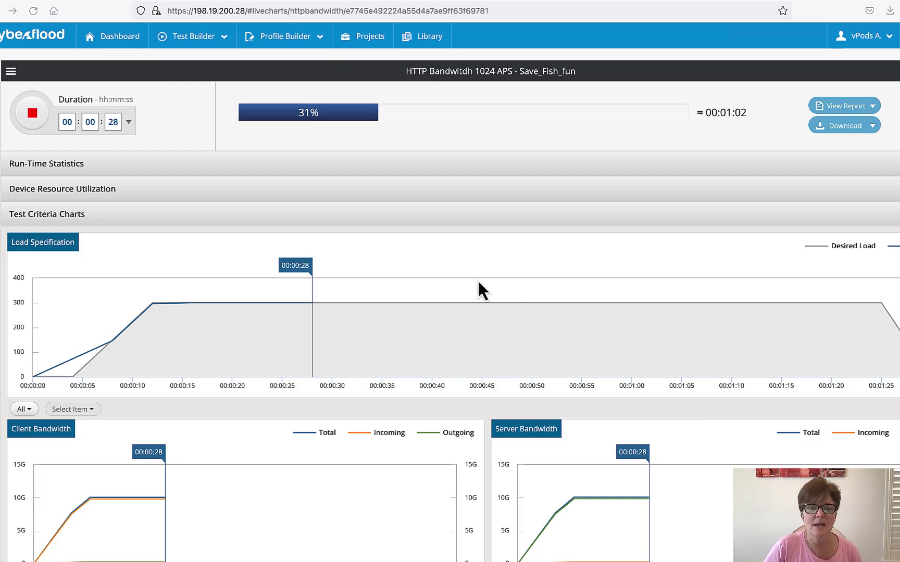
{"action": "scroll", "coordinate": [478, 280], "scroll_direction": "down", "scroll_amount": 4}
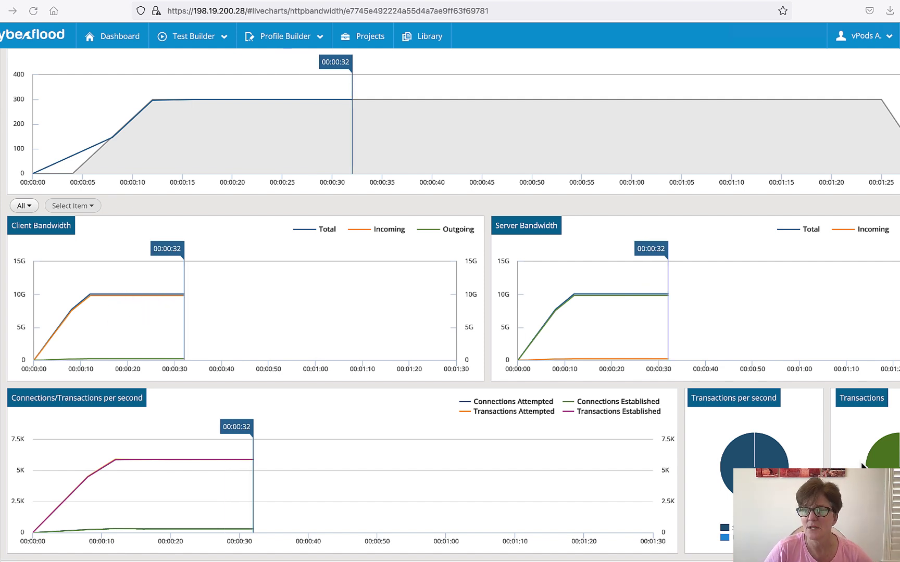
{"action": "scroll", "coordinate": [895, 454], "scroll_direction": "up", "scroll_amount": 5}
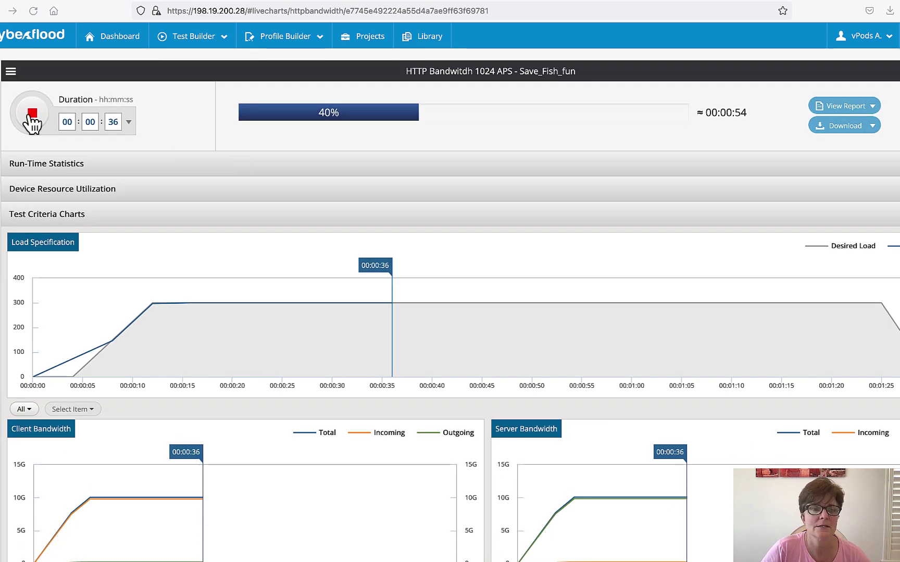
{"action": "left_click", "coordinate": [29, 116]}
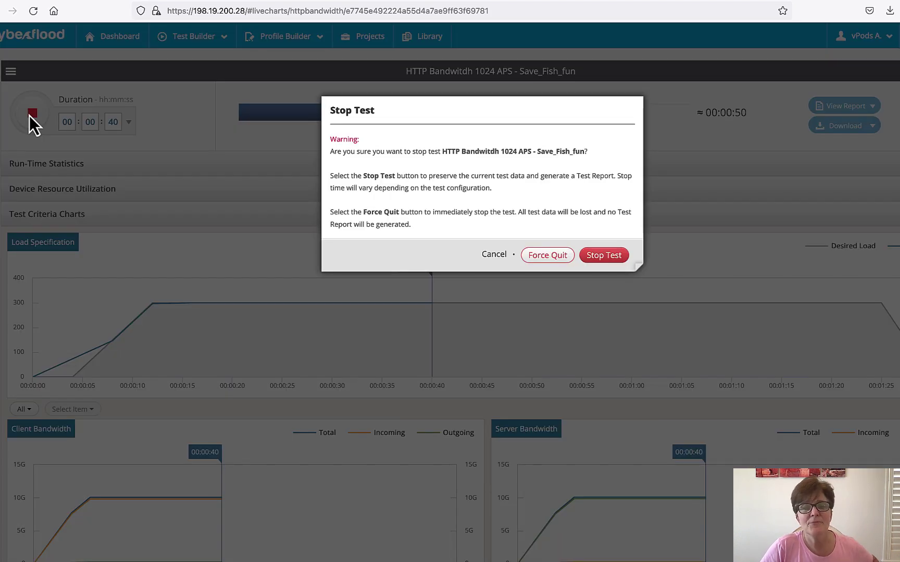
{"action": "left_click", "coordinate": [605, 256]}
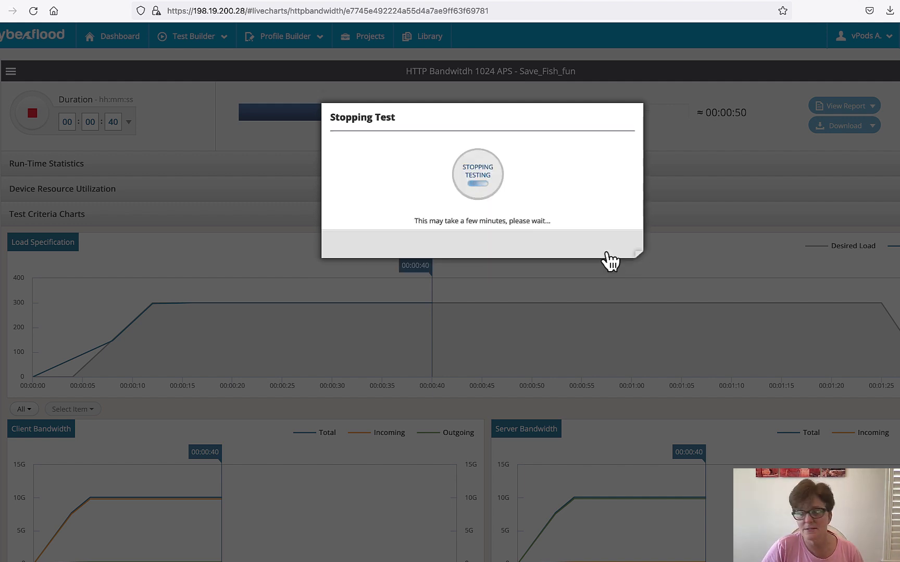
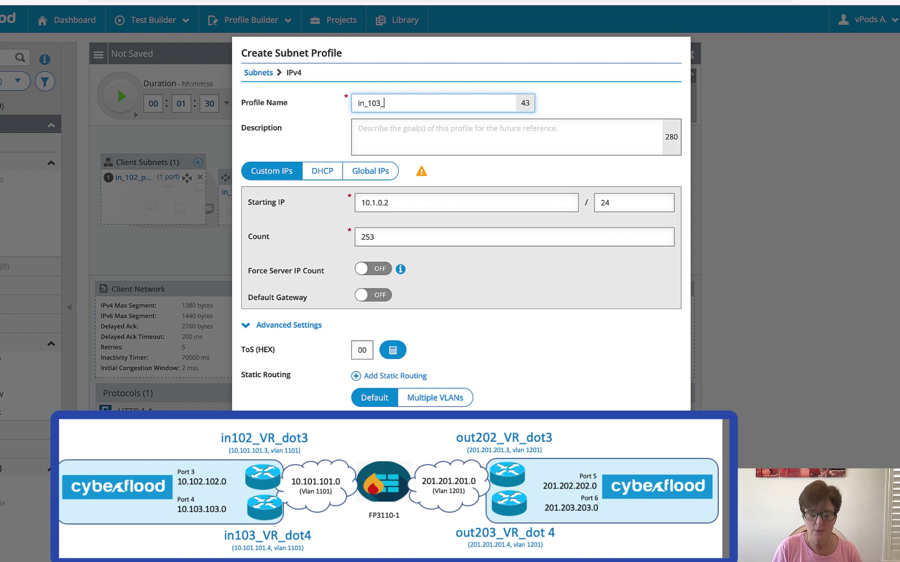
Name the new client IPv4 subnet profile in_103_port4 and set its starting IP to 10.103.103.1 with a count of 250
{"action": "type", "text": "ort4"}
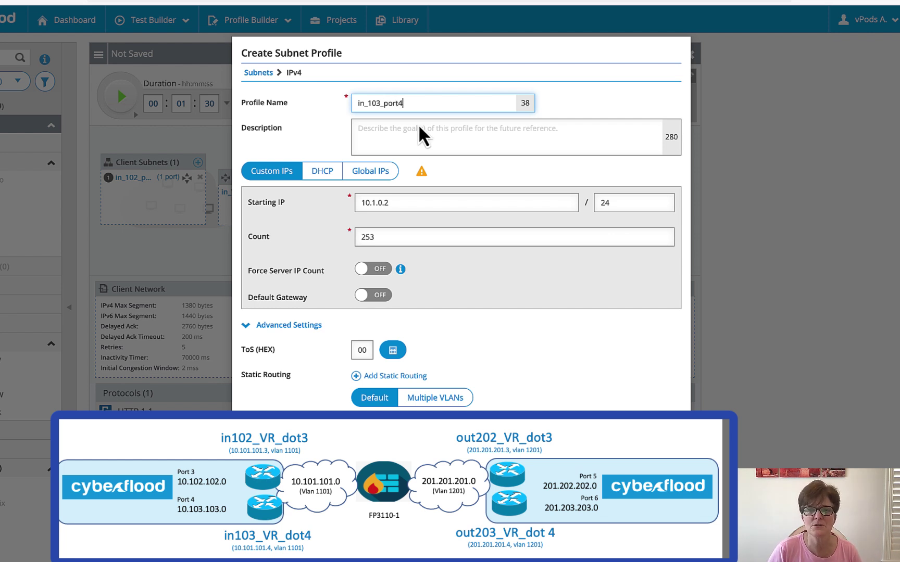
{"action": "left_click", "coordinate": [401, 201]}
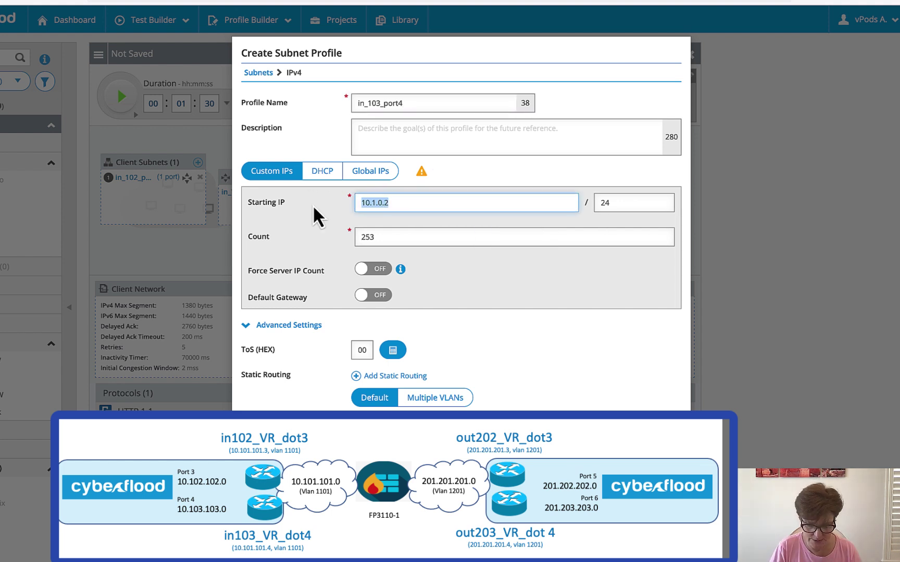
{"action": "type", "text": "10.103.103."}
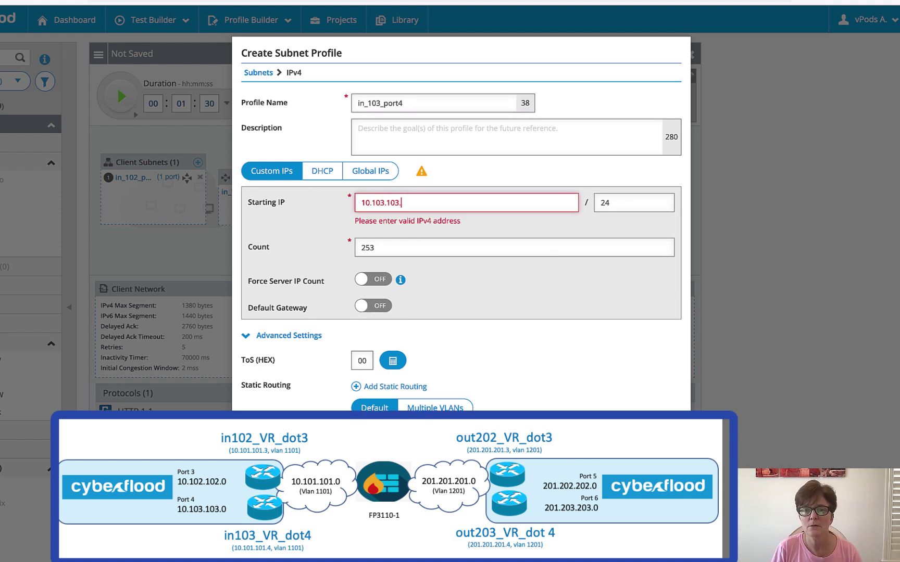
{"action": "type", "text": "1"}
{"action": "key", "text": "Tab"}
{"action": "key", "text": "Tab"}
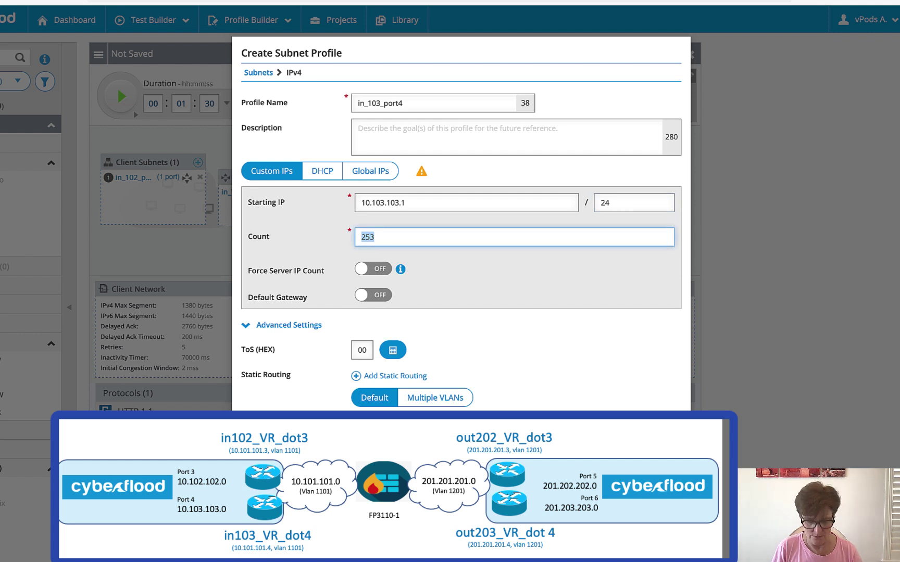
{"action": "type", "text": "250"}
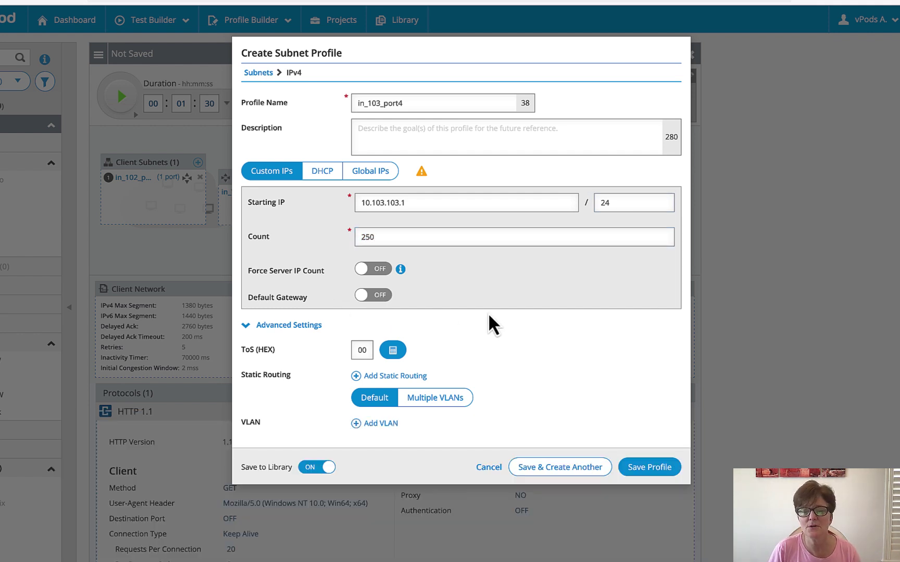
Add VLAN ID 1101 to the in_103_port4 subnet profile and save the profile
{"action": "scroll", "coordinate": [469, 334], "scroll_direction": "down", "scroll_amount": 2}
{"action": "left_click", "coordinate": [387, 424]}
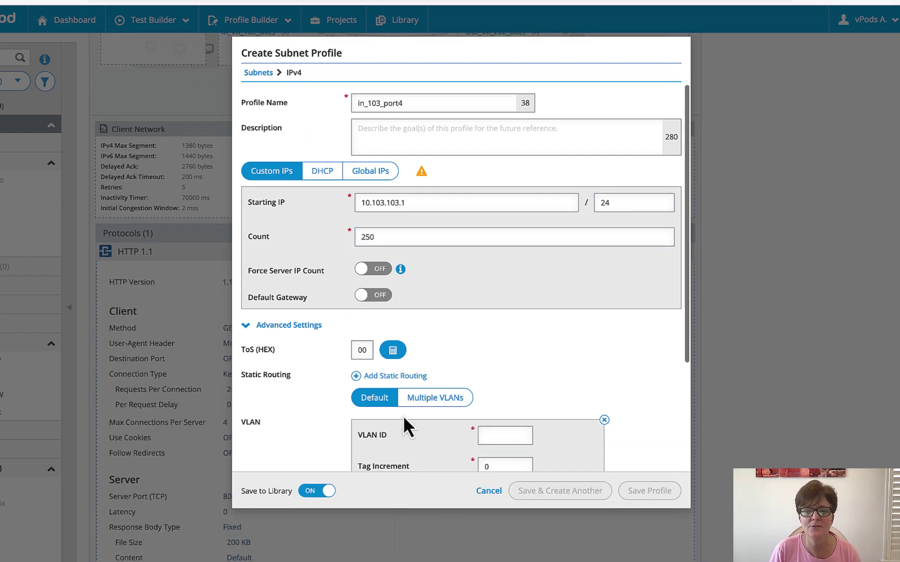
{"action": "left_click", "coordinate": [491, 435]}
{"action": "type", "text": "1101"}
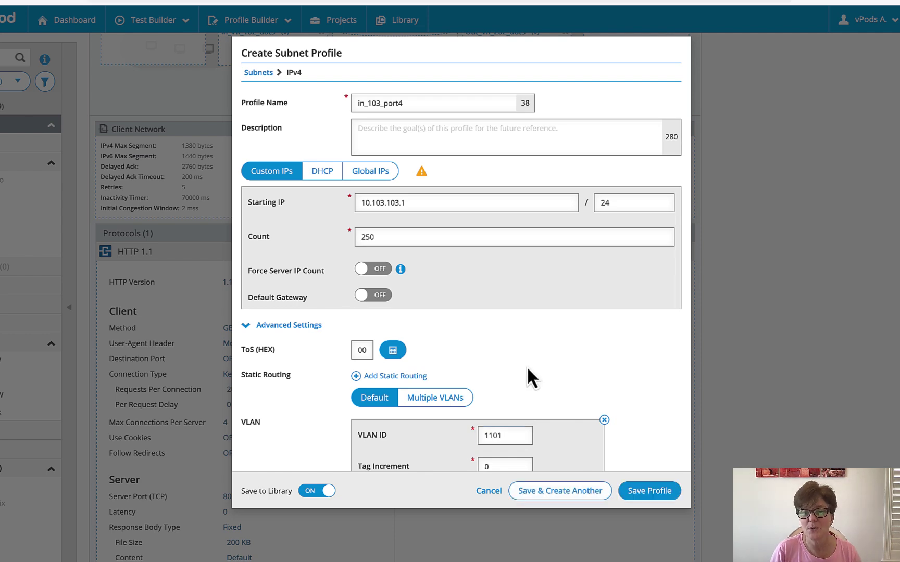
{"action": "left_click", "coordinate": [651, 489]}
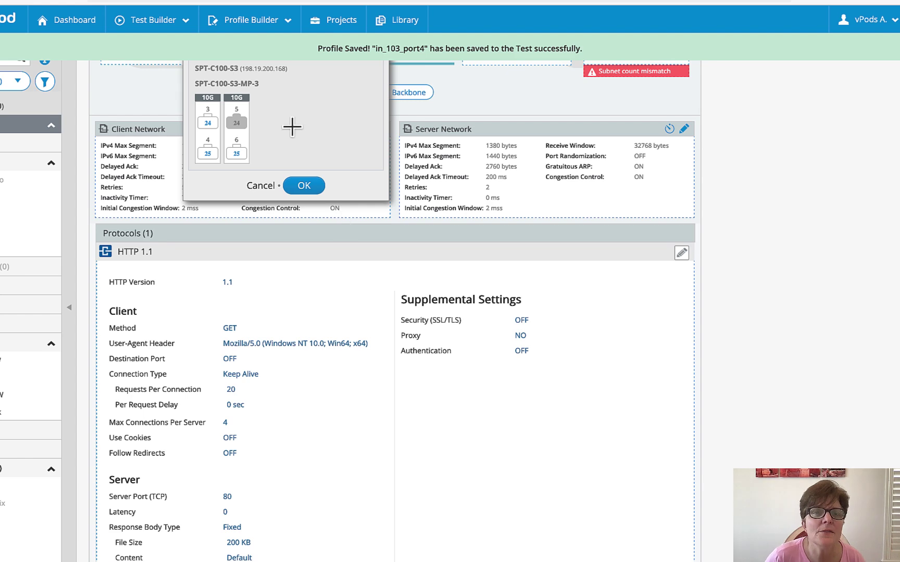
Assign the in_103_port4 client subnet to port 4 and apply the port selection
{"action": "left_click", "coordinate": [215, 156]}
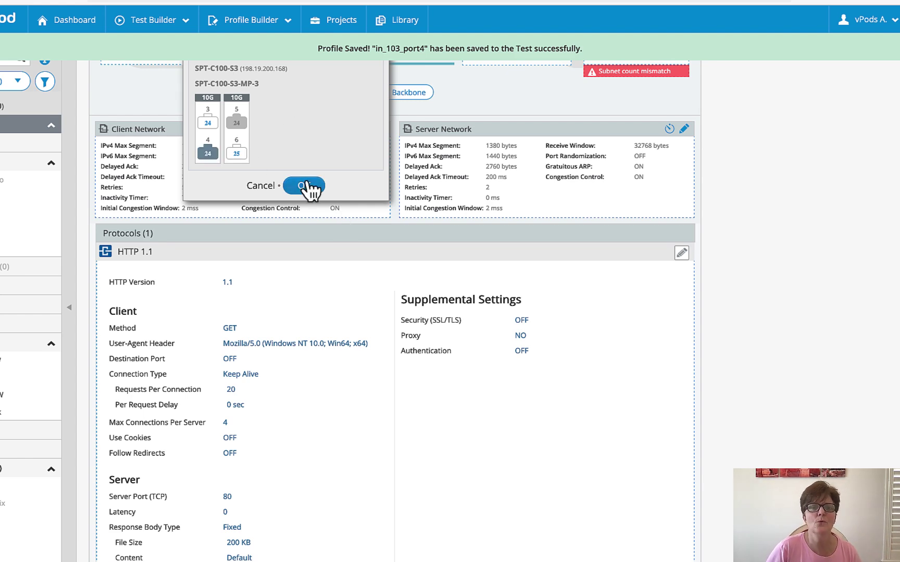
{"action": "left_click", "coordinate": [304, 185]}
{"action": "scroll", "coordinate": [323, 188], "scroll_direction": "up", "scroll_amount": 3}
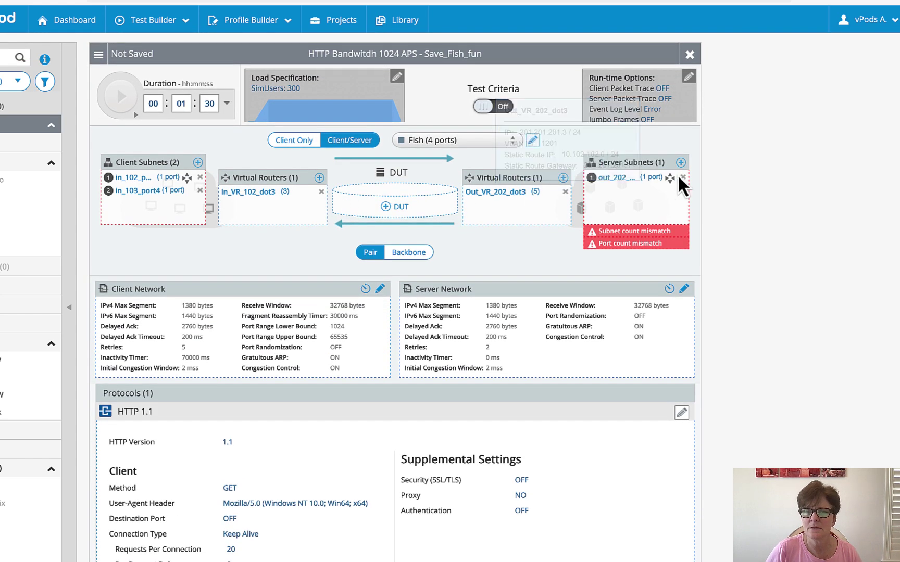
Create a server IPv4 subnet profile named out_203_port_6 with starting IP 201.203.203.1 and a count of 250
{"action": "left_click", "coordinate": [681, 162]}
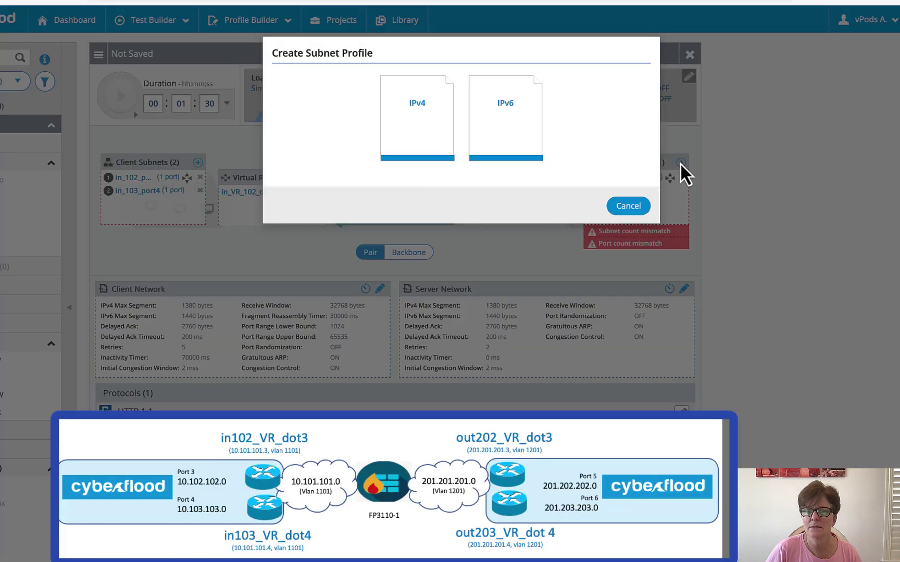
{"action": "left_click", "coordinate": [418, 115]}
{"action": "type", "text": "out_203_port_6"}
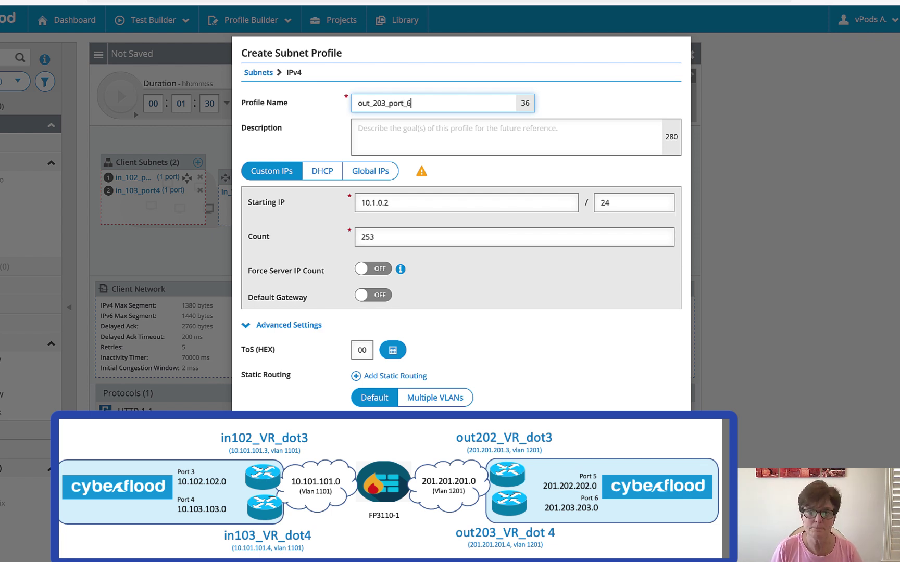
{"action": "left_click_drag", "start_coordinate": [426, 203], "coordinate": [269, 195]}
{"action": "type", "text": "20"}
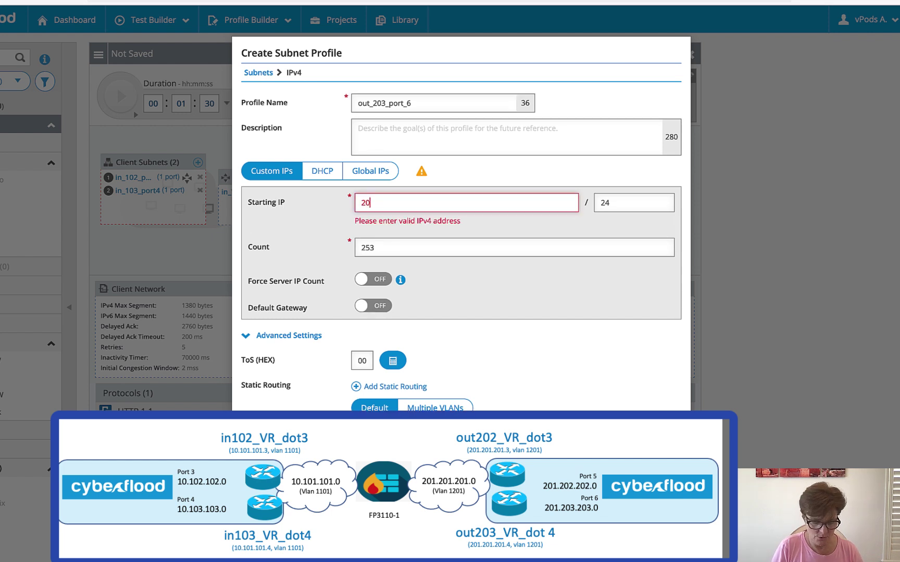
{"action": "type", "text": "1.203.203."}
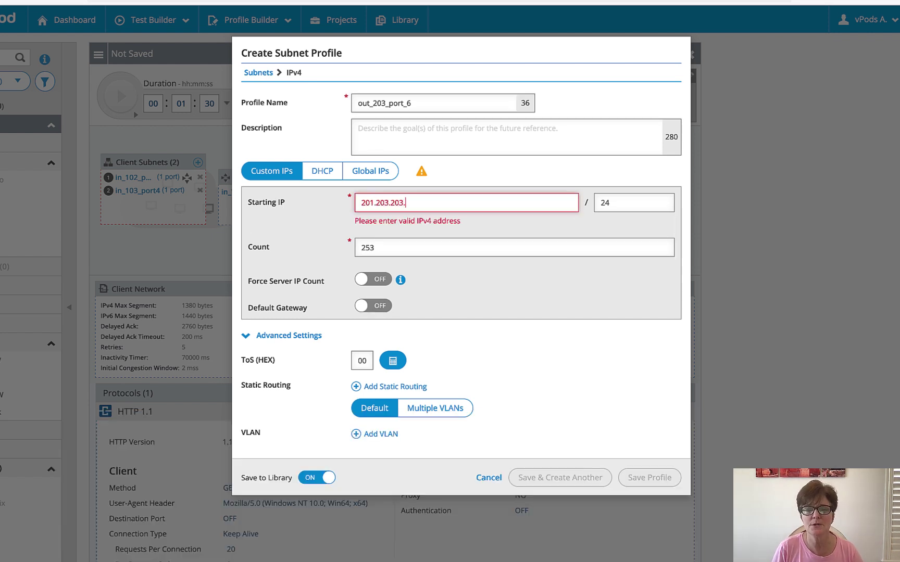
{"action": "type", "text": "1"}
{"action": "key", "text": "Tab"}
{"action": "key", "text": "Tab"}
{"action": "type", "text": "250"}
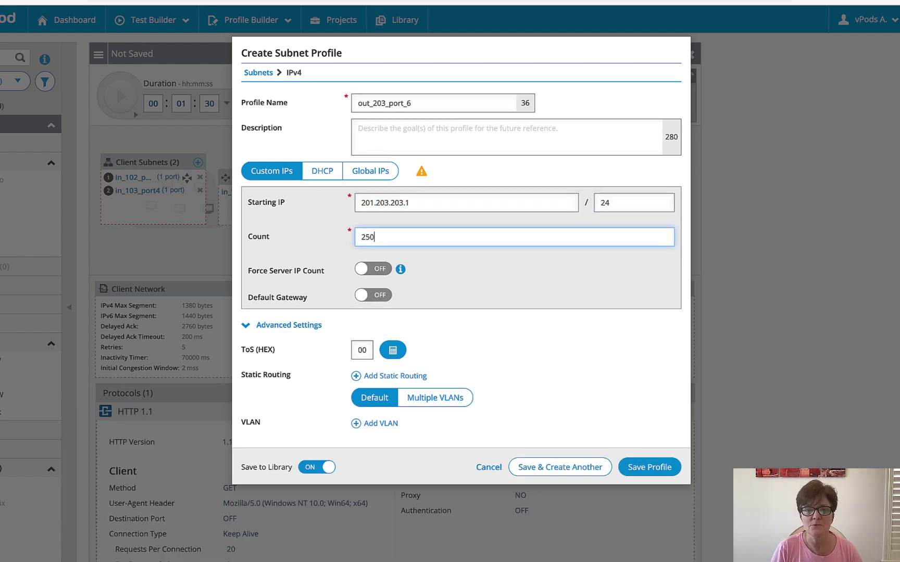
Add VLAN ID 1201 to the out_203_port_6 subnet profile and save the profile
{"action": "left_click", "coordinate": [501, 329]}
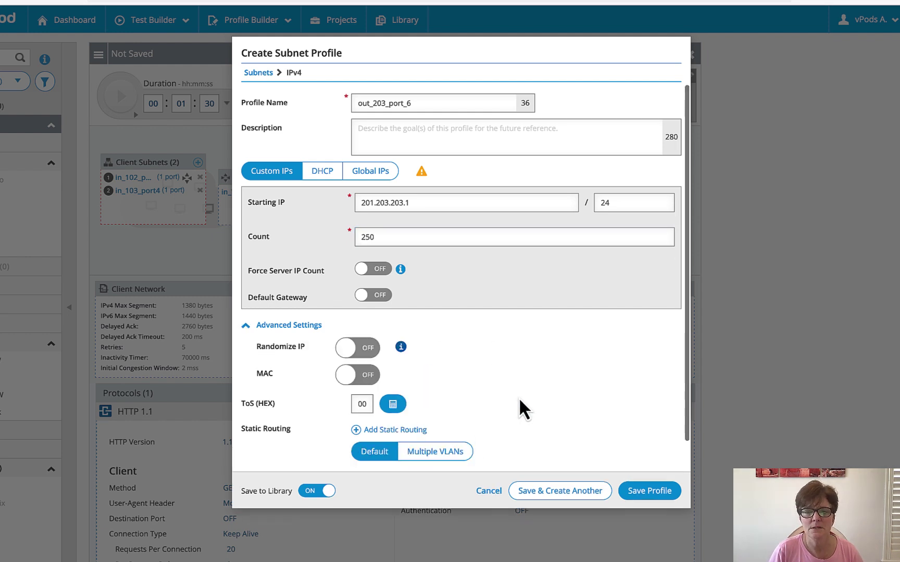
{"action": "scroll", "coordinate": [519, 400], "scroll_direction": "down", "scroll_amount": 1}
{"action": "left_click", "coordinate": [378, 448]}
{"action": "left_click", "coordinate": [503, 460]}
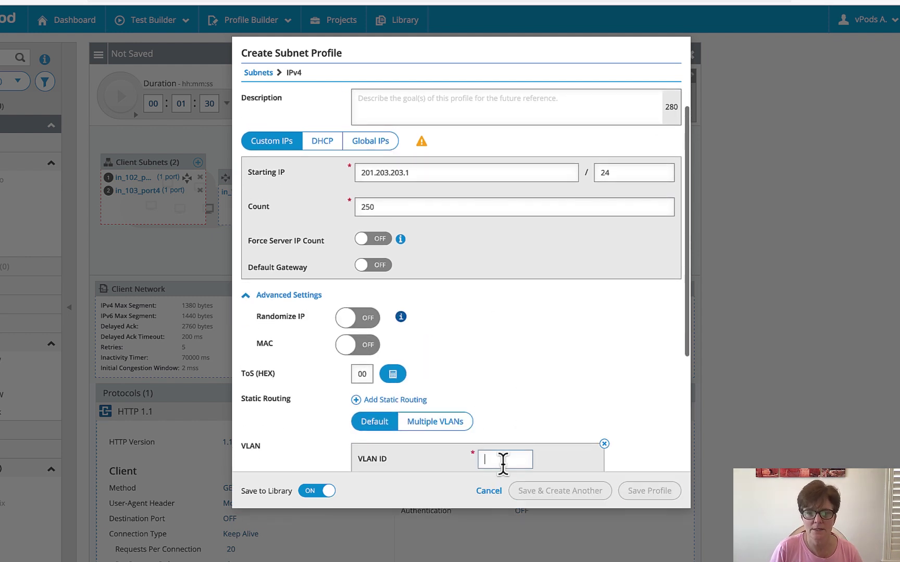
{"action": "type", "text": "1201"}
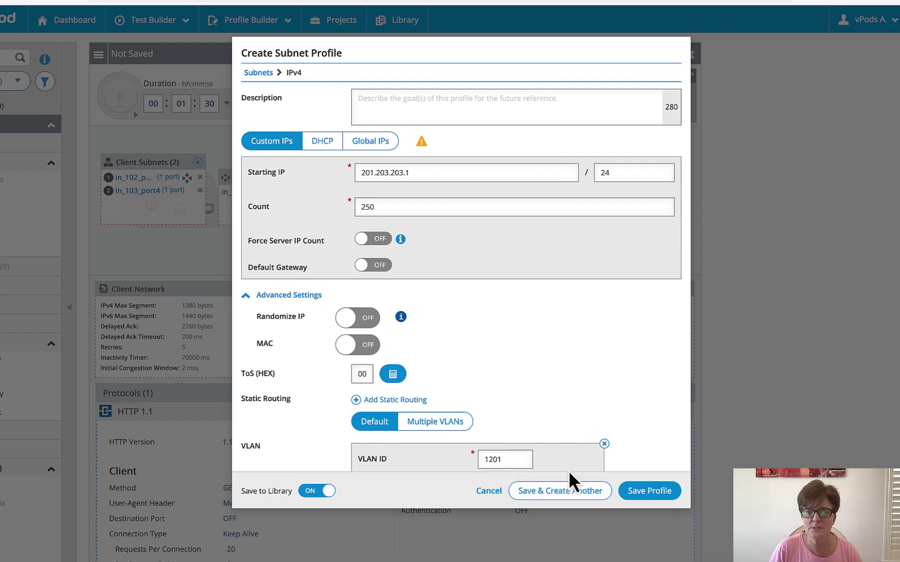
{"action": "left_click", "coordinate": [643, 492]}
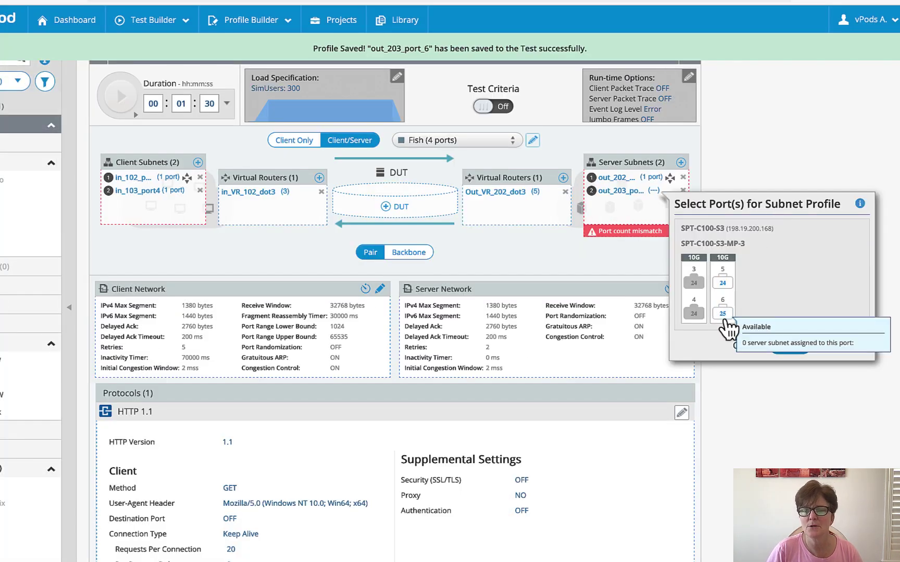
Assign the out_203_port_6 server subnet to port 6 and check the client virtual router's port assignments
{"action": "left_click", "coordinate": [723, 315]}
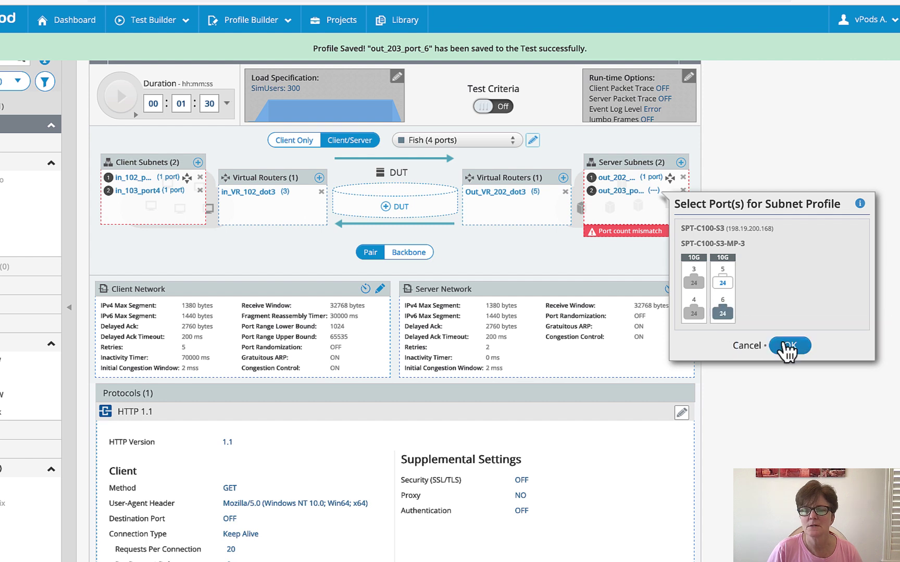
{"action": "left_click", "coordinate": [787, 346]}
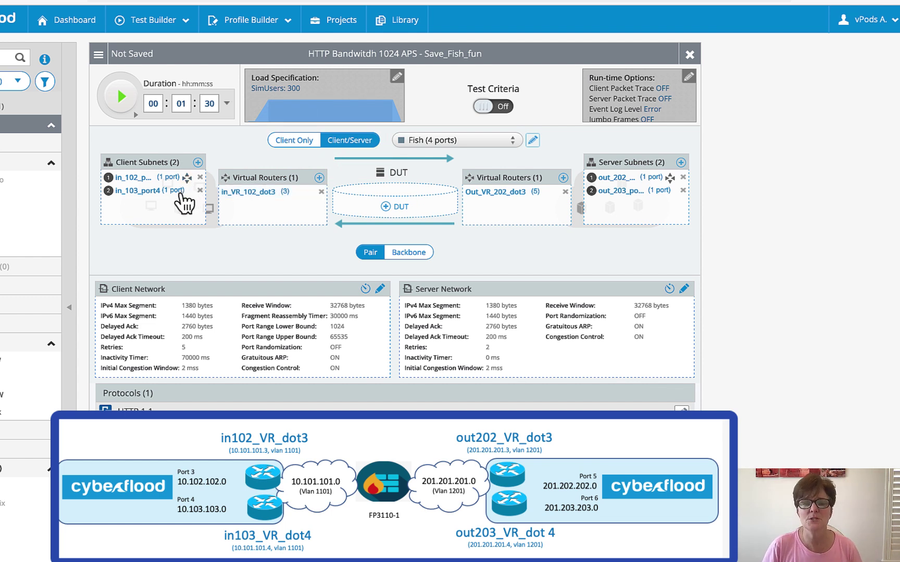
{"action": "left_click", "coordinate": [286, 192]}
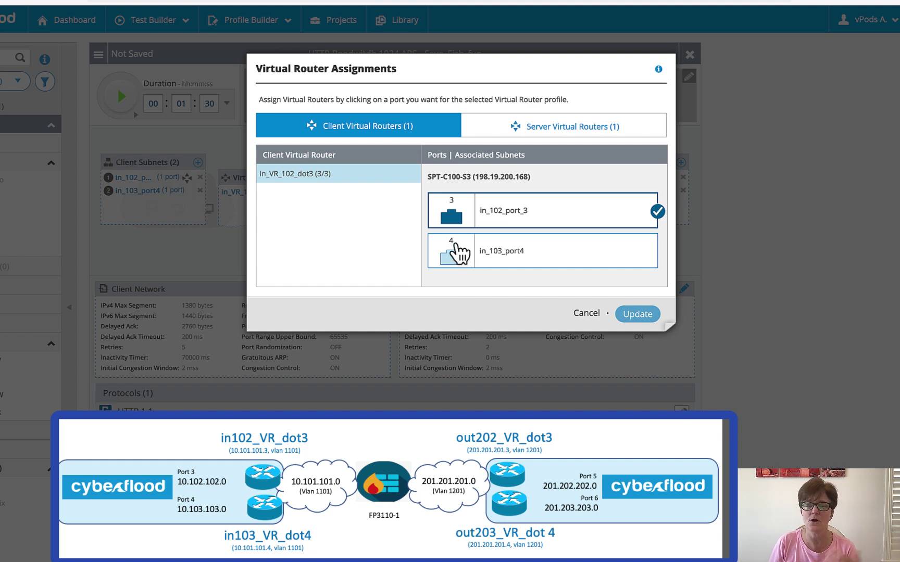
{"action": "left_click", "coordinate": [586, 313]}
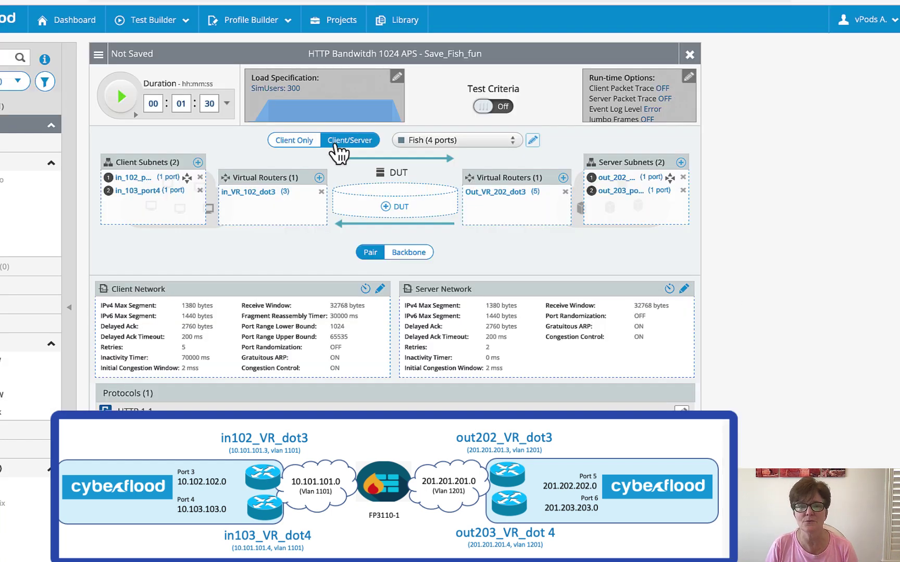
Create a client IPv4 virtual router profile named in_VR_103_dot4 with IPv4 address 10.101.101.4
{"action": "left_click", "coordinate": [320, 176]}
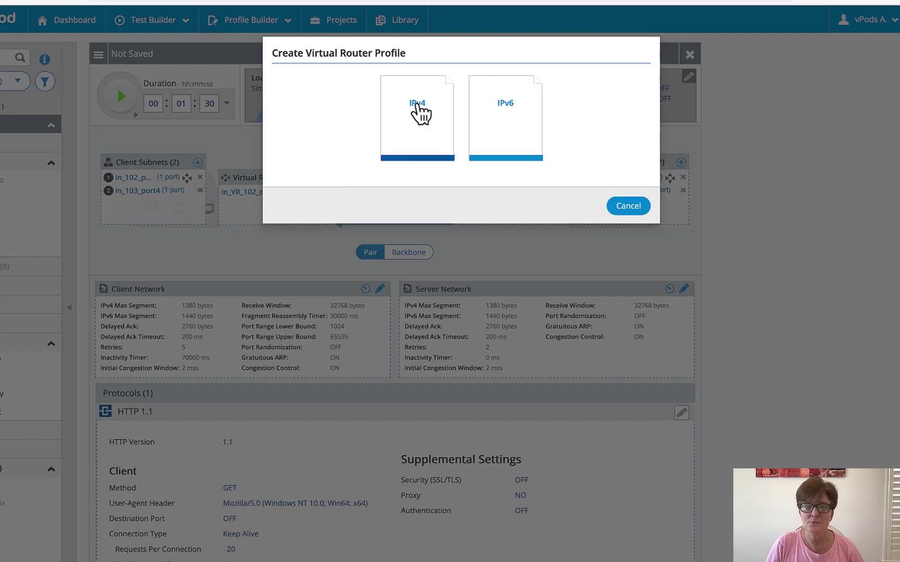
{"action": "left_click", "coordinate": [420, 114]}
{"action": "type", "text": "in_"}
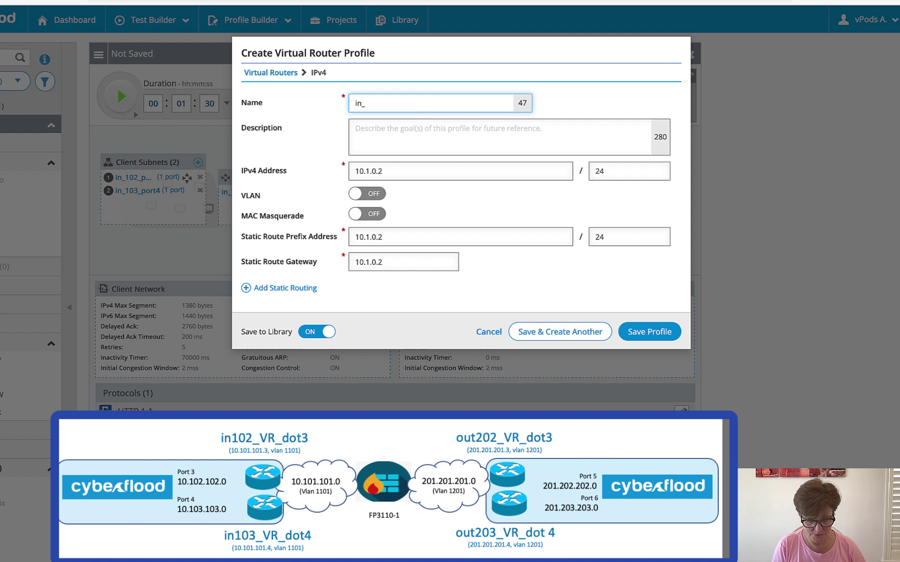
{"action": "type", "text": "VR_103"}
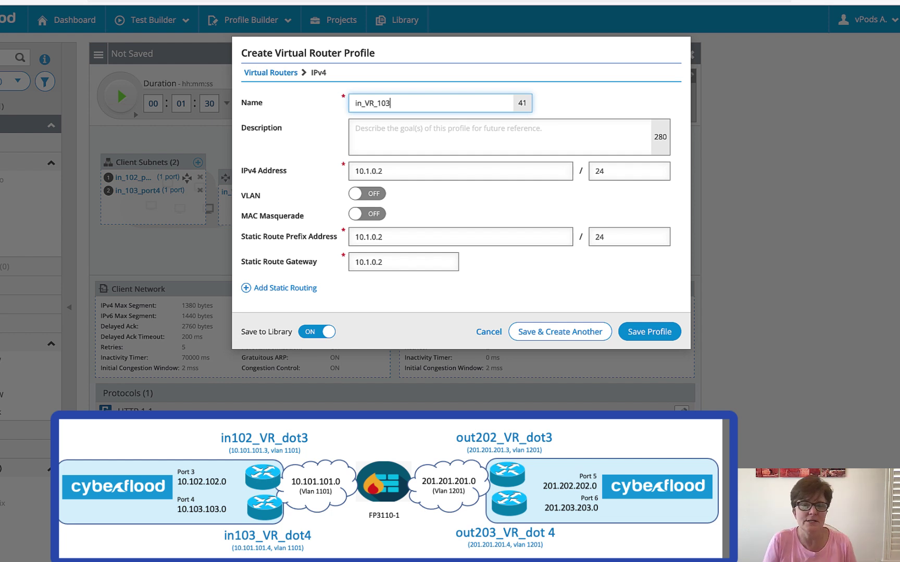
{"action": "left_click_drag", "start_coordinate": [401, 171], "coordinate": [297, 171]}
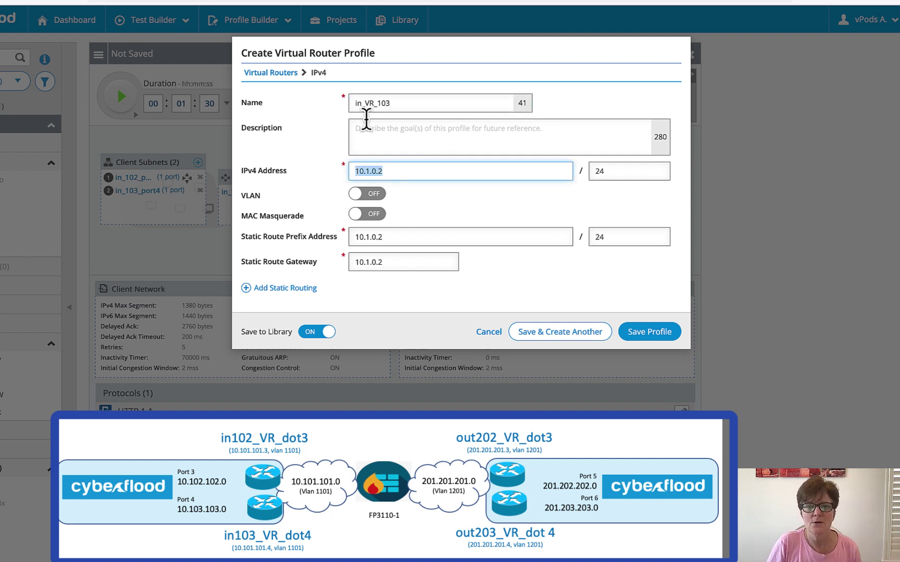
{"action": "left_click", "coordinate": [403, 99]}
{"action": "type", "text": "_dot4"}
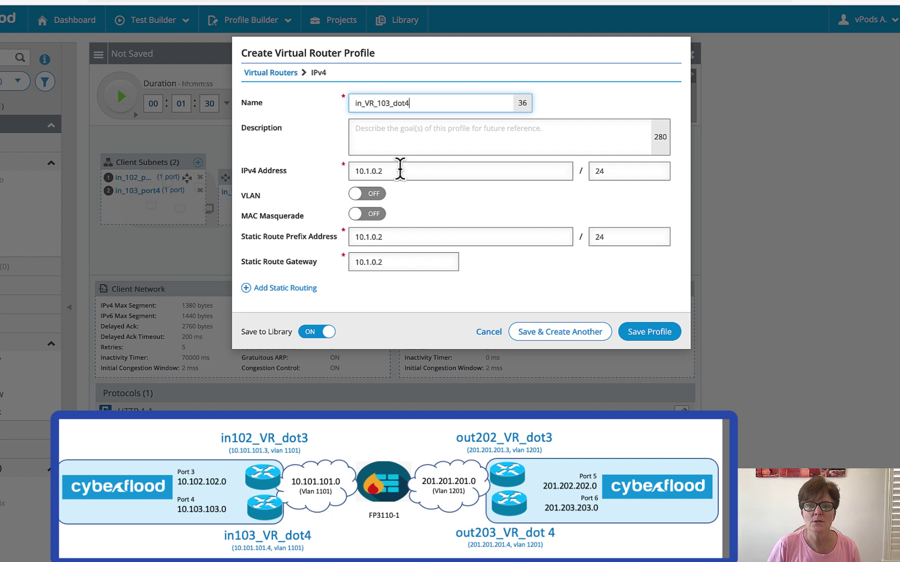
{"action": "left_click_drag", "start_coordinate": [401, 170], "coordinate": [272, 165]}
{"action": "type", "text": "10"}
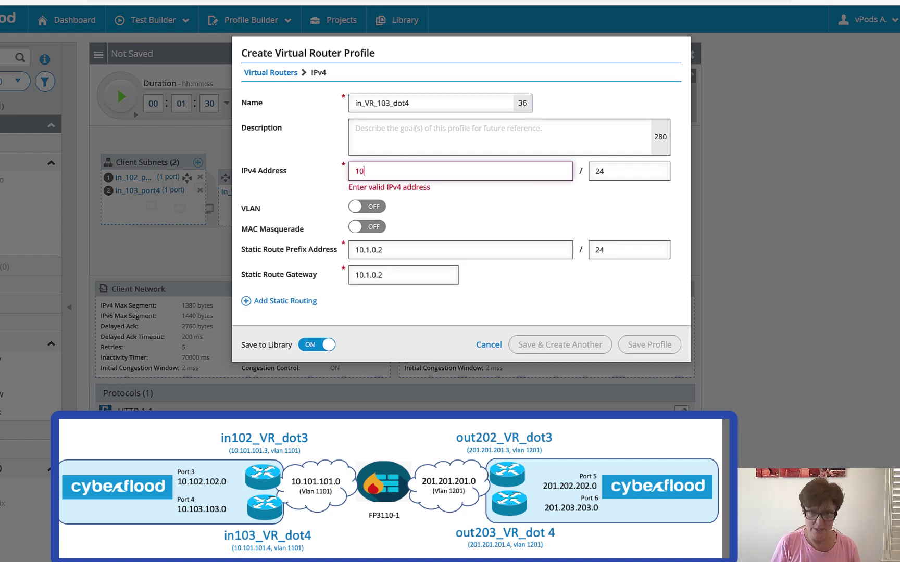
{"action": "type", "text": ".101.101.4"}
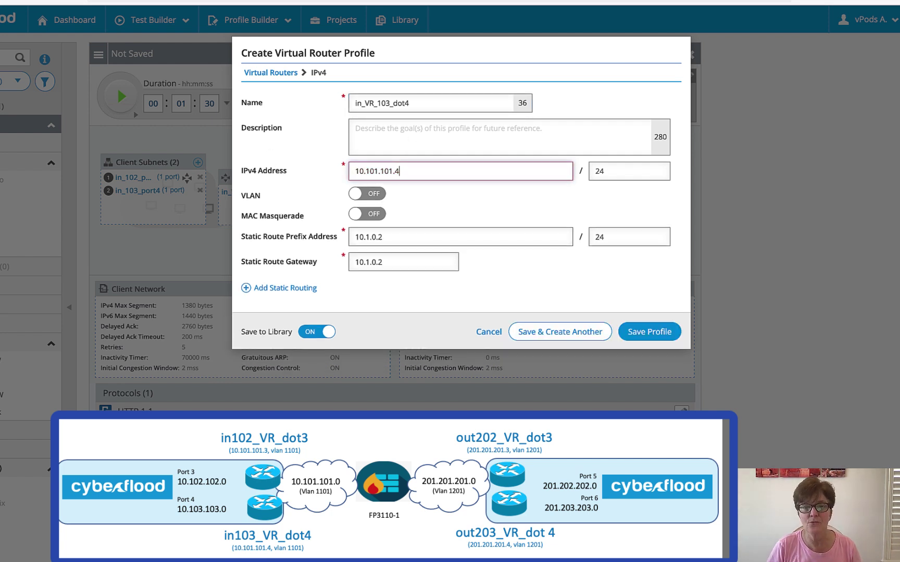
{"action": "key", "text": "Tab"}
Enable VLAN on the in_VR_103_dot4 virtual router profile and set its ID to 1101
{"action": "left_click", "coordinate": [367, 194]}
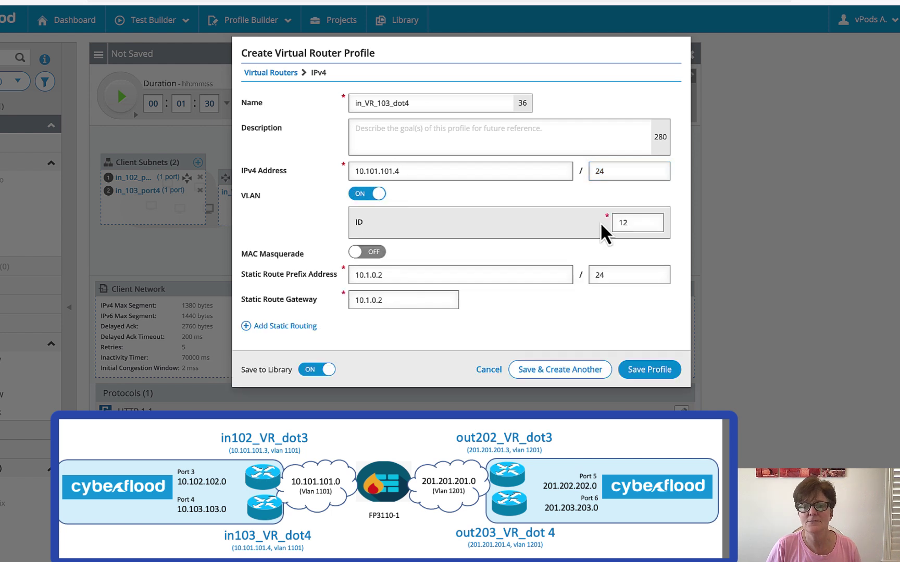
{"action": "left_click_drag", "start_coordinate": [627, 222], "coordinate": [589, 223]}
{"action": "type", "text": "11"}
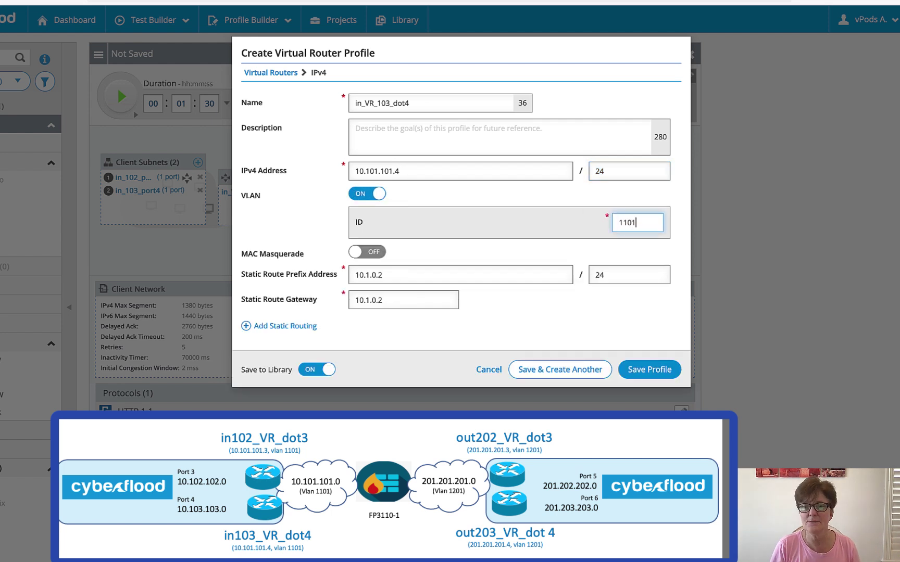
{"action": "type", "text": "01"}
Set the in_VR_103_dot4 static route to prefix 201.203.203.0 with gateway 10.101.101.1 and save the profile
{"action": "left_click_drag", "start_coordinate": [427, 274], "coordinate": [340, 270]}
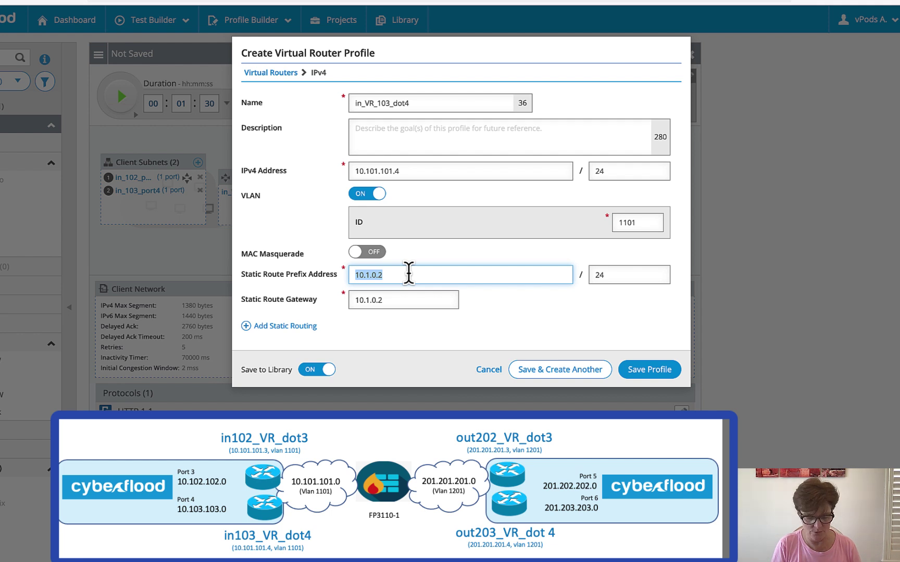
{"action": "type", "text": "201.203."}
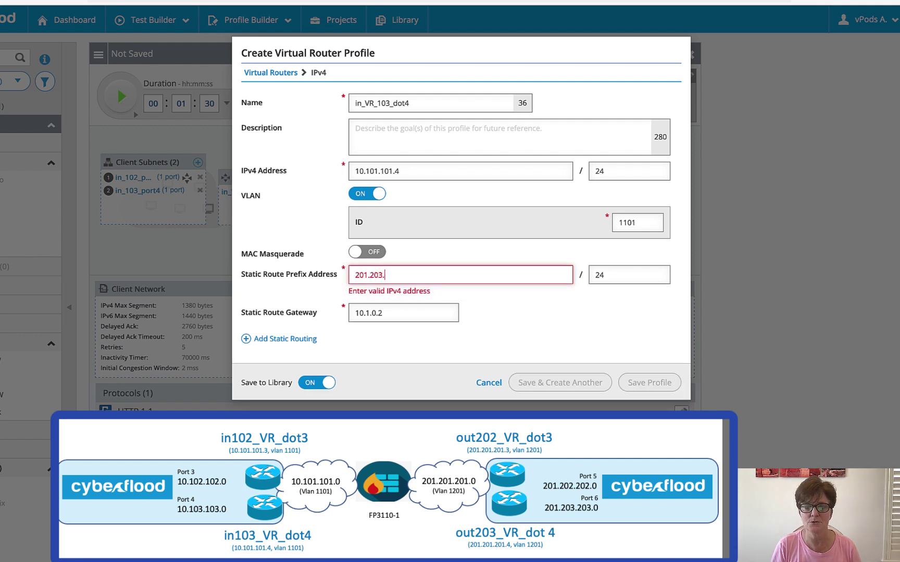
{"action": "type", "text": "203.0"}
{"action": "key", "text": "BackSpace"}
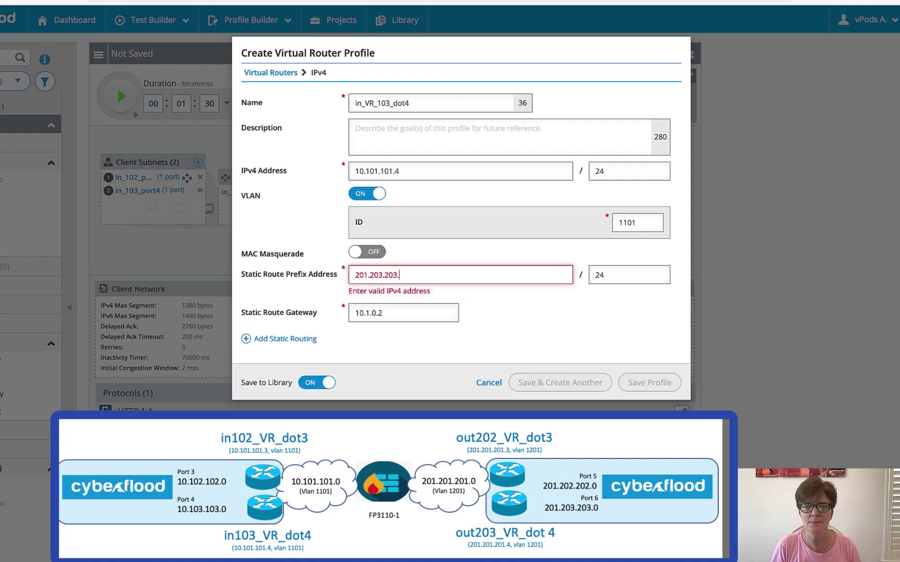
{"action": "type", "text": "0"}
{"action": "key", "text": "BackSpace"}
{"action": "type", "text": "0"}
{"action": "key", "text": "Tab"}
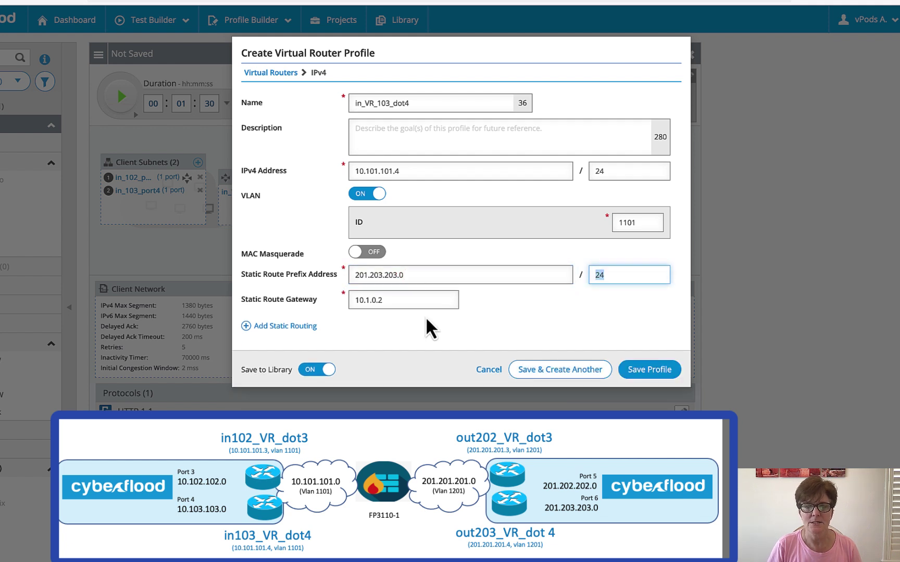
{"action": "key", "text": "Tab"}
{"action": "type", "text": "10"}
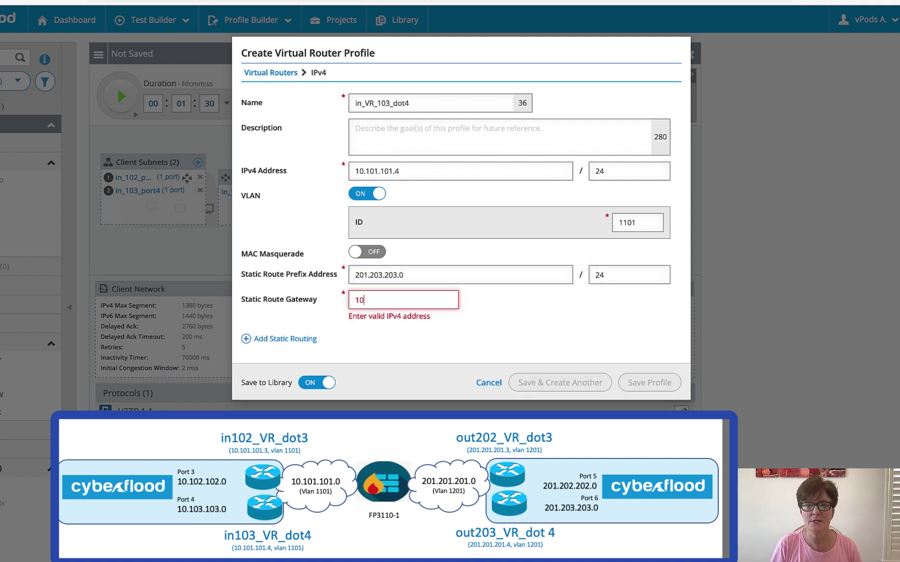
{"action": "type", "text": ".101.101.1"}
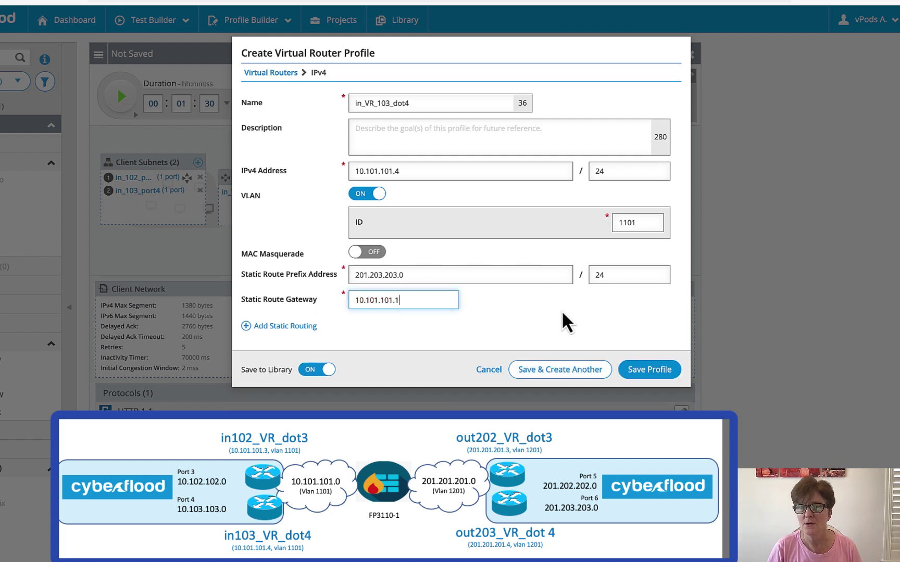
{"action": "left_click", "coordinate": [652, 370]}
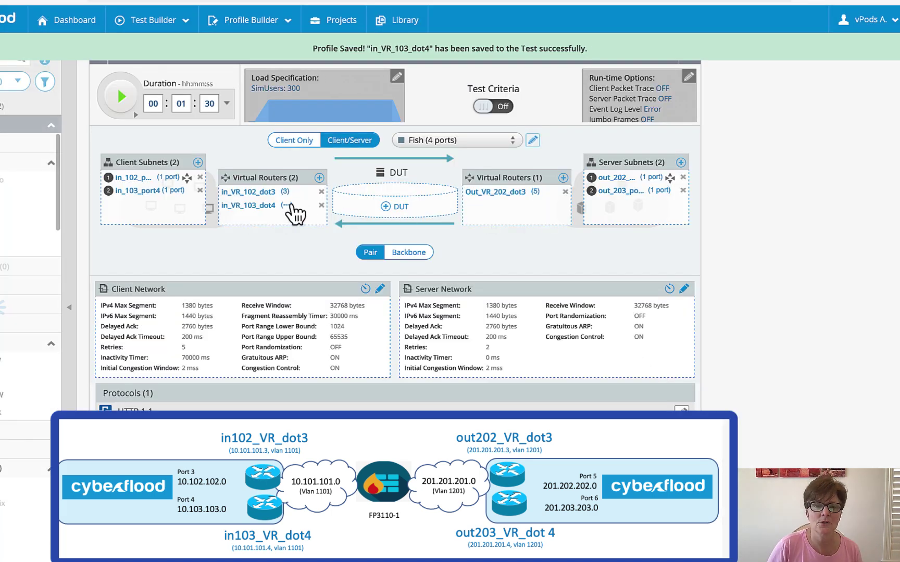
Assign the in_VR_103_dot4 client virtual router to port 4 with the in_103_port4 subnet and update the assignments
{"action": "left_click", "coordinate": [286, 205]}
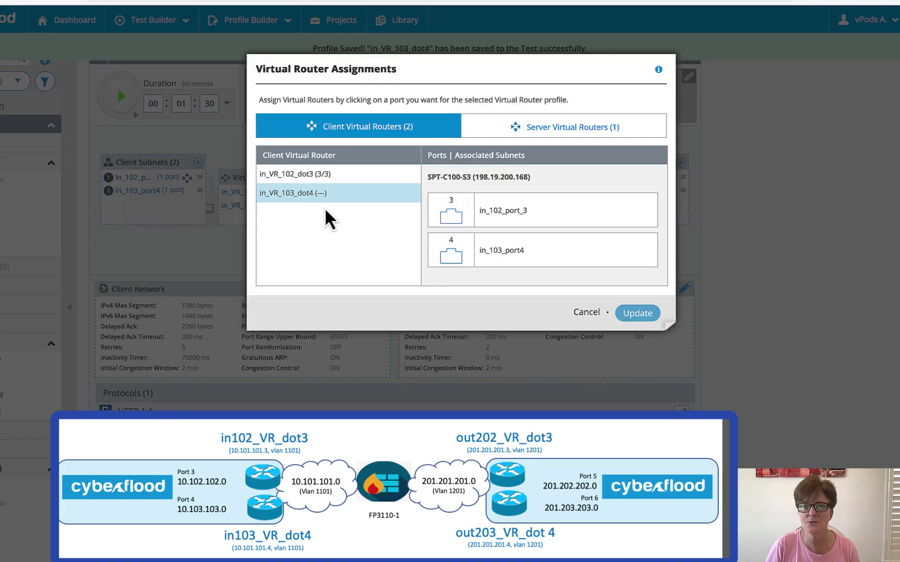
{"action": "mouse_move", "coordinate": [291, 203]}
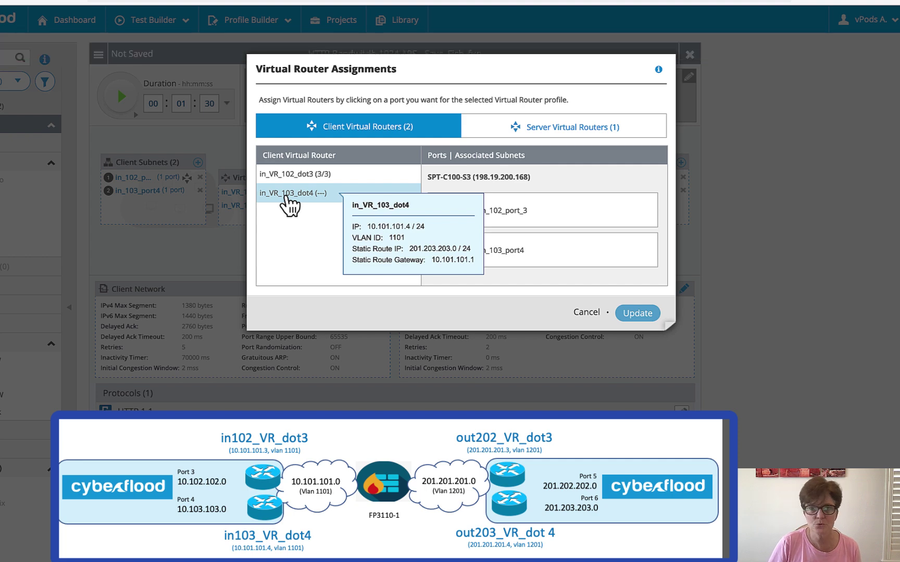
{"action": "left_click", "coordinate": [452, 258]}
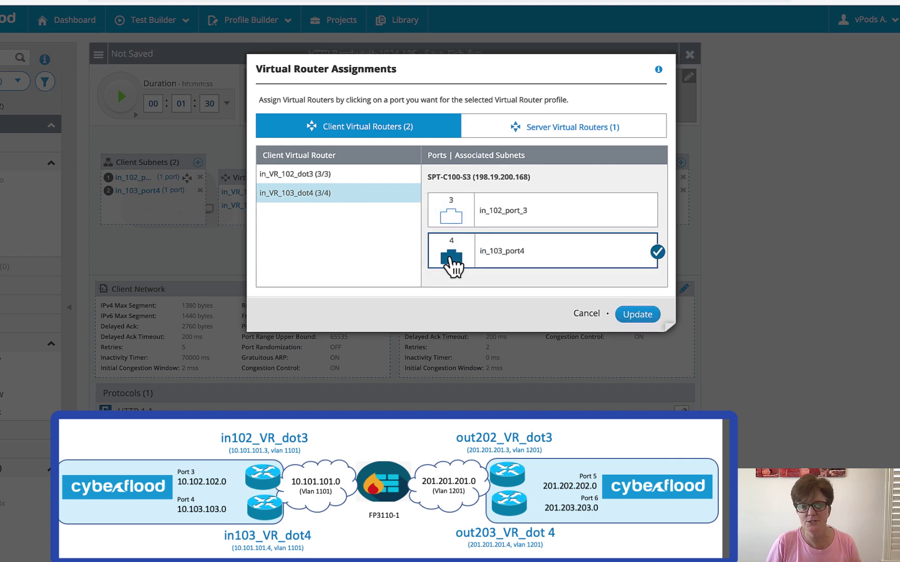
{"action": "left_click", "coordinate": [637, 314]}
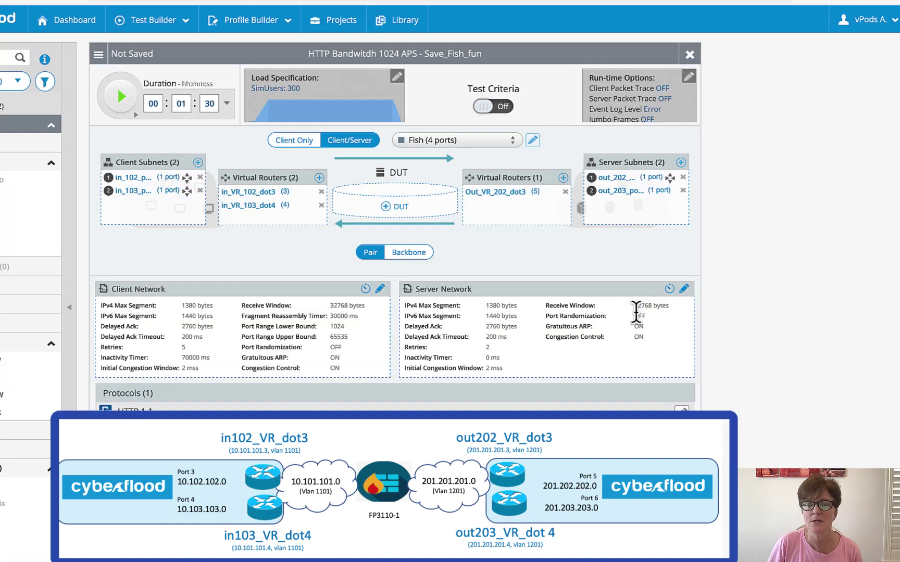
Create a server IPv4 virtual router profile named out_VR_203_dot4 with IPv4 address 201.201.201.4
{"action": "left_click", "coordinate": [563, 180]}
{"action": "left_click", "coordinate": [418, 101]}
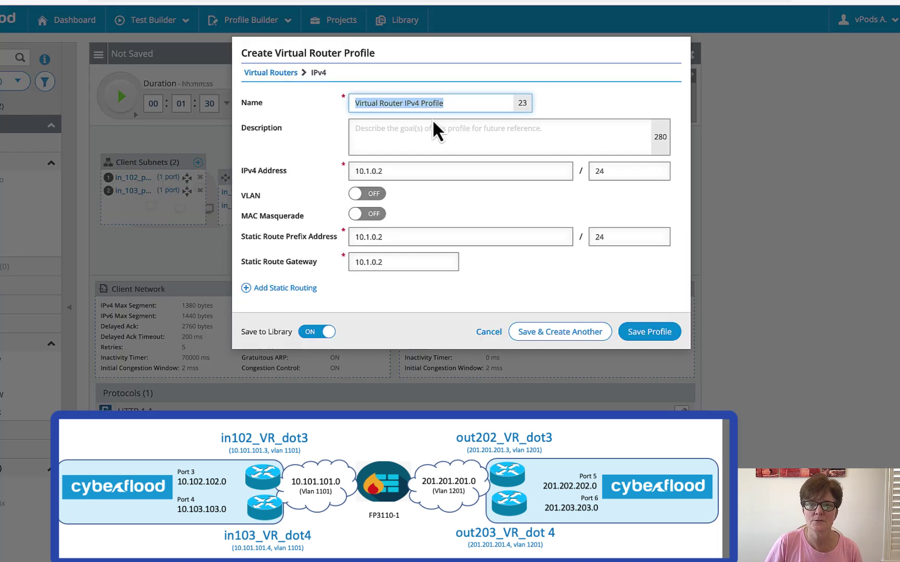
{"action": "type", "text": "out_VR_"}
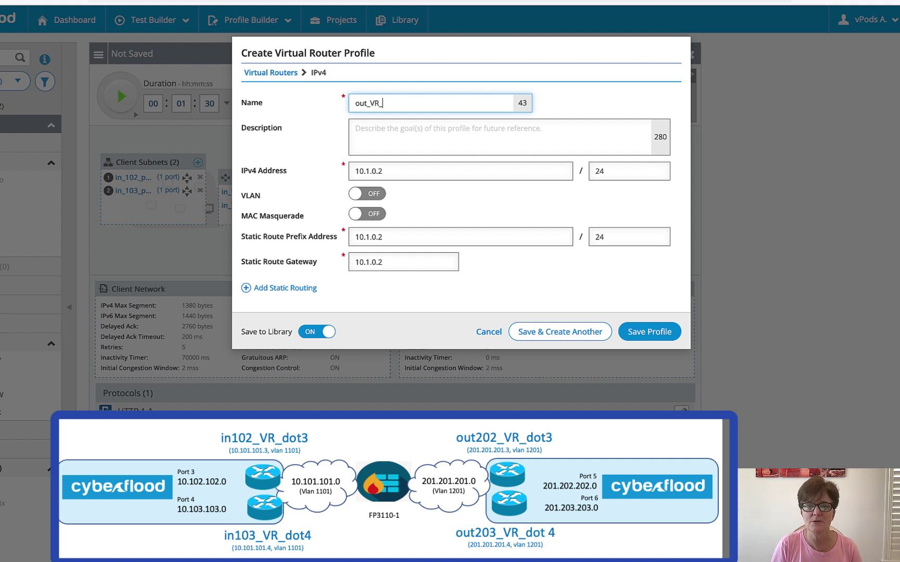
{"action": "type", "text": "203_dot4"}
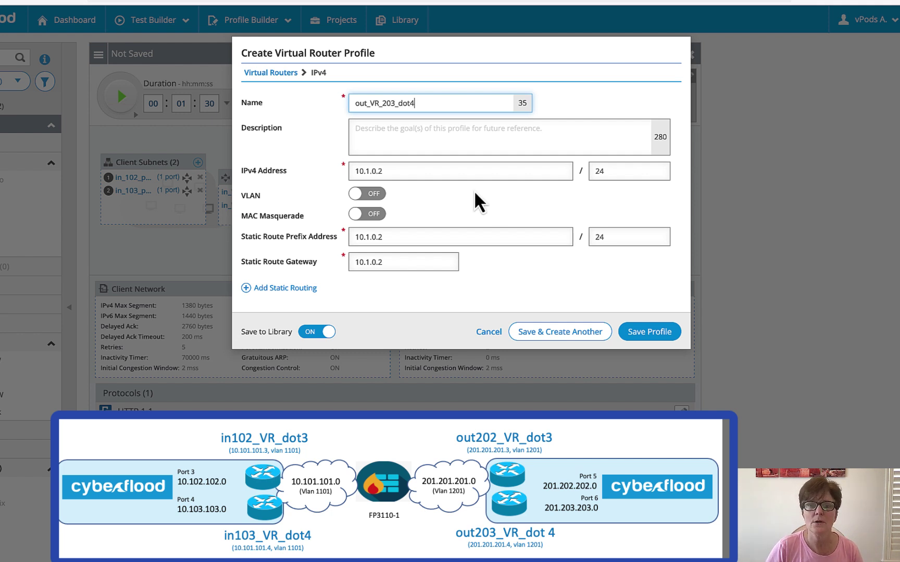
{"action": "left_click_drag", "start_coordinate": [411, 172], "coordinate": [290, 166]}
{"action": "type", "text": "20"}
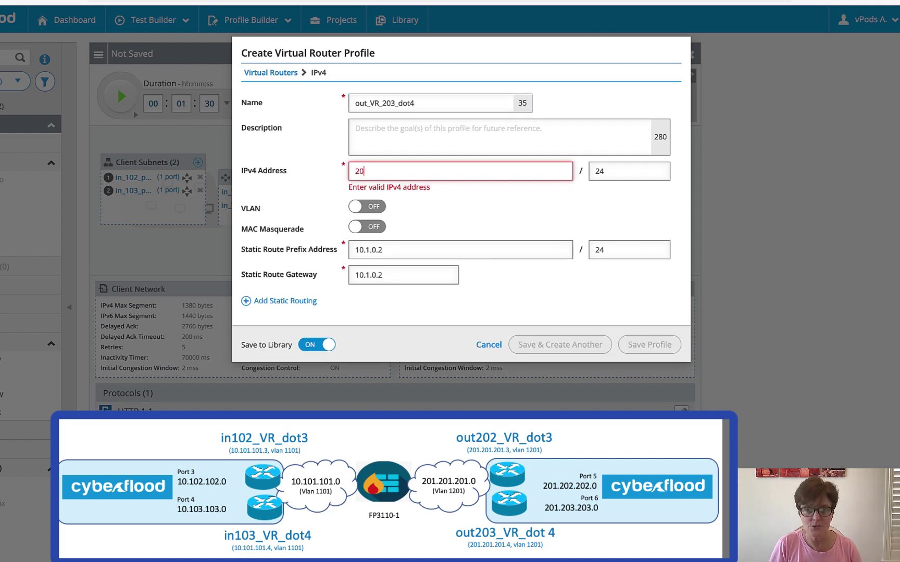
{"action": "type", "text": "1.201.201."}
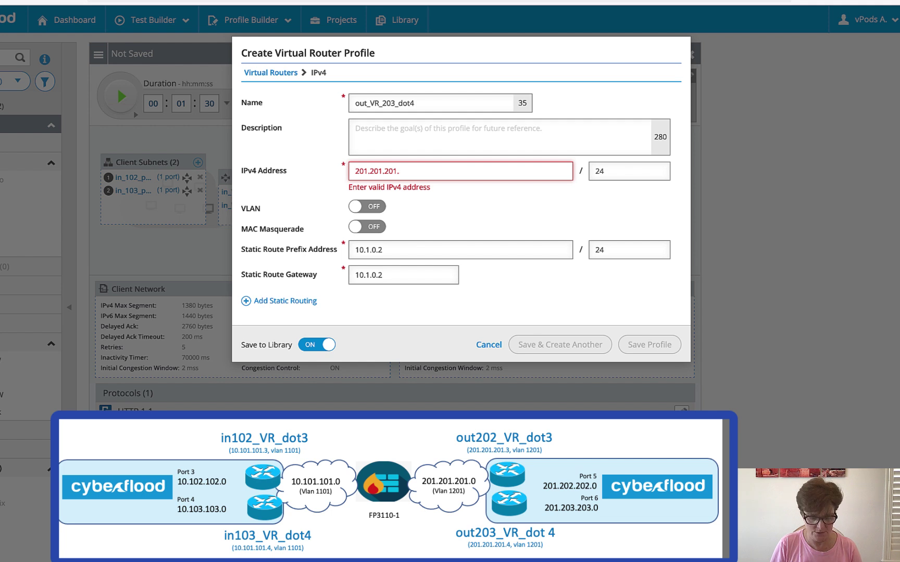
{"action": "type", "text": "4"}
Enable VLAN on the out_VR_203_dot4 virtual router profile and set its ID to 1201
{"action": "left_click", "coordinate": [376, 193]}
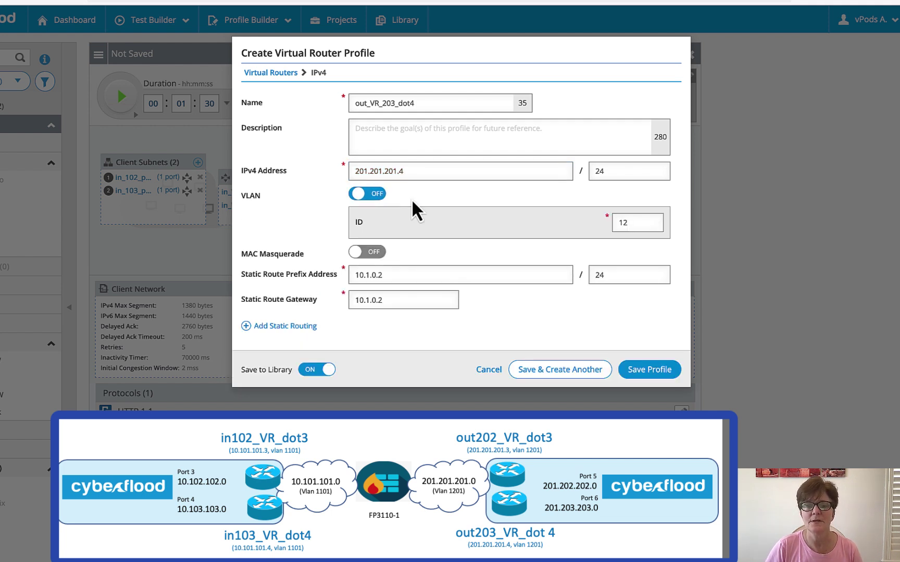
{"action": "left_click", "coordinate": [635, 223]}
{"action": "type", "text": "01"}
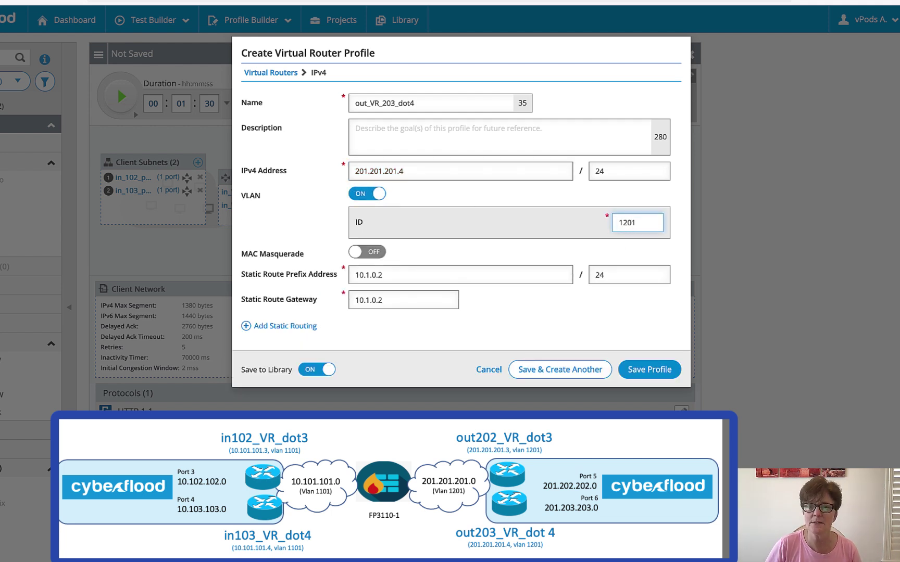
Set the out_VR_203_dot4 static route to prefix 10.103.103.0 with gateway 201.201.201.1 and save the profile
{"action": "left_click_drag", "start_coordinate": [417, 277], "coordinate": [305, 275]}
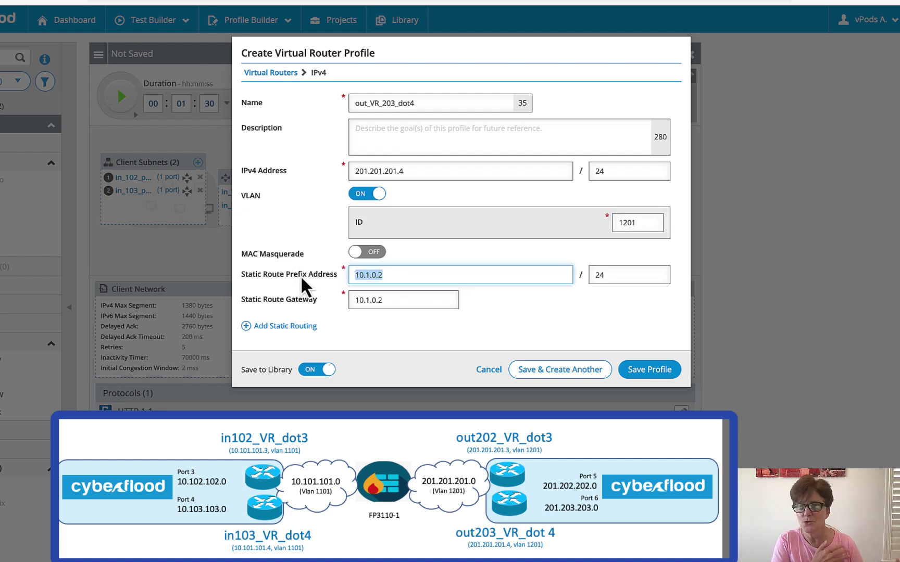
{"action": "type", "text": "10."}
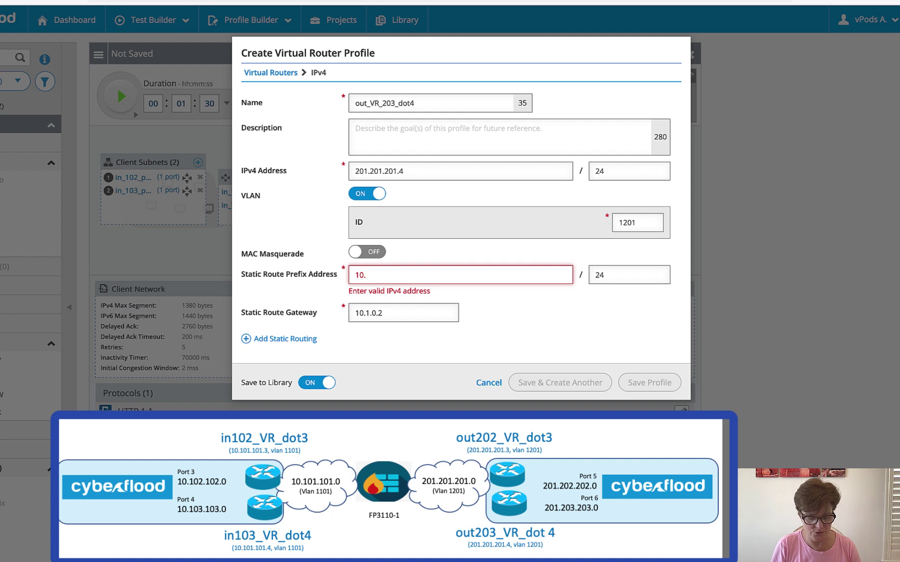
{"action": "type", "text": "103."}
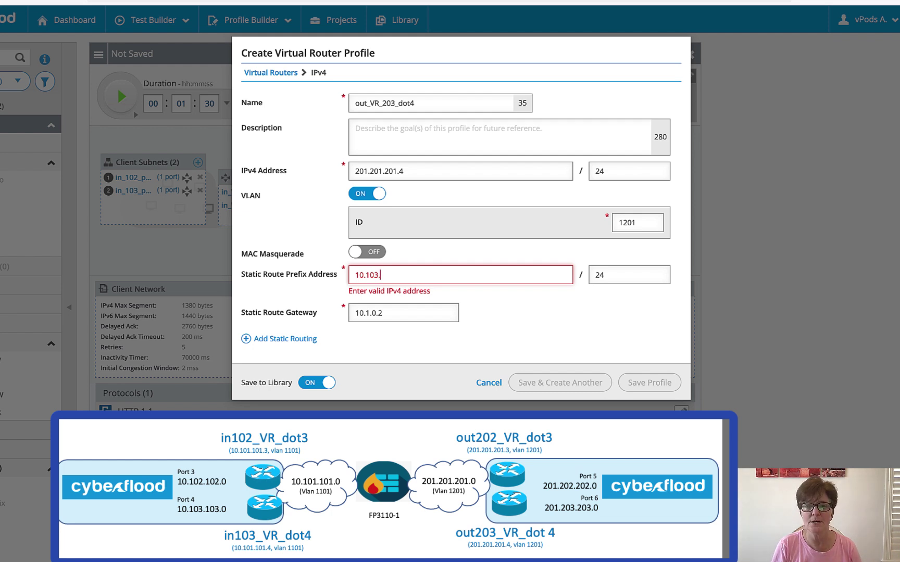
{"action": "type", "text": "103.0"}
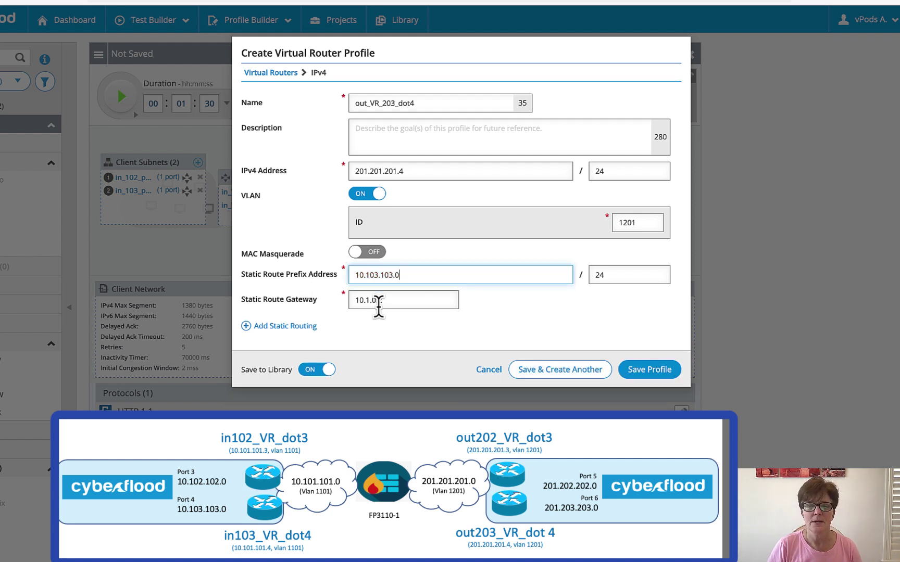
{"action": "left_click_drag", "start_coordinate": [390, 301], "coordinate": [318, 297]}
{"action": "type", "text": "210"}
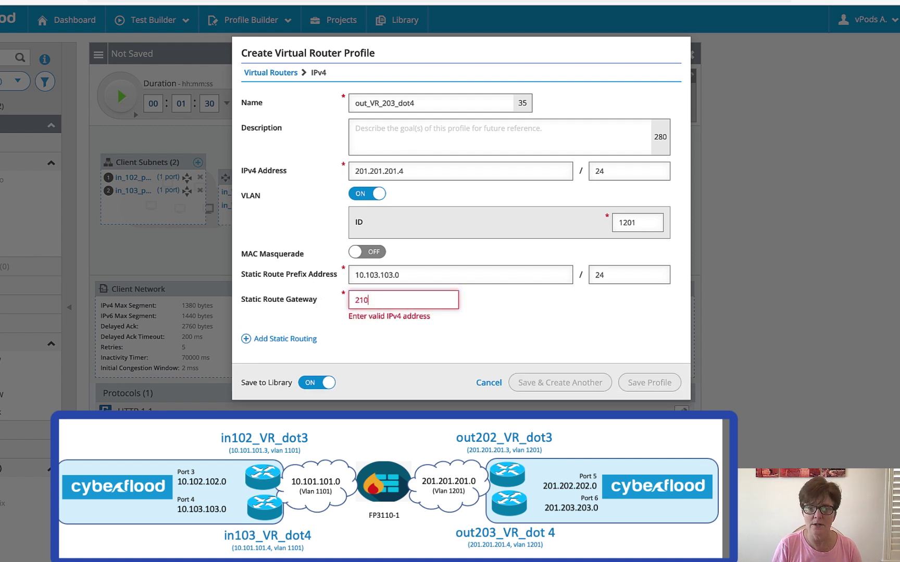
{"action": "key", "text": "BackSpace"}
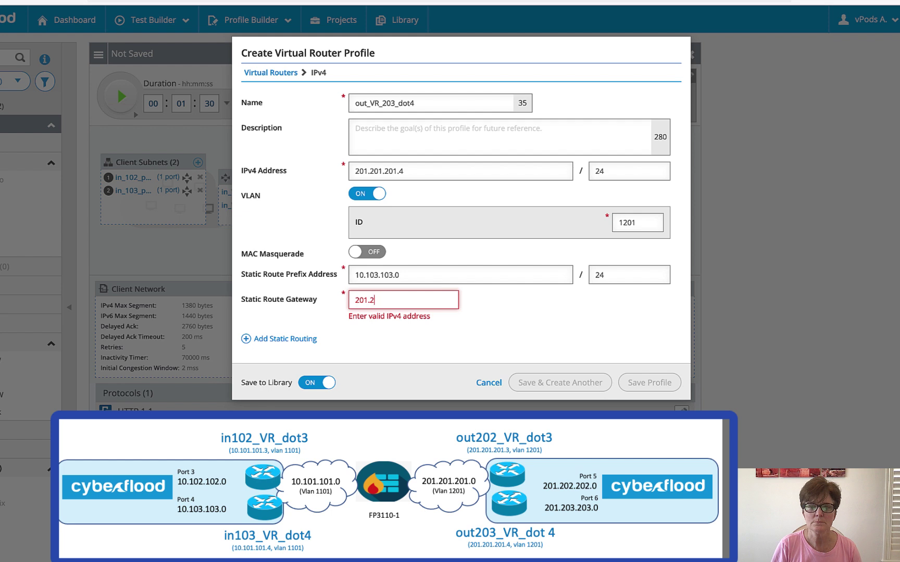
{"action": "type", "text": "01.201.201."}
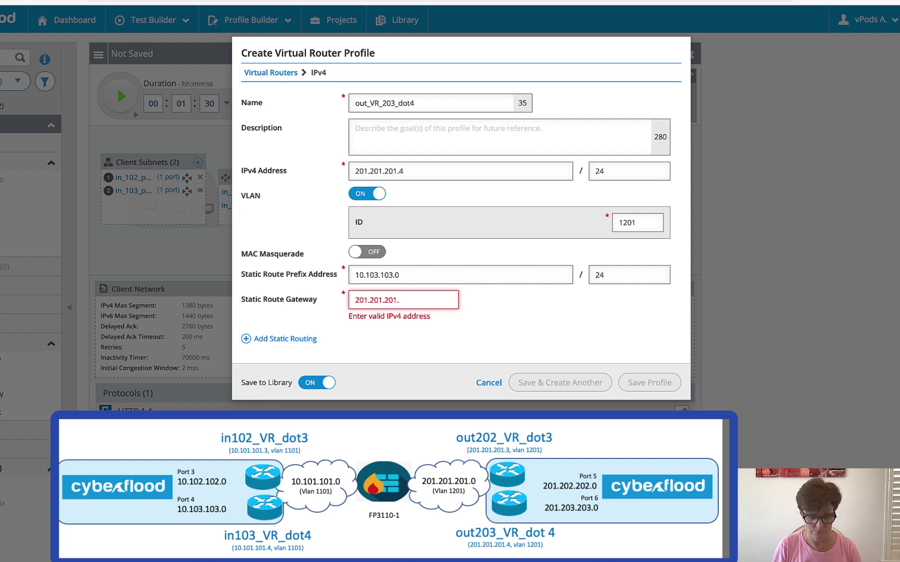
{"action": "type", "text": "1"}
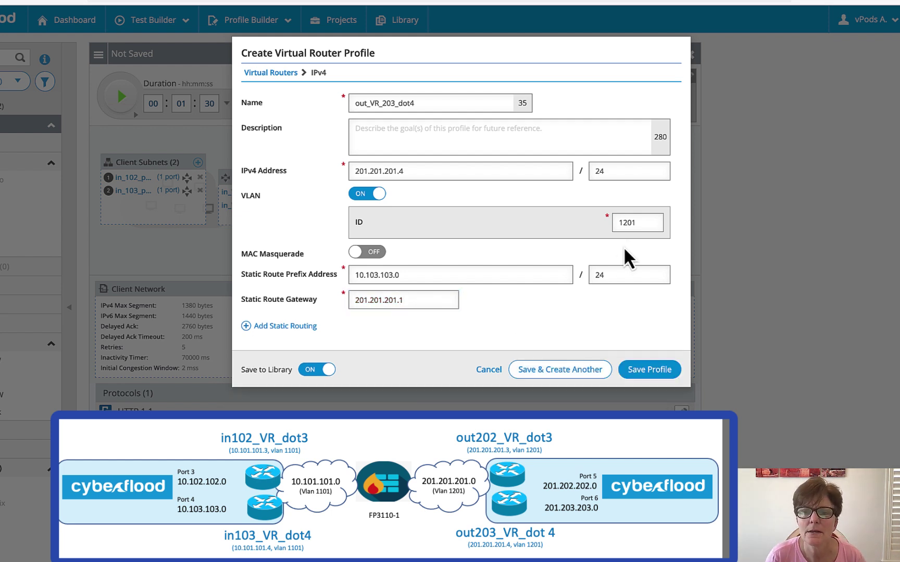
{"action": "left_click", "coordinate": [659, 369]}
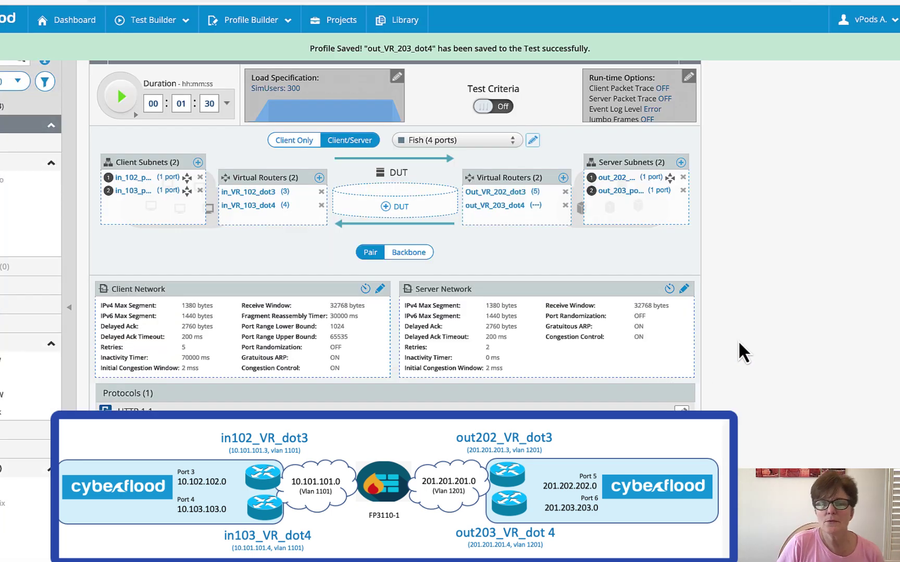
Assign the out_VR_203_dot4 server virtual router to port 6 with the out_203_port_6 subnet and update the assignments
{"action": "left_click", "coordinate": [535, 206]}
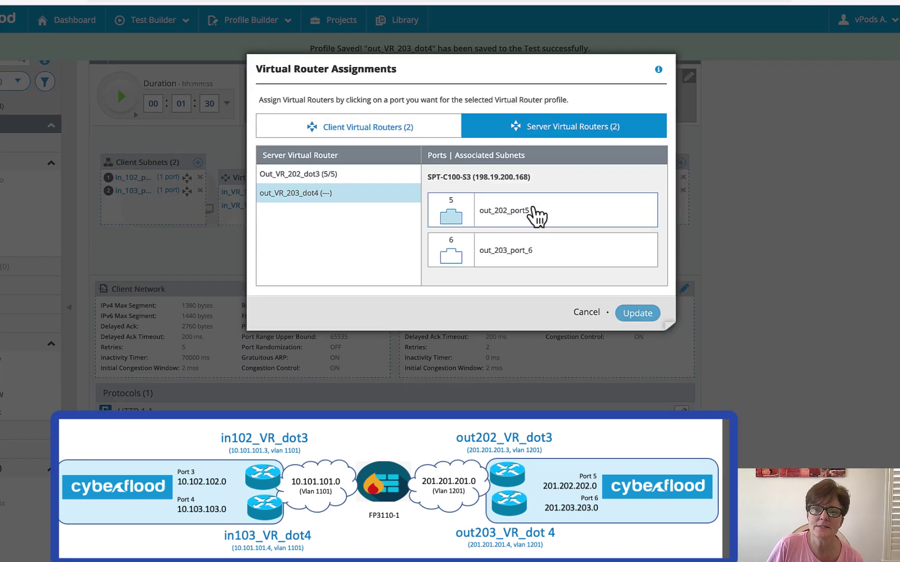
{"action": "mouse_move", "coordinate": [288, 203]}
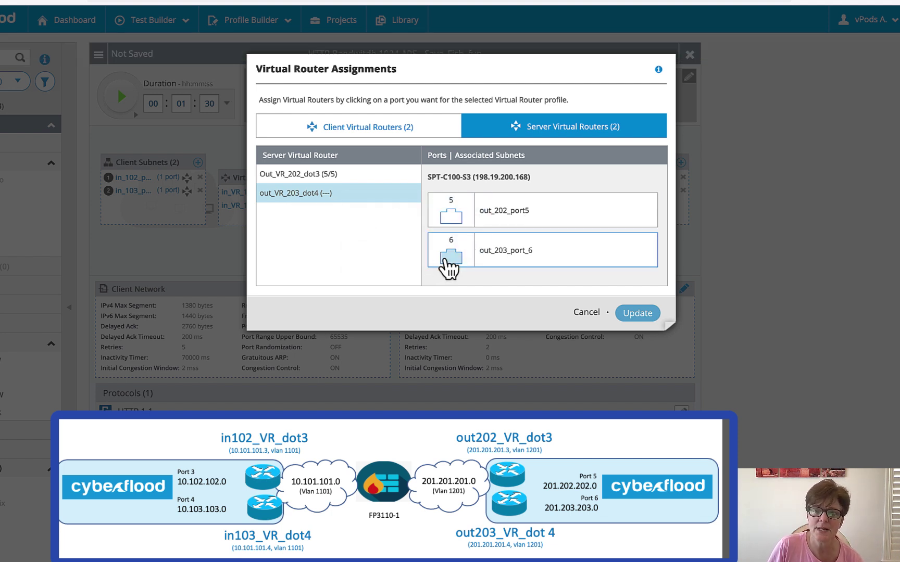
{"action": "left_click", "coordinate": [449, 256]}
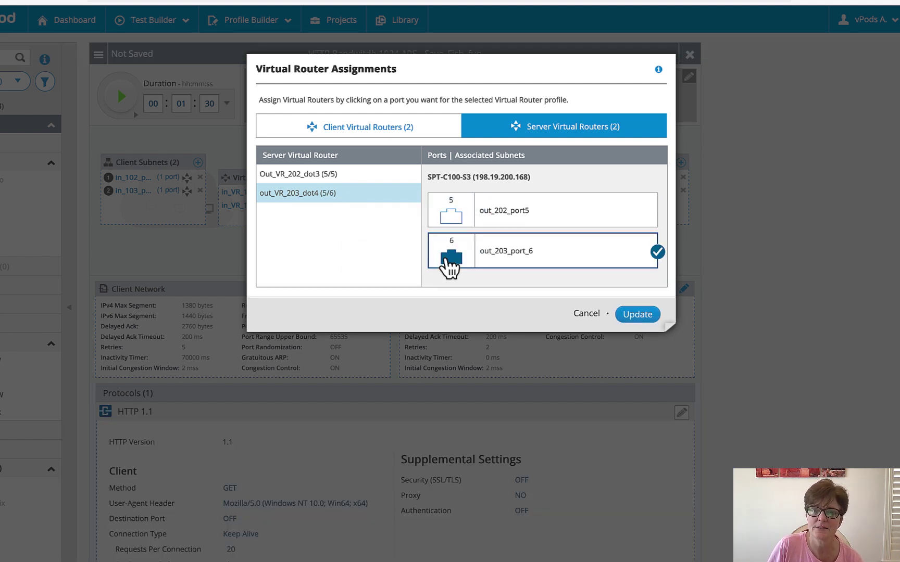
{"action": "left_click", "coordinate": [638, 313]}
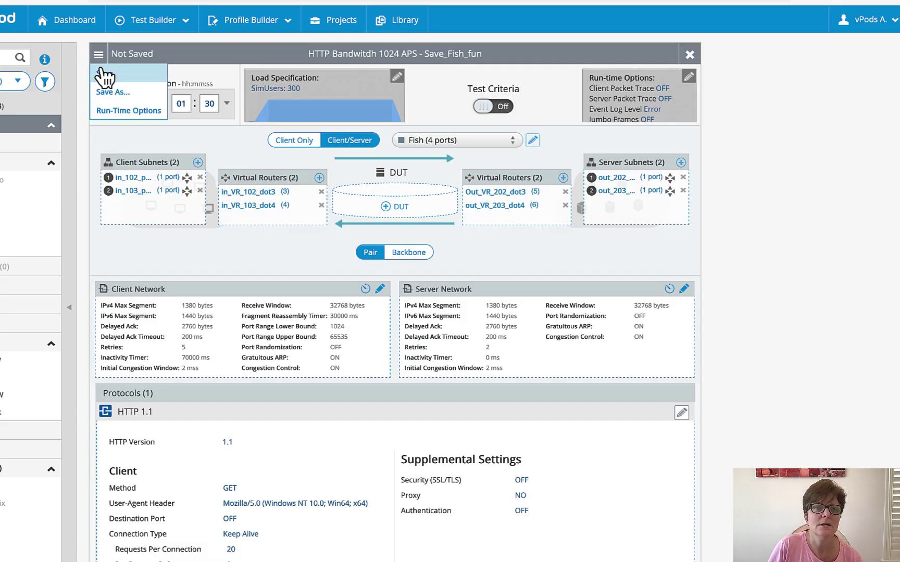
Save the HTTP bandwidth test under its current name and start running it
{"action": "left_click", "coordinate": [101, 73]}
{"action": "left_click", "coordinate": [593, 220]}
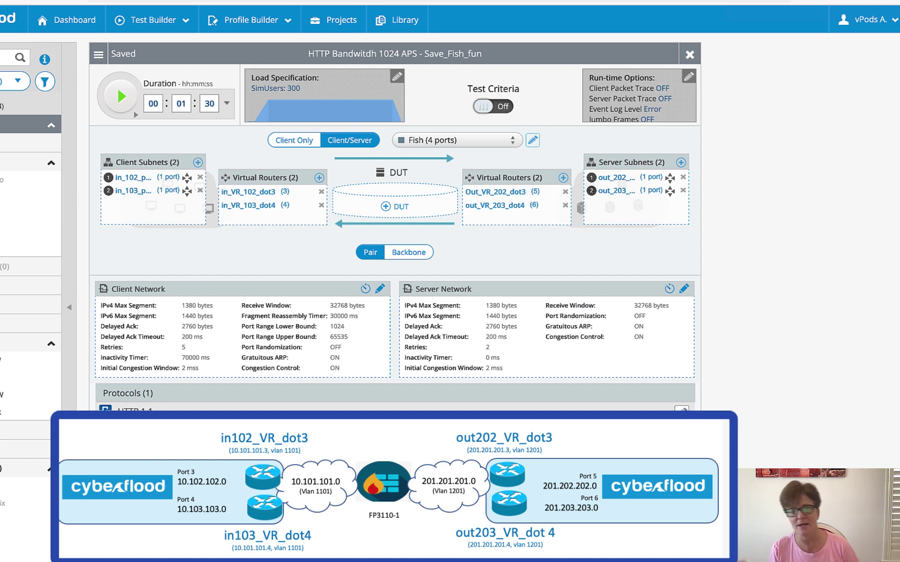
{"action": "left_click", "coordinate": [122, 96]}
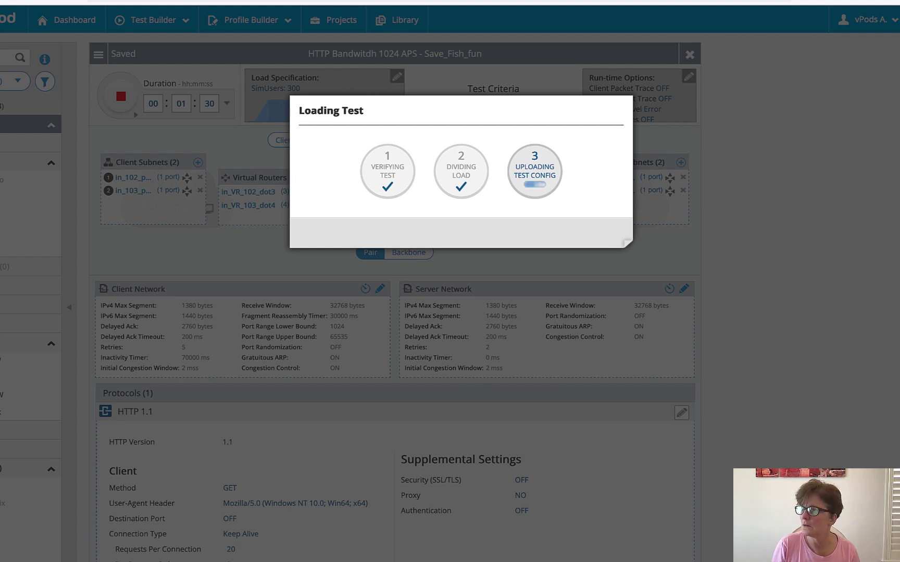
Switch to the 3110-1 firewall terminal and ping the client virtual routers at 10.101.101.3 and 10.101.101.4
{"action": "left_click_drag", "start_coordinate": [896, 208], "coordinate": [271, 80]}
{"action": "type", "text": "ping 10.101"}
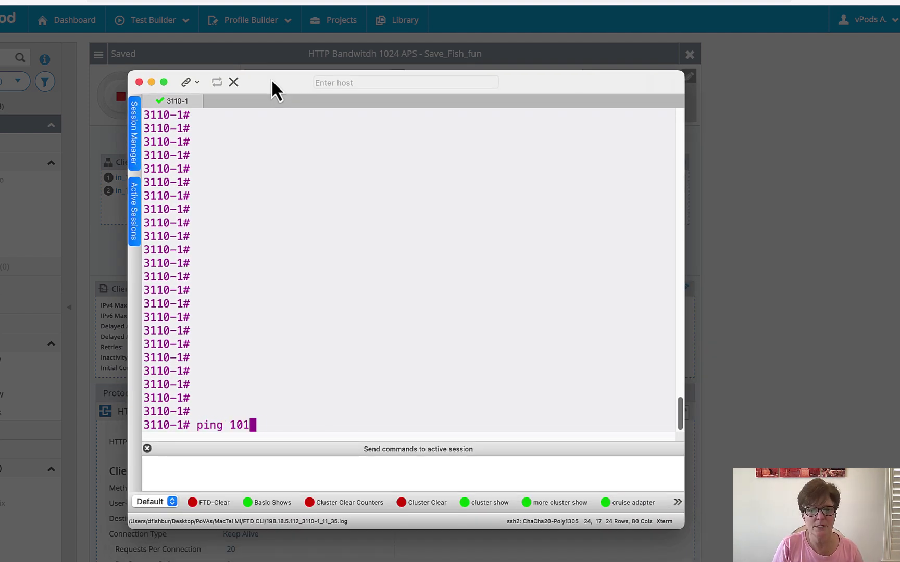
{"action": "type", "text": ".101.3"}
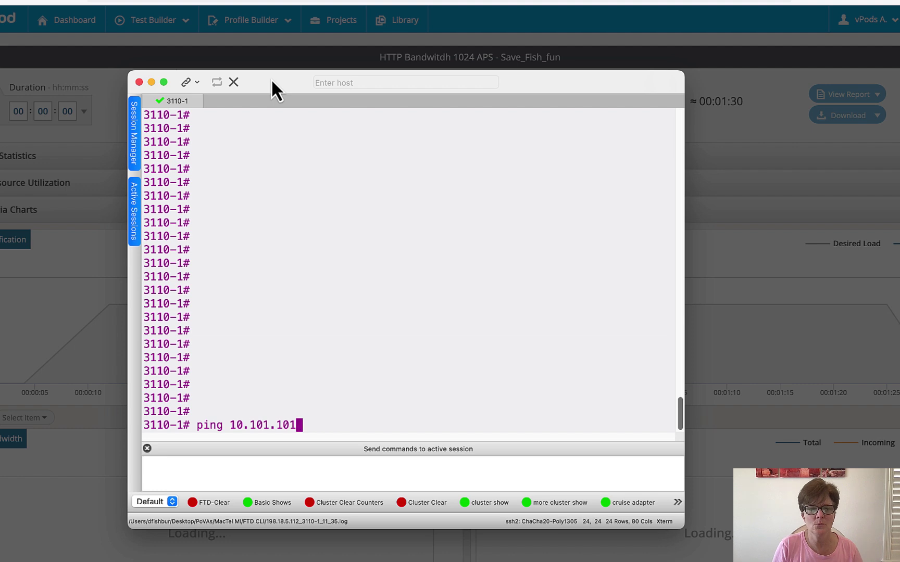
{"action": "key", "text": "Return"}
{"action": "key", "text": "Up"}
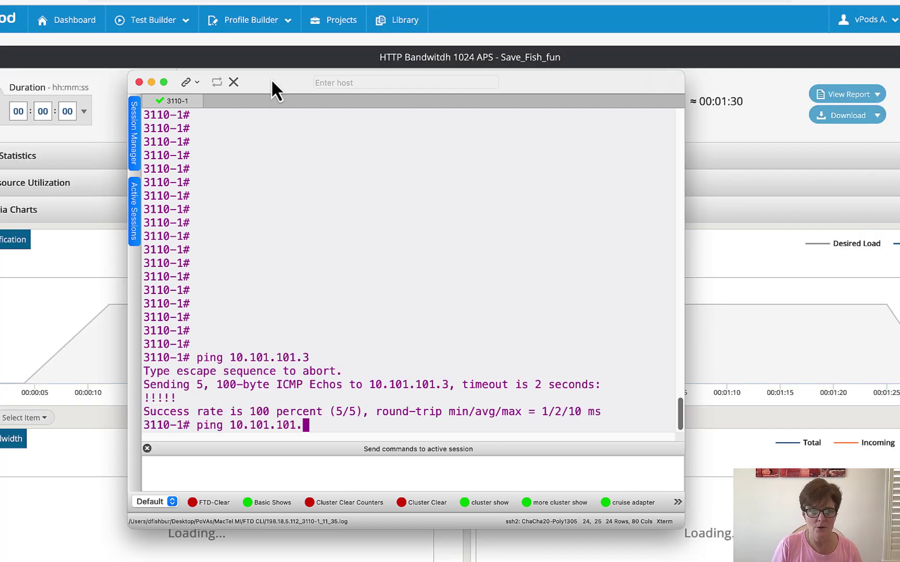
{"action": "key", "text": "BackSpace"}
{"action": "type", "text": "4"}
{"action": "key", "text": "Return"}
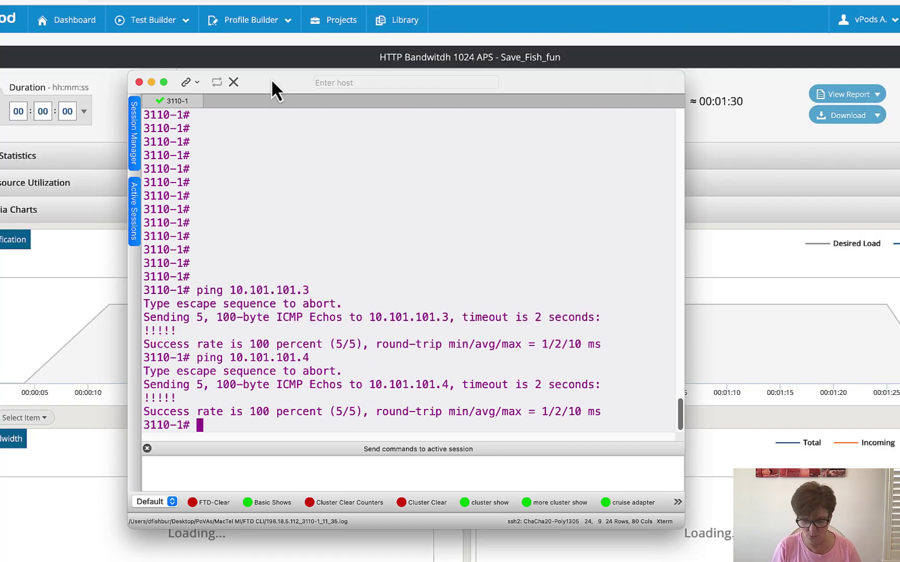
Ping the server virtual routers at 201.201.201.3 and 201.201.201.4 from the firewall
{"action": "type", "text": "ping 201"}
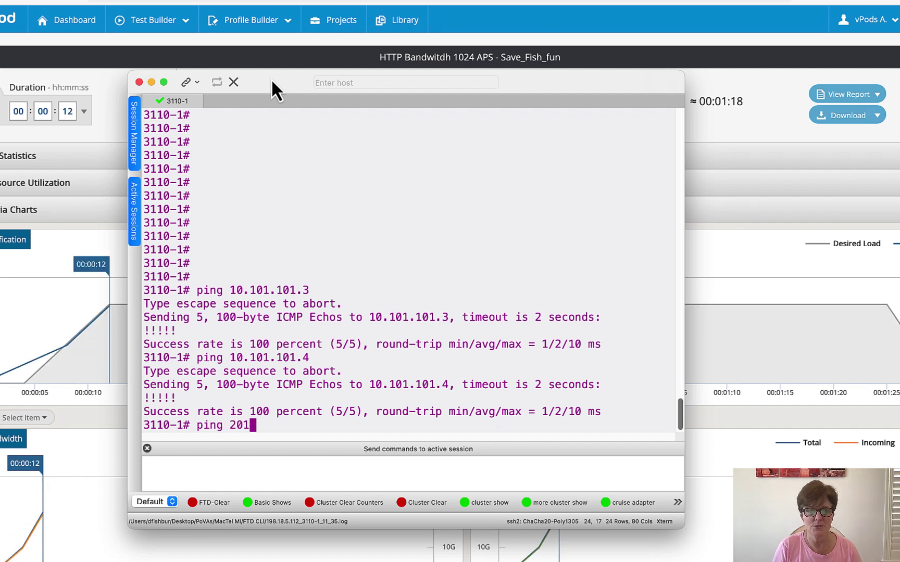
{"action": "type", "text": ".201.201.3"}
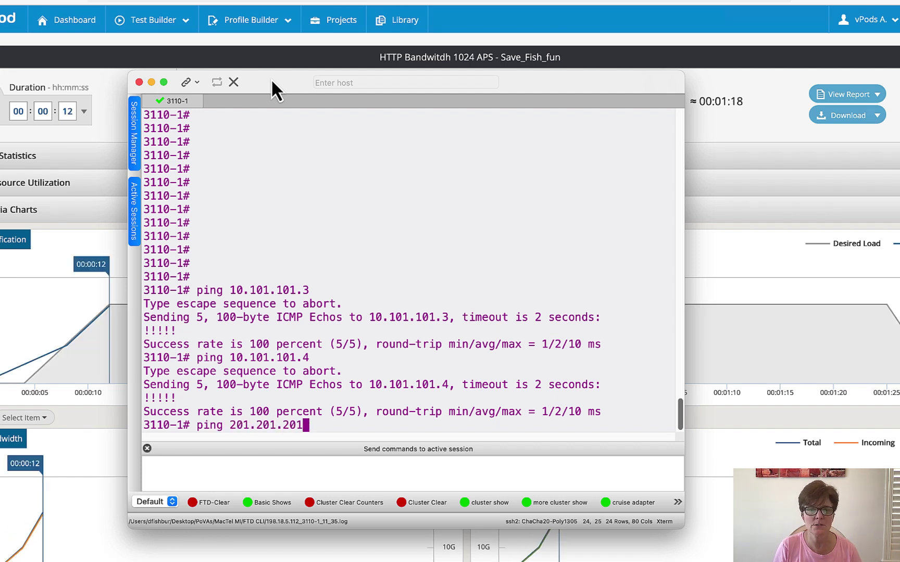
{"action": "key", "text": "Return"}
{"action": "key", "text": "Up"}
{"action": "key", "text": "BackSpace"}
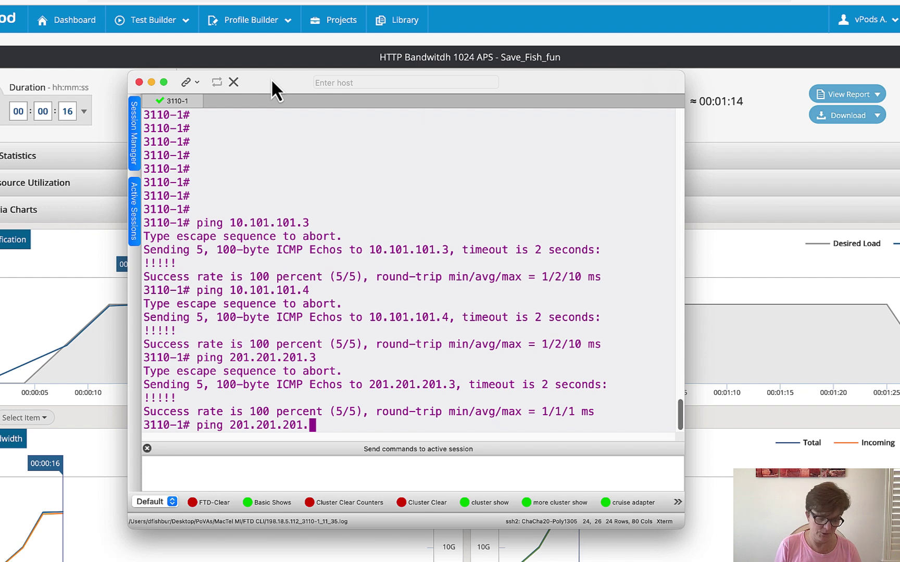
{"action": "type", "text": "4"}
{"action": "key", "text": "Return"}
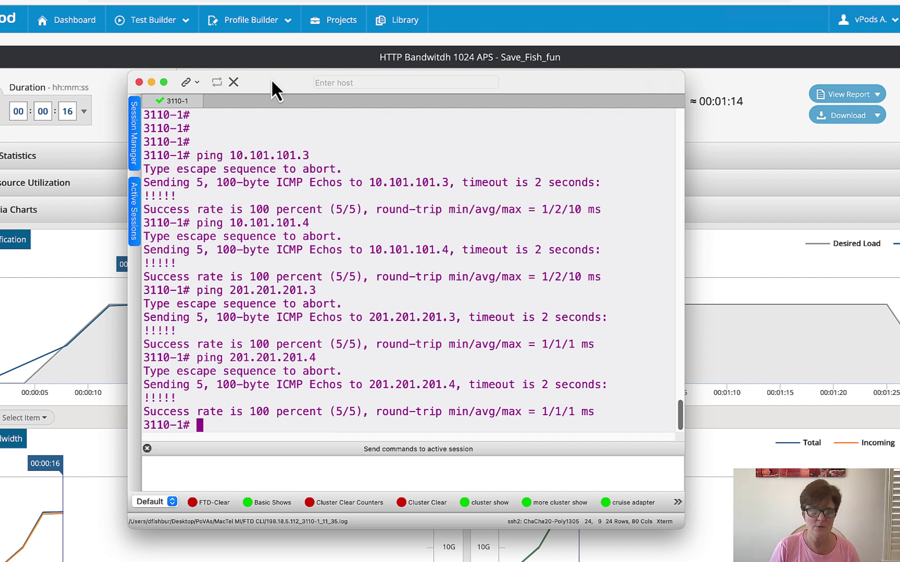
Check the number of connections in use on the firewall with show conn count
{"action": "type", "text": "show con"}
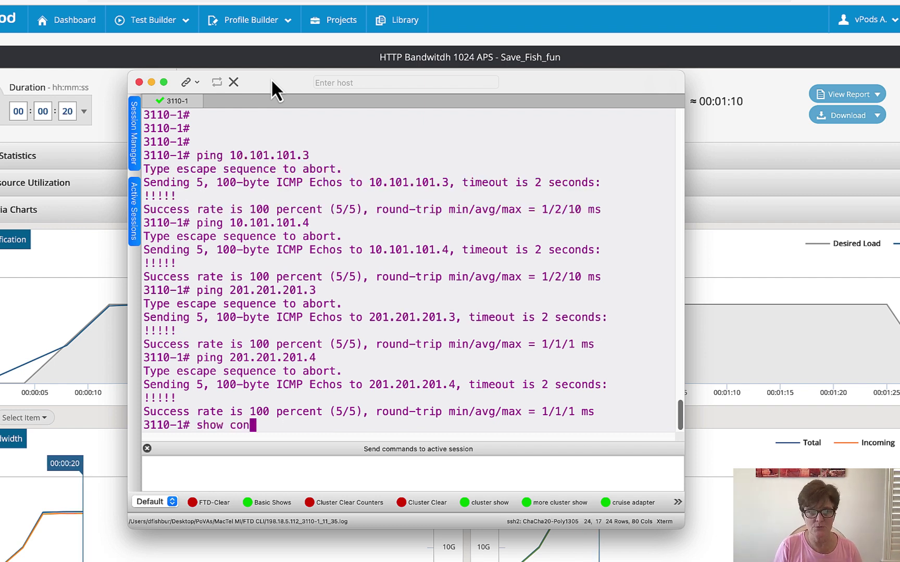
{"action": "key", "text": "Tab"}
{"action": "type", "text": "n"}
{"action": "key", "text": "Tab"}
{"action": "type", "text": "cou"}
{"action": "key", "text": "Tab"}
{"action": "type", "text": "t"}
{"action": "key", "text": "Return"}
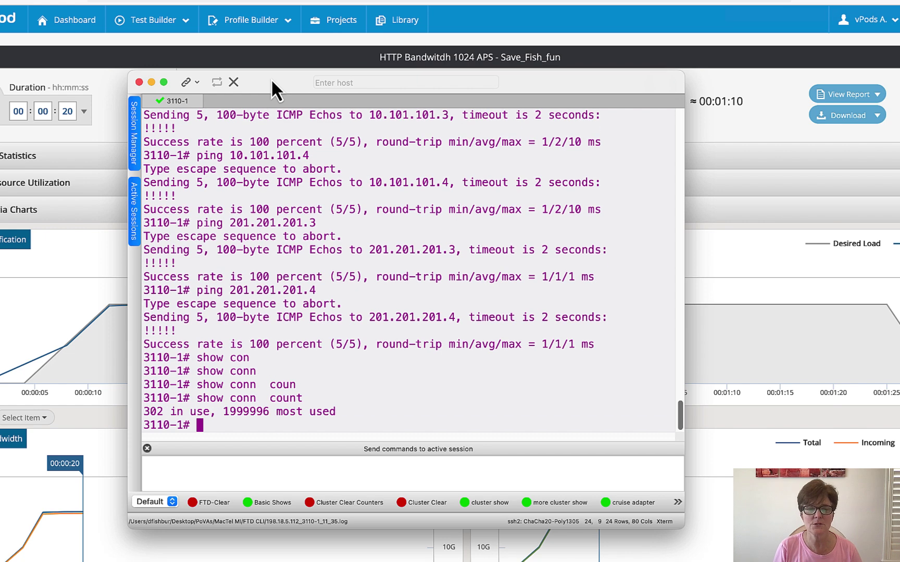
{"action": "double_click", "coordinate": [151, 412]}
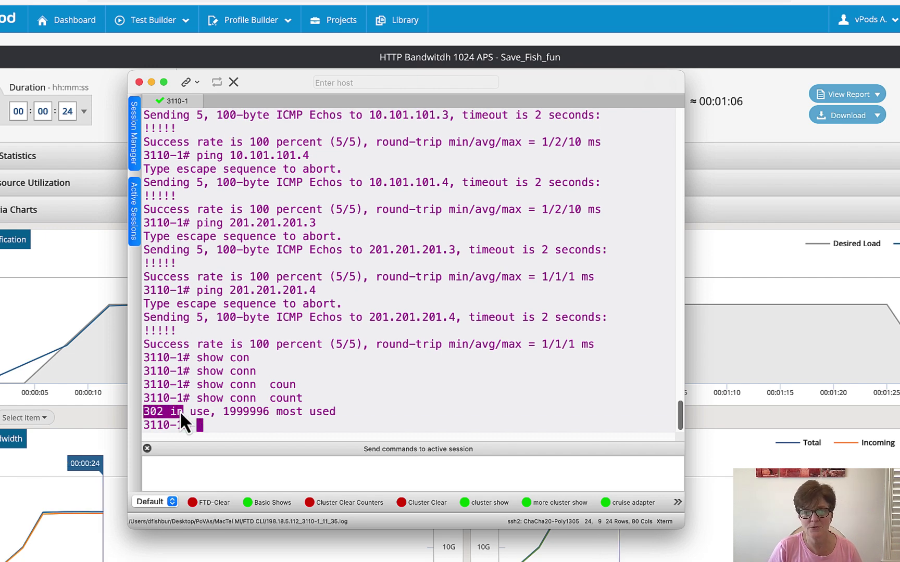
List the firewall's individual active connections with show conn
{"action": "left_click", "coordinate": [226, 359]}
{"action": "type", "text": "show con"}
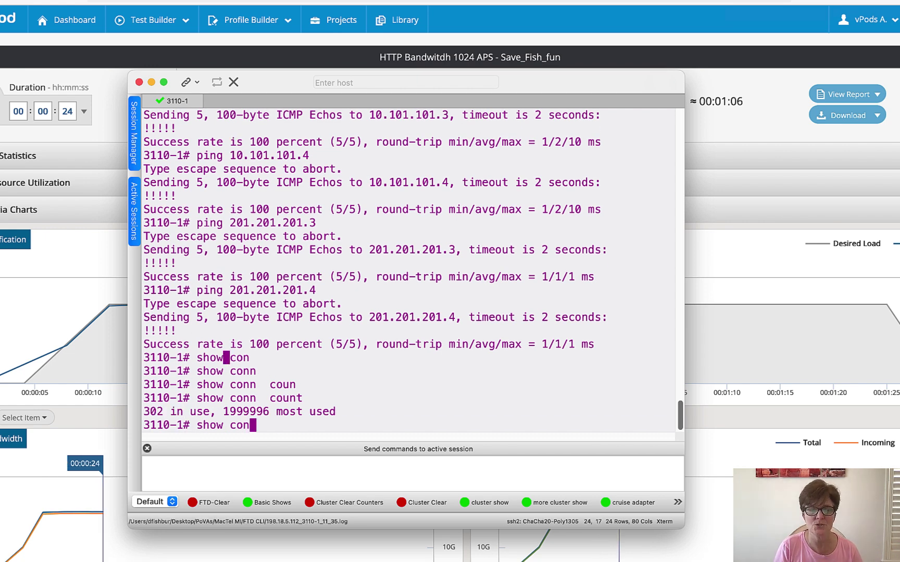
{"action": "key", "text": "Tab"}
{"action": "type", "text": "n"}
{"action": "key", "text": "Tab"}
{"action": "key", "text": "Return"}
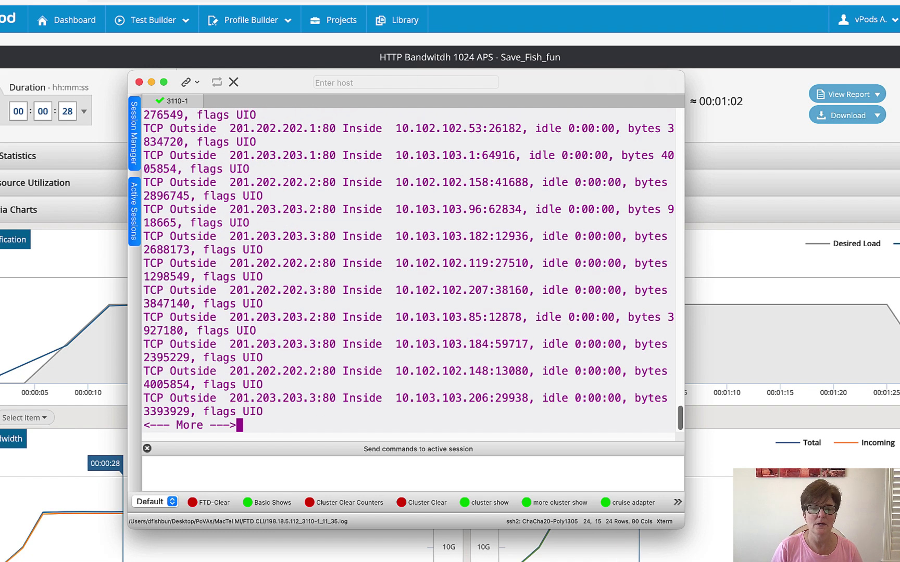
Widen the terminal window, page through the connection list to check both client and server subnets, and quit the listing
{"action": "left_click_drag", "start_coordinate": [684, 295], "coordinate": [898, 297]}
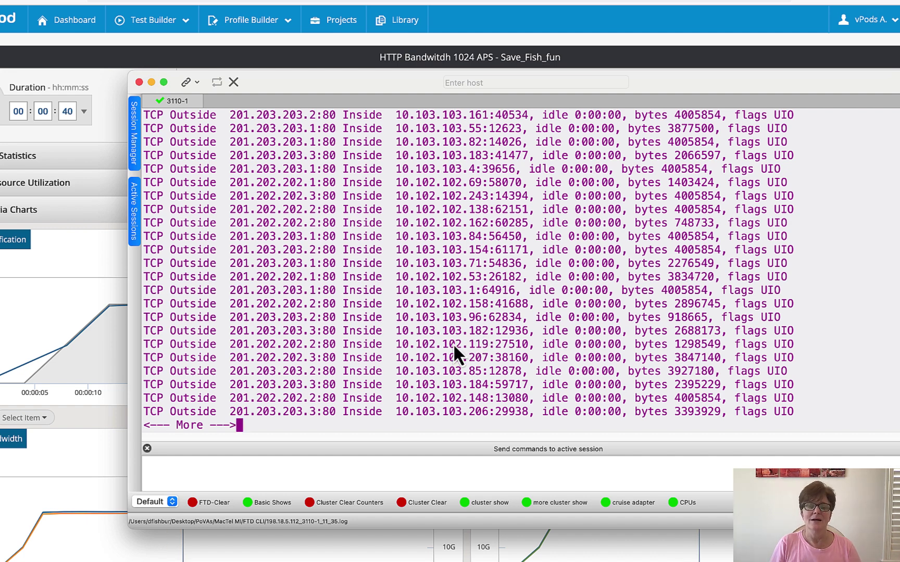
{"action": "key", "text": "space"}
{"action": "key", "text": "space"}
{"action": "key", "text": "space"}
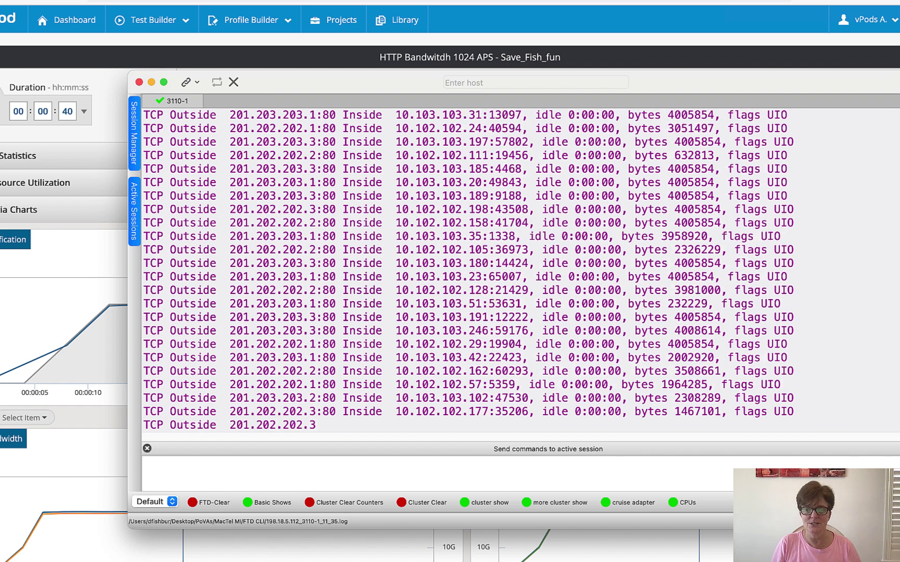
{"action": "key", "text": "q"}
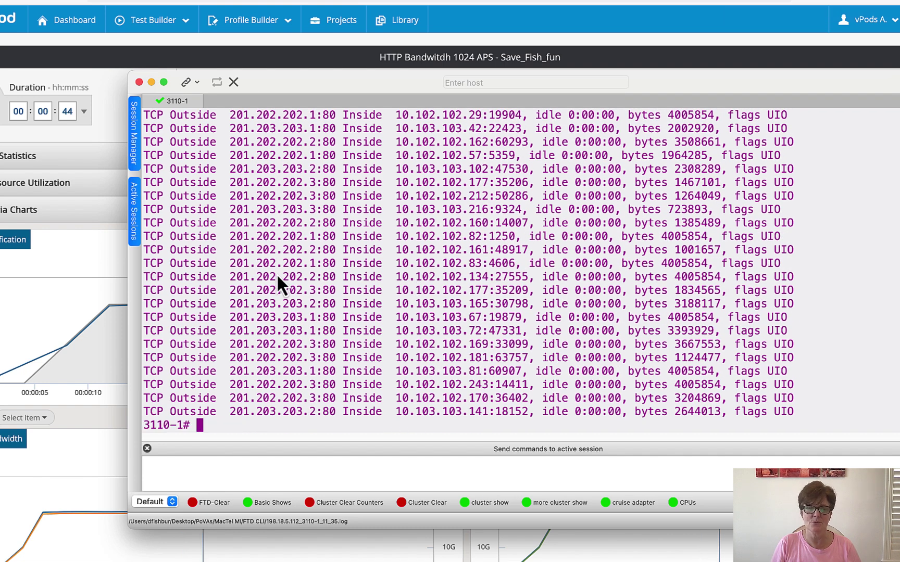
Return to CyberFlood in the browser and examine the running test's load, bandwidth, transaction, packet and TCP charts and protocol data
{"action": "left_click", "coordinate": [62, 263]}
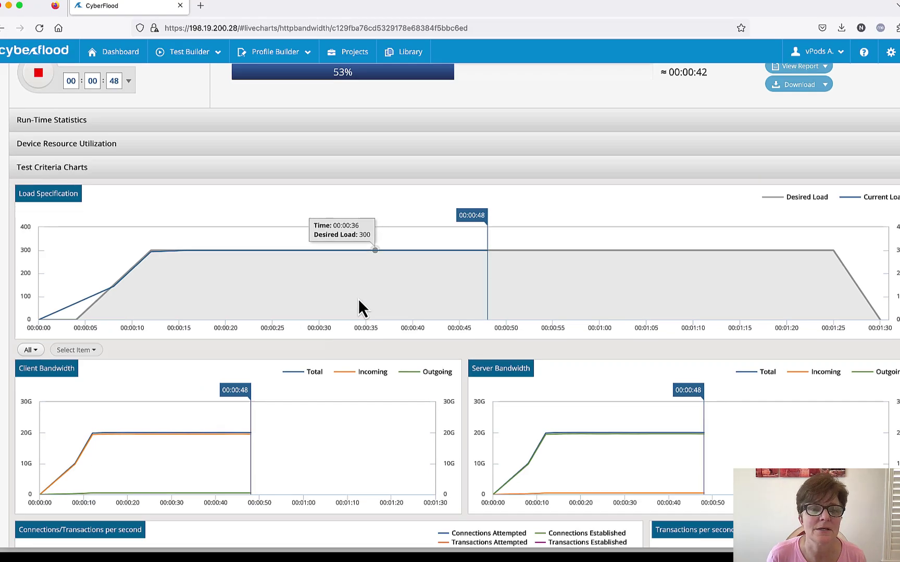
{"action": "scroll", "coordinate": [359, 298], "scroll_direction": "down", "scroll_amount": 5}
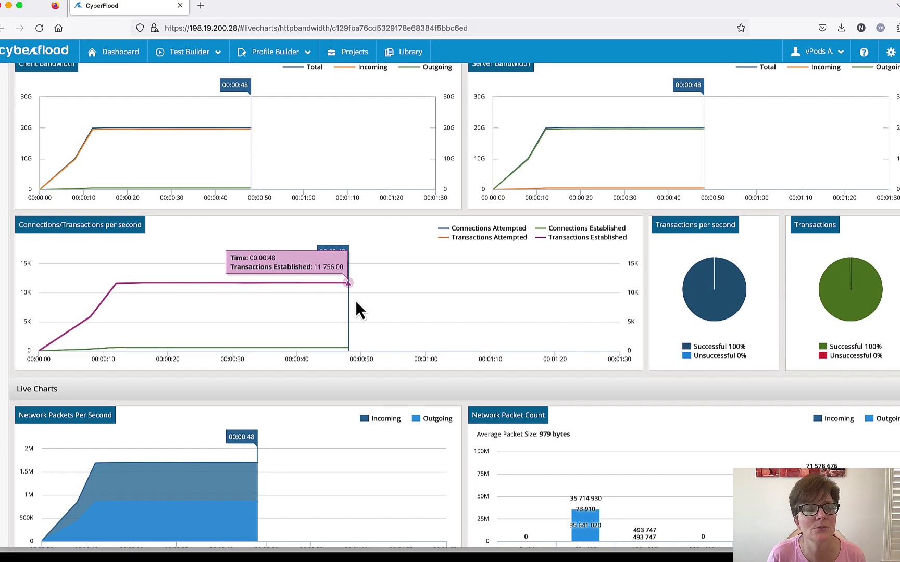
{"action": "scroll", "coordinate": [355, 300], "scroll_direction": "up", "scroll_amount": 3}
{"action": "mouse_move", "coordinate": [255, 245]}
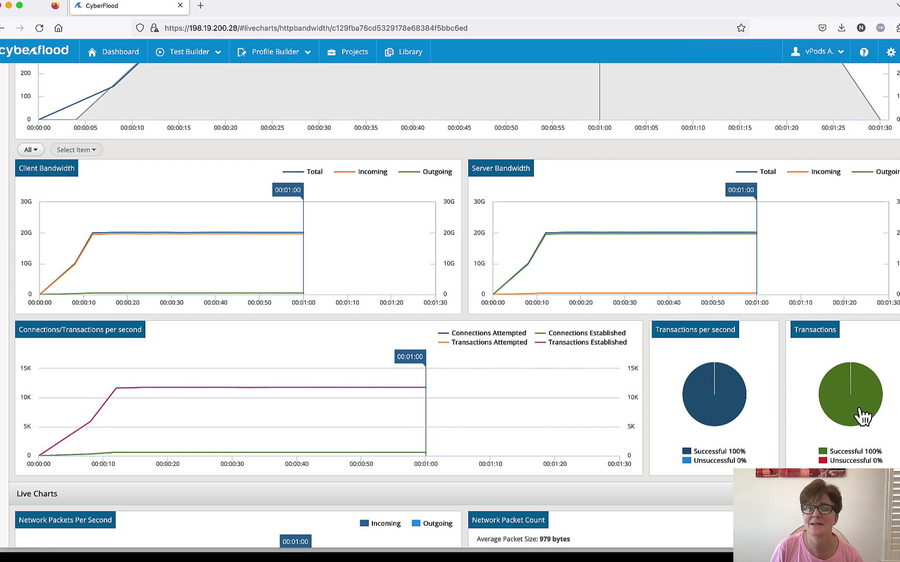
{"action": "mouse_move", "coordinate": [286, 242]}
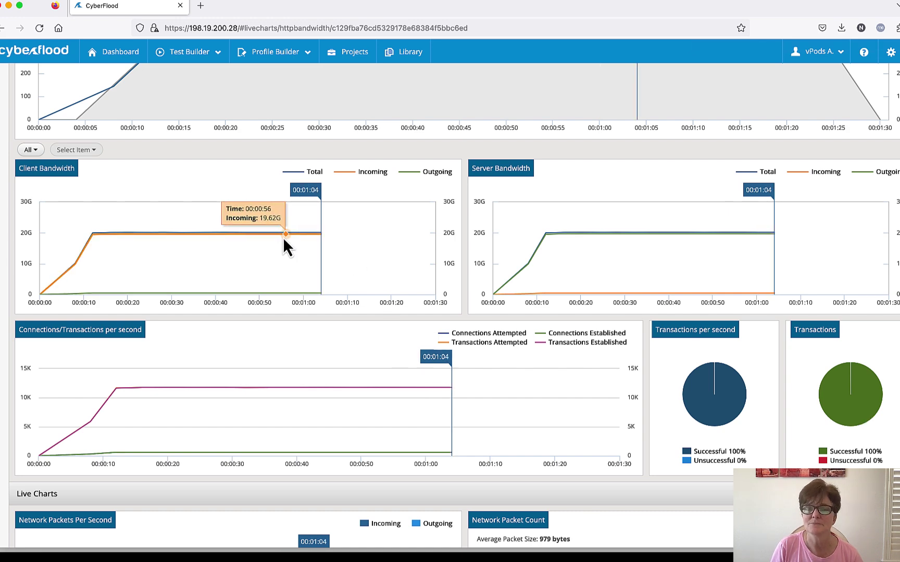
{"action": "scroll", "coordinate": [522, 249], "scroll_direction": "down", "scroll_amount": 5}
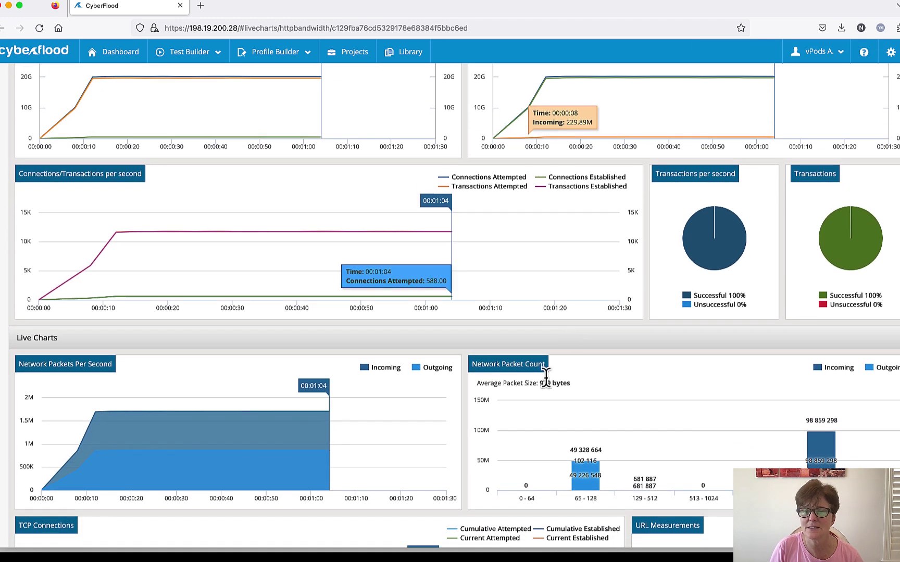
{"action": "scroll", "coordinate": [548, 384], "scroll_direction": "down", "scroll_amount": 10}
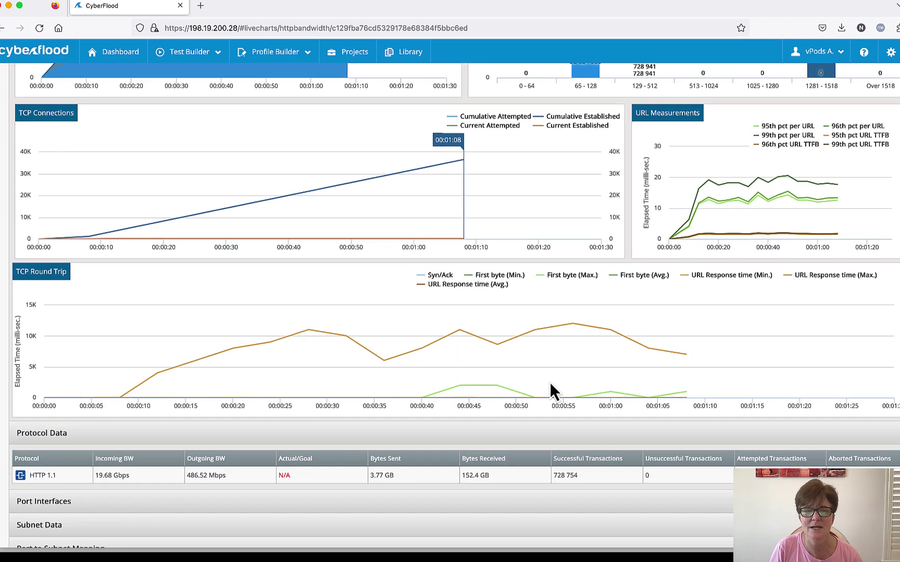
{"action": "scroll", "coordinate": [551, 385], "scroll_direction": "up", "scroll_amount": 15}
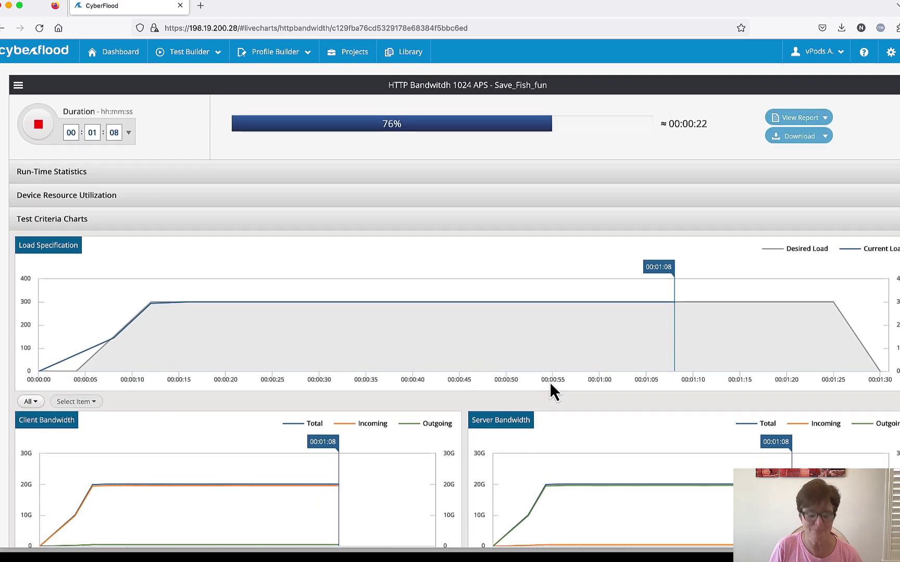